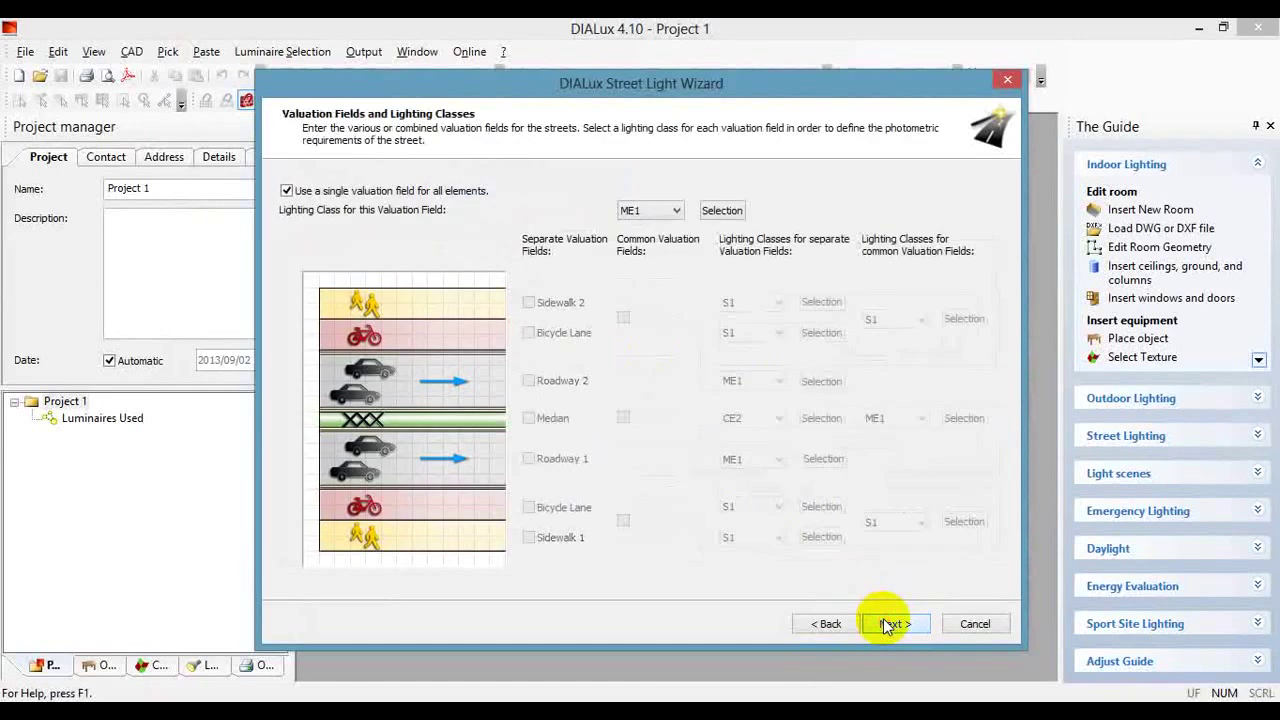
Start the Lighting Class Wizard for the single valuation field and proceed to its typical speed question.
{"action": "left_click", "coordinate": [724, 211]}
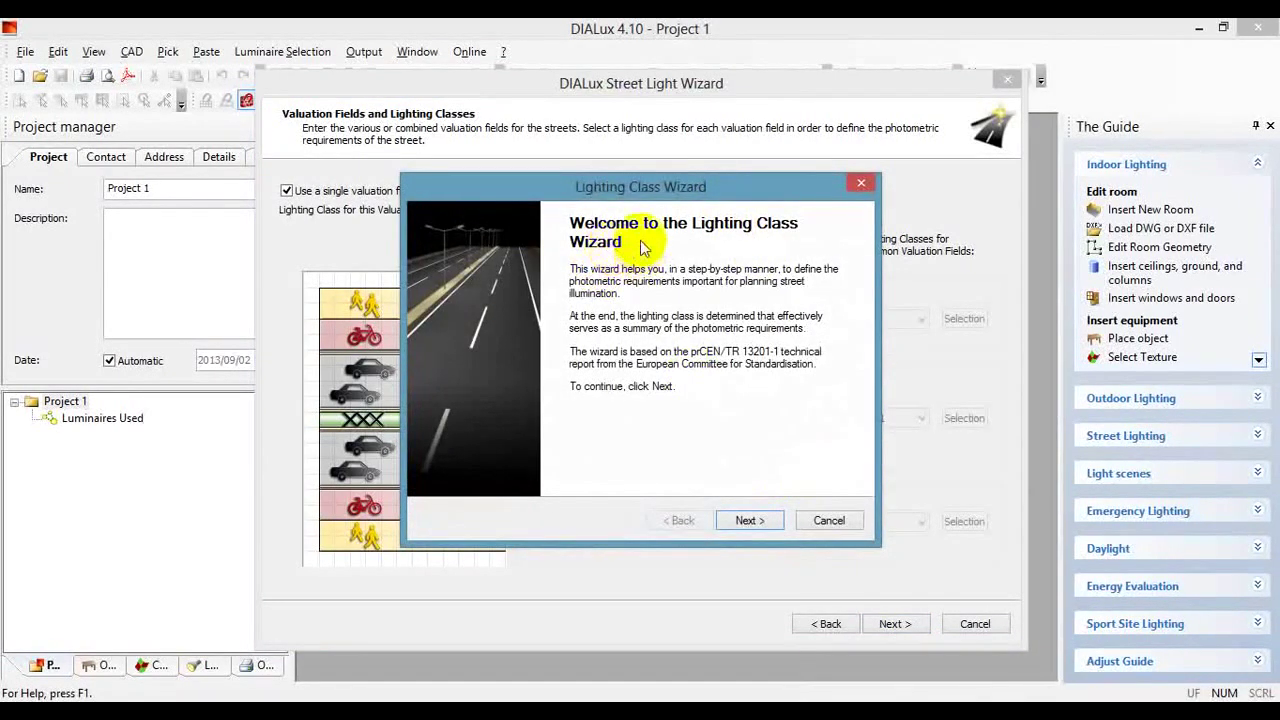
{"action": "left_click", "coordinate": [829, 520]}
{"action": "left_click", "coordinate": [722, 210]}
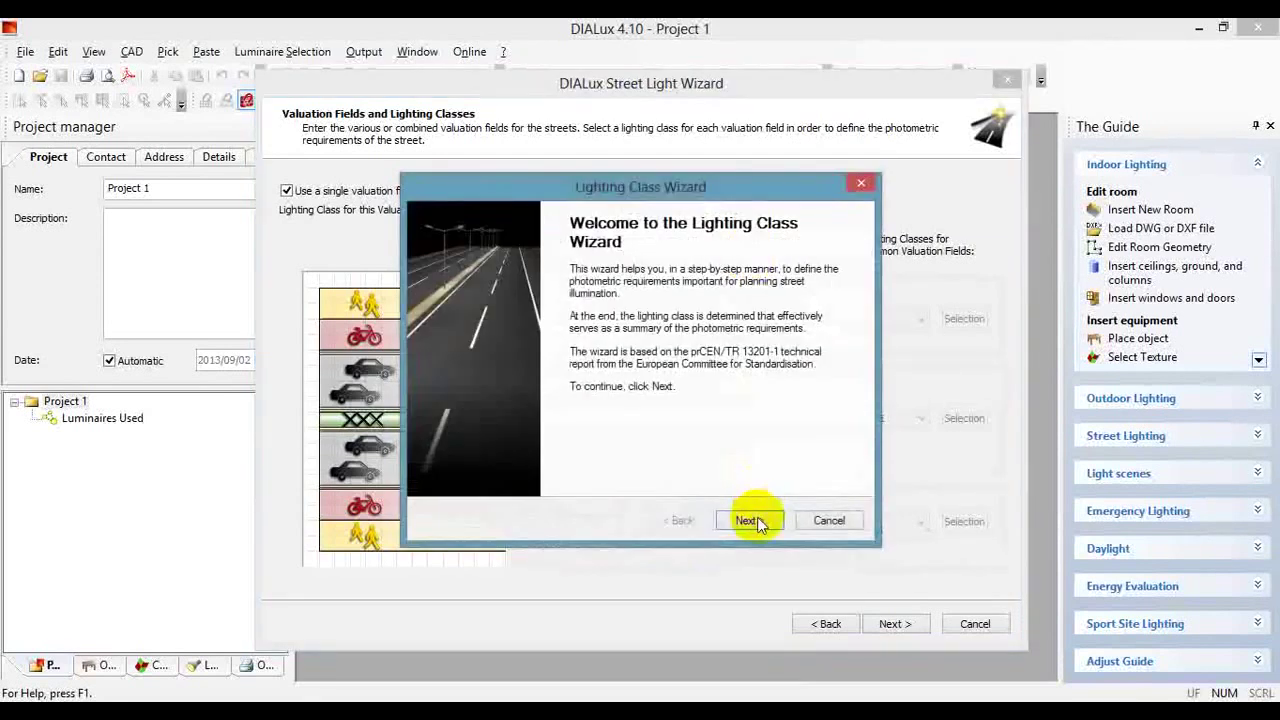
{"action": "left_click", "coordinate": [752, 521]}
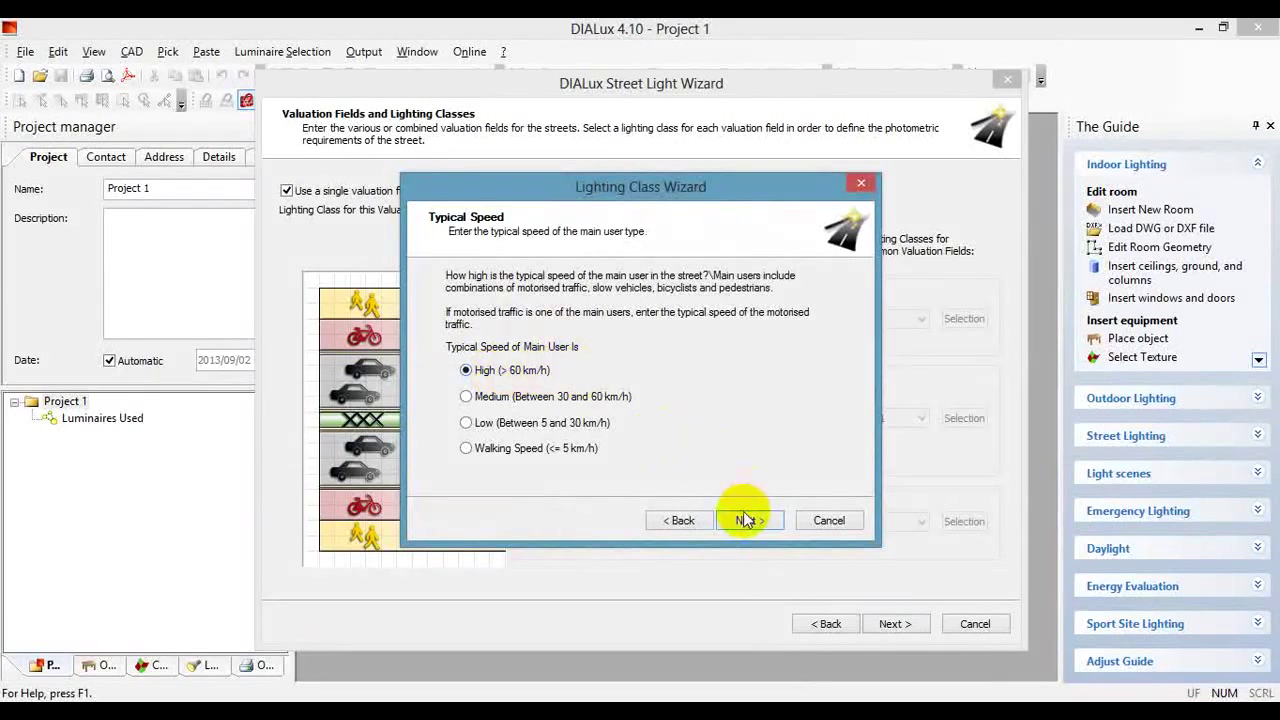
Check the user type table on page 44 of book.pdf, then keep High (> 60 km/h) as the main user's typical speed in DIALux.
{"action": "left_click", "coordinate": [915, 715]}
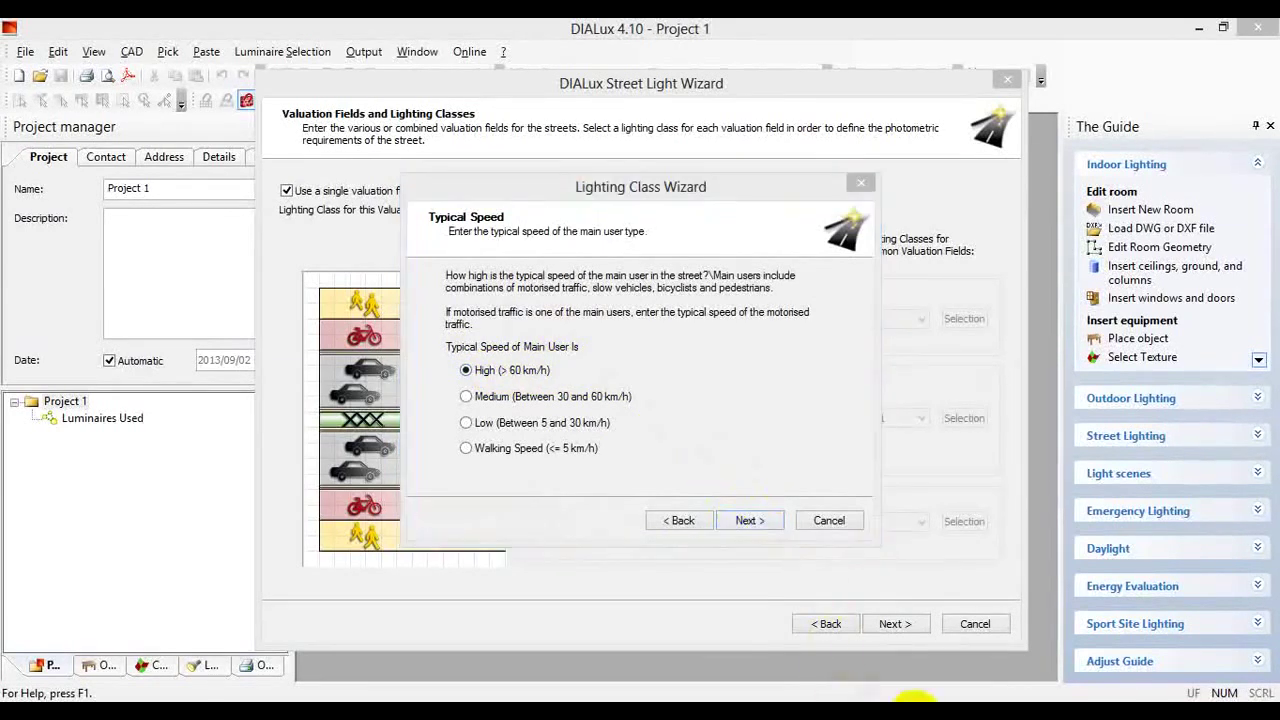
{"action": "scroll", "coordinate": [550, 275], "scroll_direction": "up", "scroll_amount": 15}
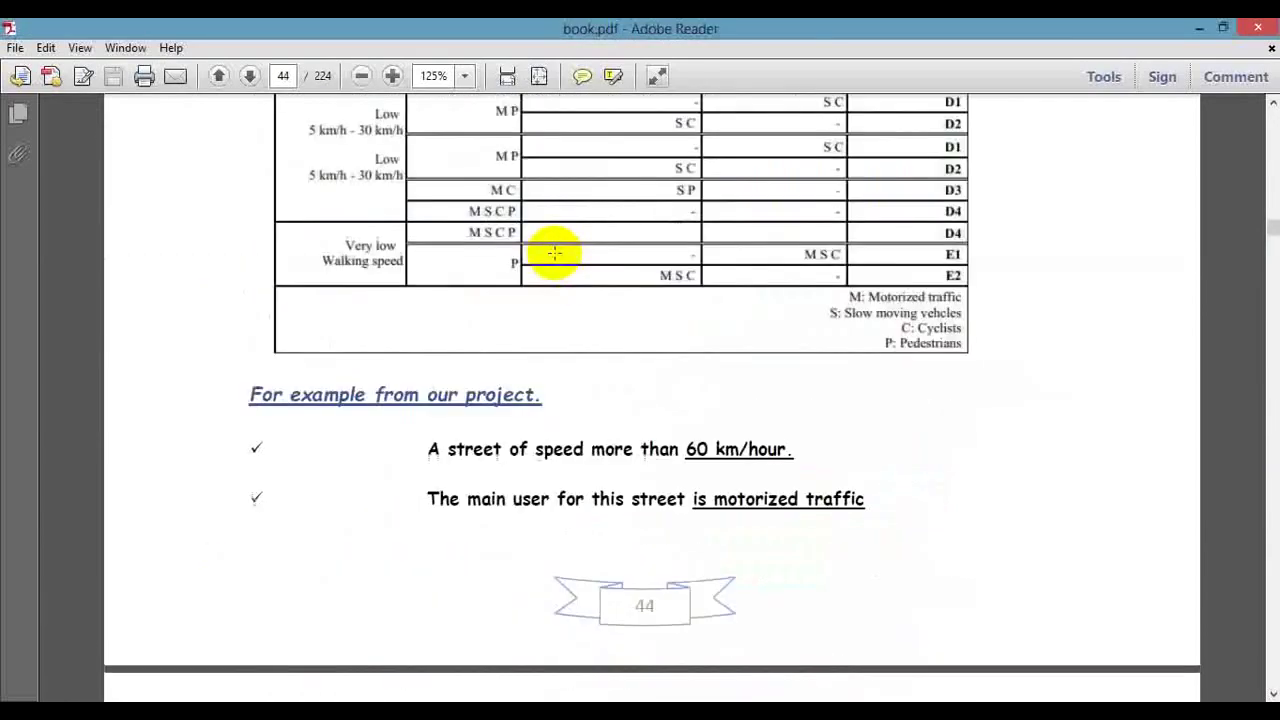
{"action": "scroll", "coordinate": [554, 252], "scroll_direction": "up", "scroll_amount": 2}
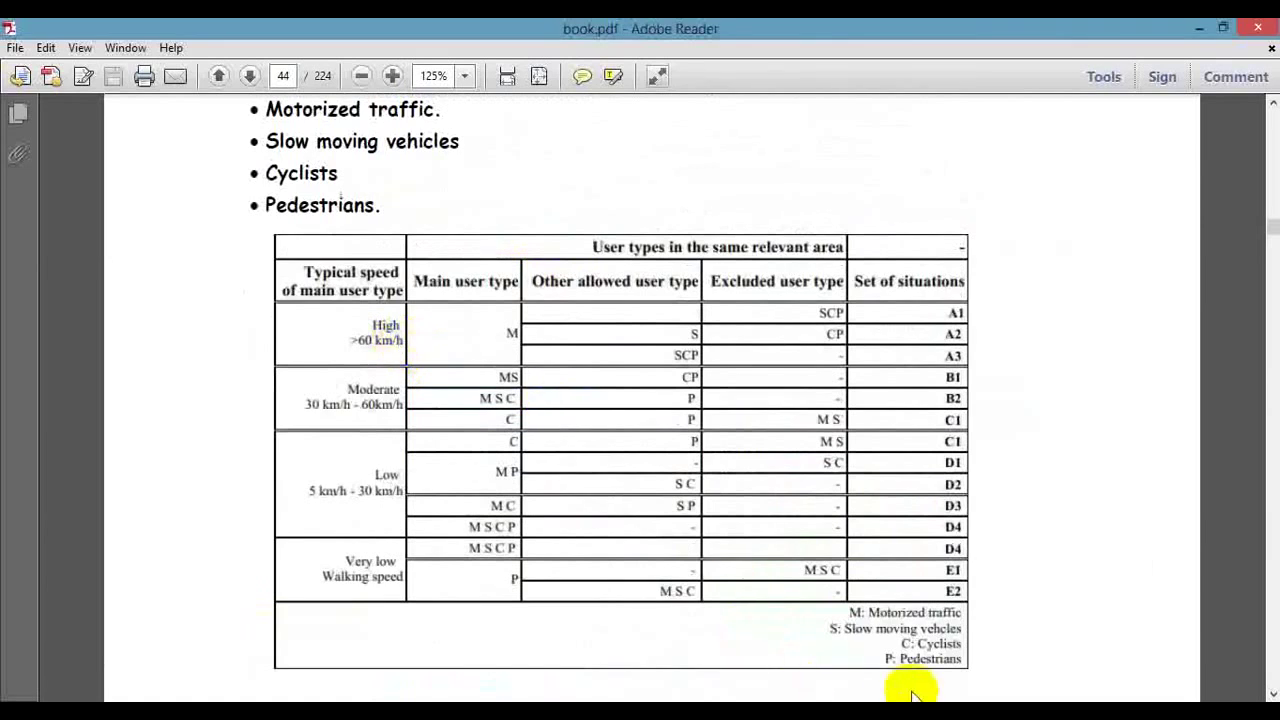
{"action": "left_click", "coordinate": [965, 710]}
{"action": "left_click", "coordinate": [745, 520]}
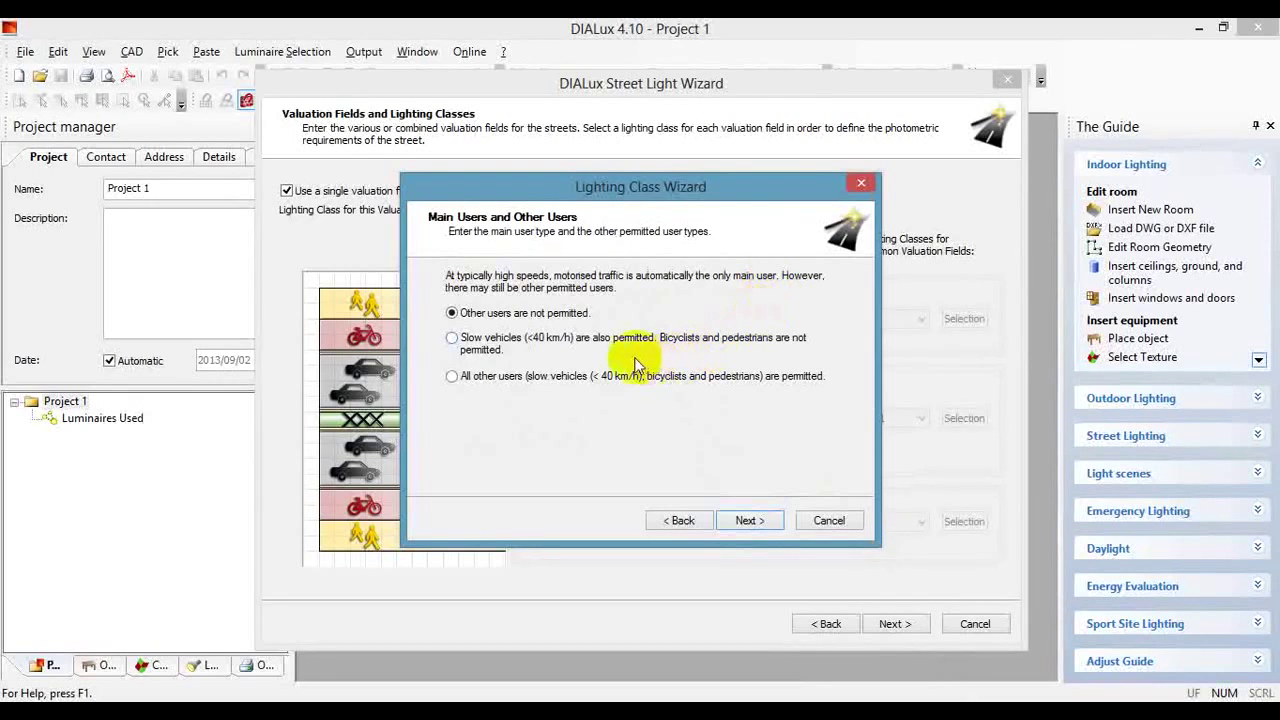
Permit slow vehicles (<40 km/h) but no bicyclists or pedestrians, checking the choice against the table in book.pdf.
{"action": "left_click", "coordinate": [560, 341]}
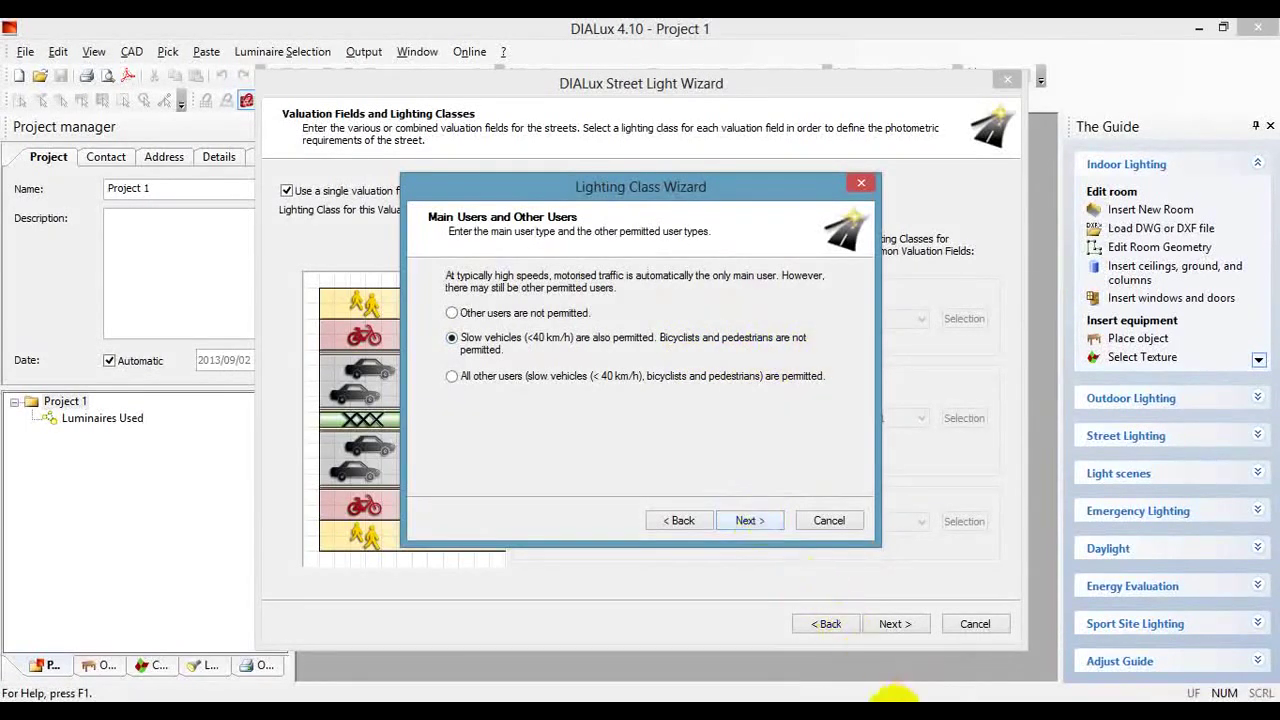
{"action": "left_click", "coordinate": [893, 712]}
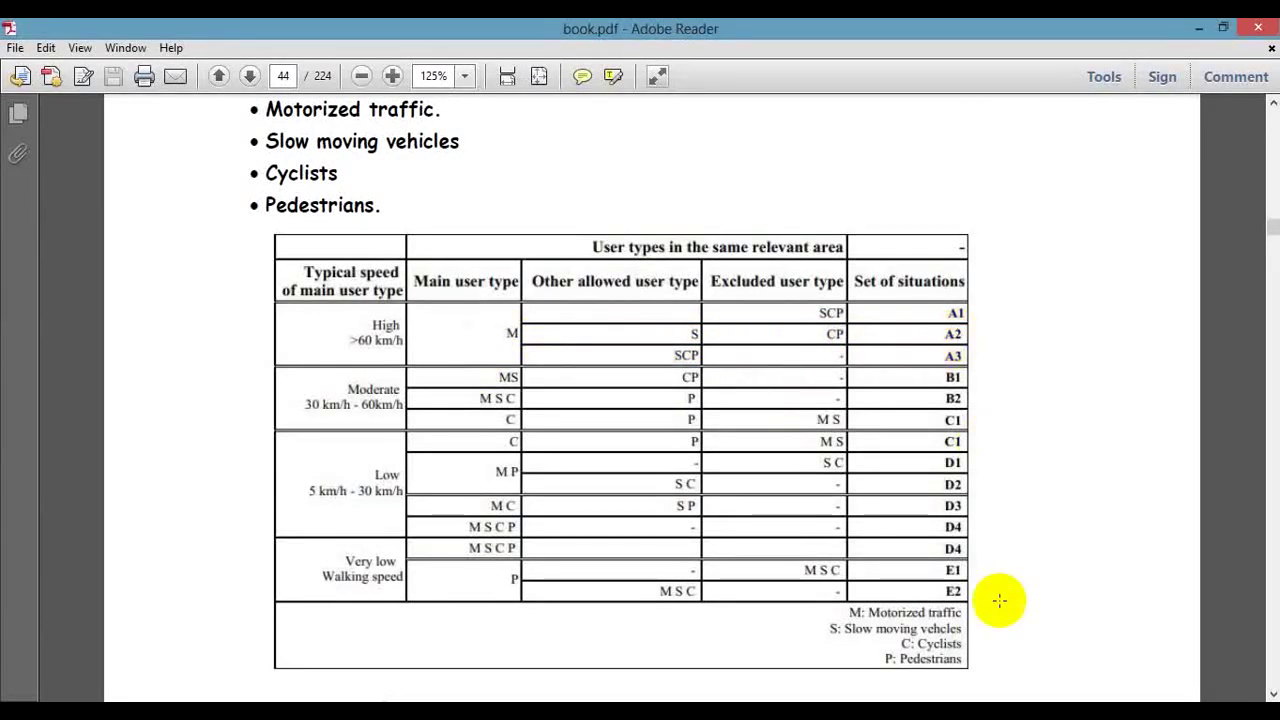
{"action": "left_click", "coordinate": [930, 714]}
{"action": "left_click", "coordinate": [757, 521]}
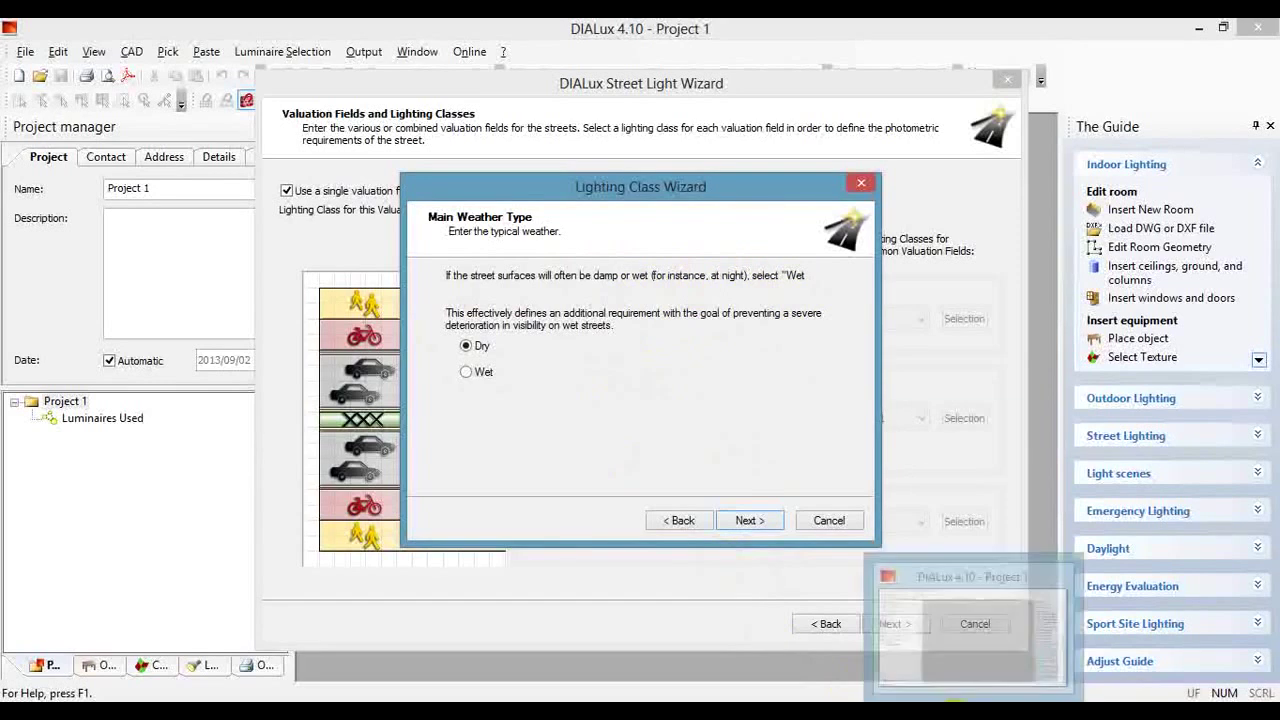
Consult the weather and junction table on page 45 of book.pdf and keep Dry as the main weather type in DIALux.
{"action": "left_click", "coordinate": [965, 715]}
{"action": "scroll", "coordinate": [623, 246], "scroll_direction": "down", "scroll_amount": 10}
{"action": "scroll", "coordinate": [457, 200], "scroll_direction": "down", "scroll_amount": 5}
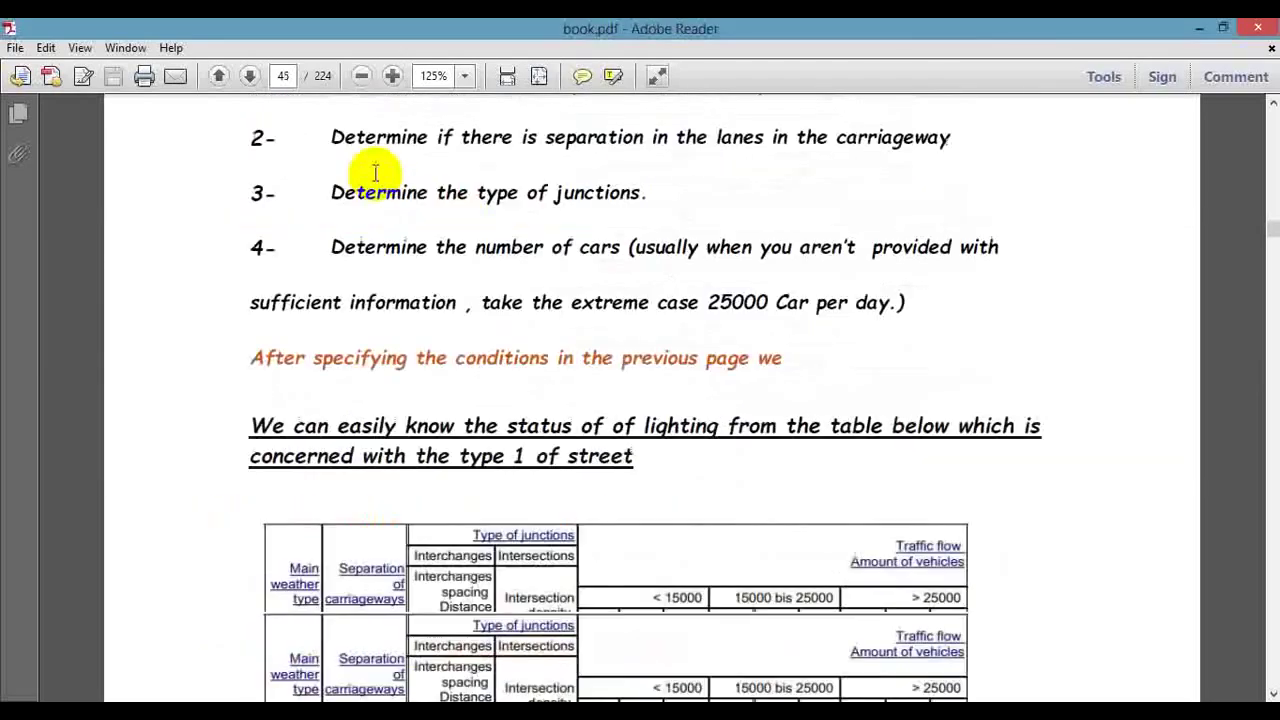
{"action": "scroll", "coordinate": [394, 357], "scroll_direction": "down", "scroll_amount": 3}
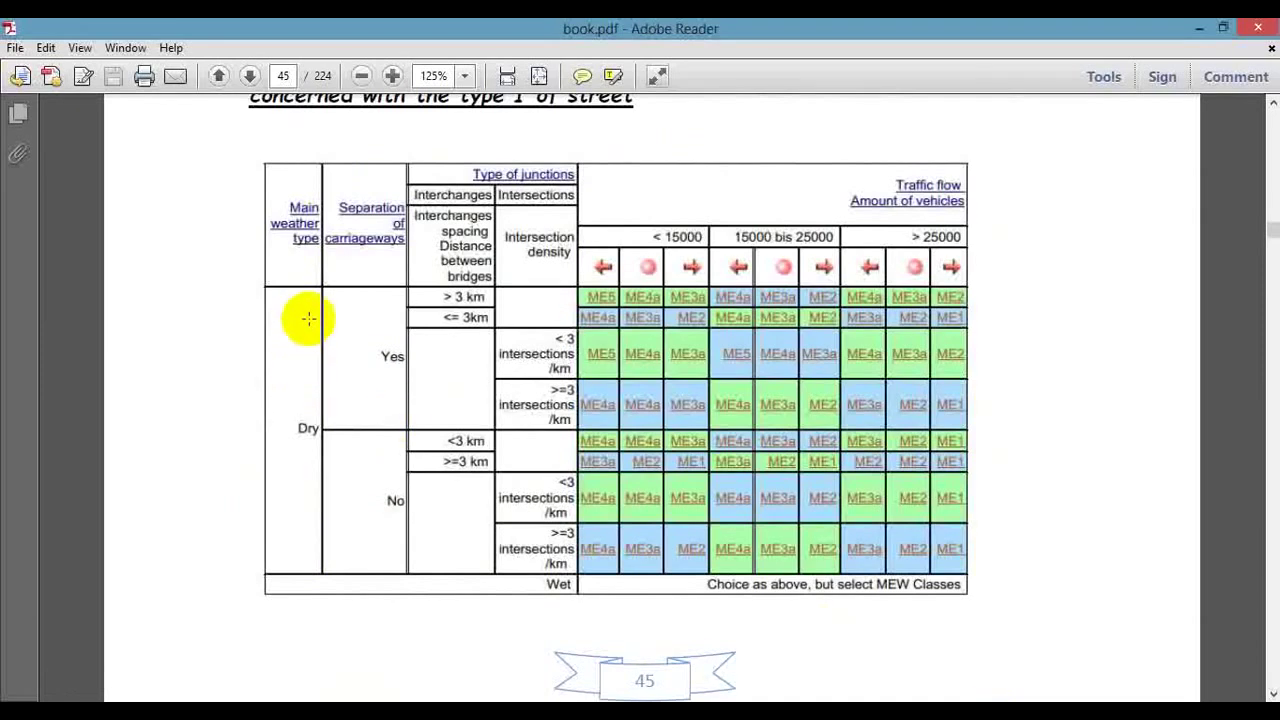
{"action": "key", "text": "alt+Tab"}
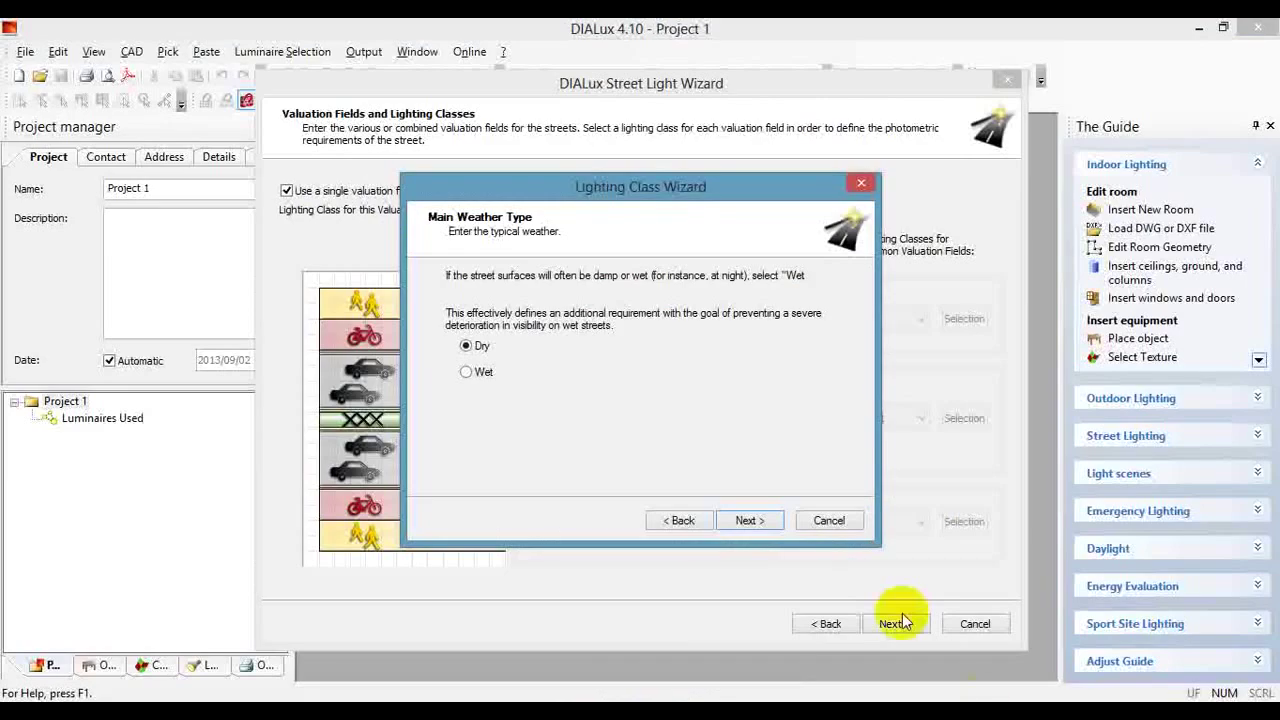
{"action": "left_click", "coordinate": [752, 523]}
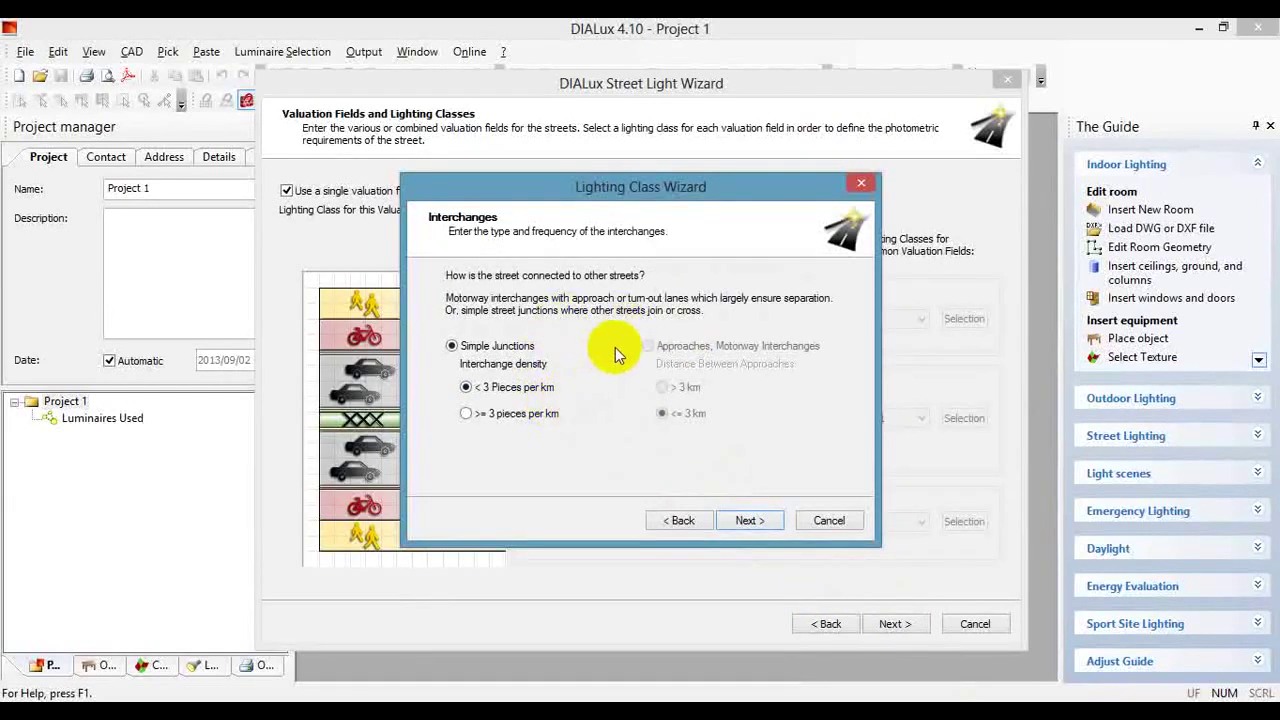
Keep simple junctions with < 3 pieces per km and set the daily traffic flow to more than 25000 vehicles.
{"action": "left_click", "coordinate": [652, 347]}
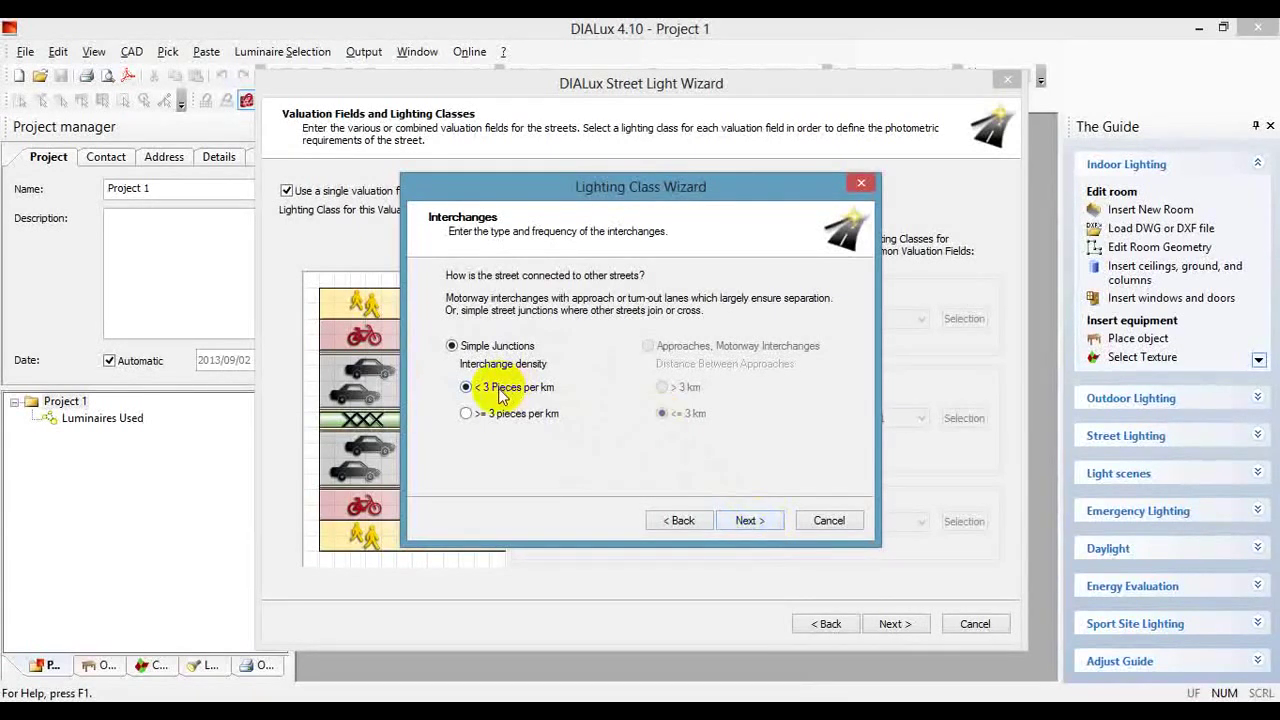
{"action": "left_click", "coordinate": [750, 521]}
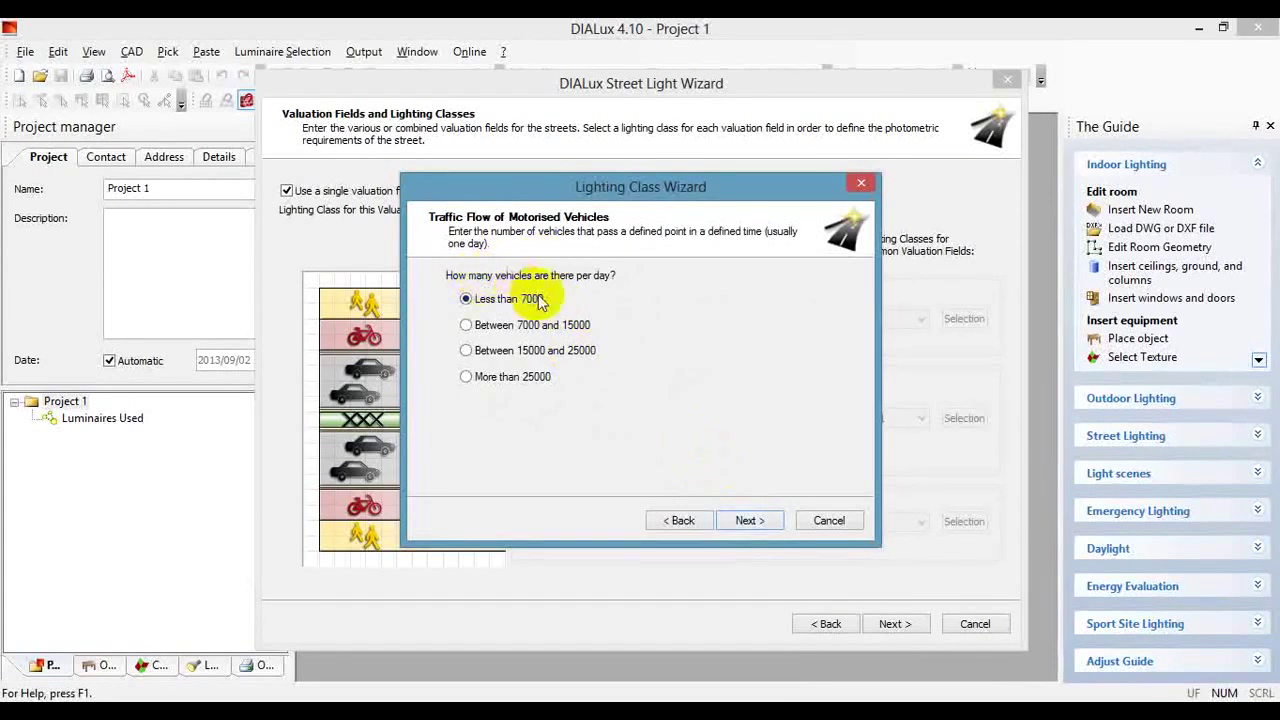
{"action": "left_click", "coordinate": [531, 384]}
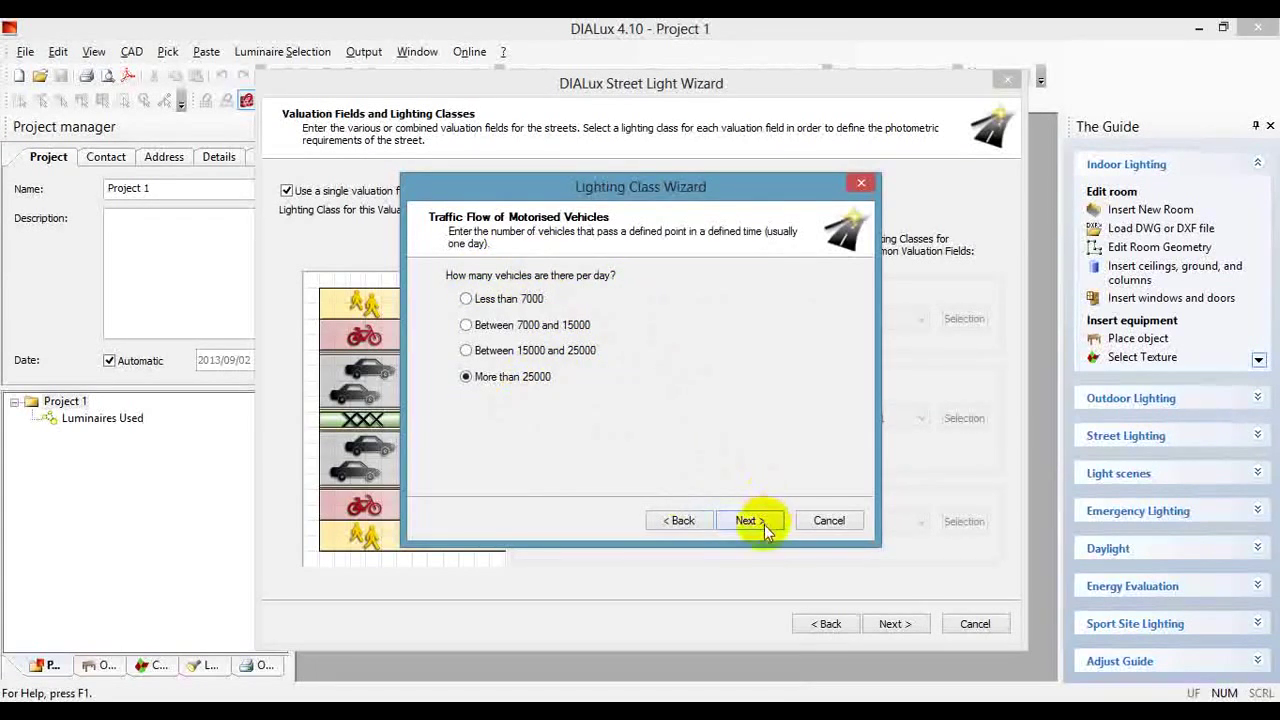
{"action": "left_click", "coordinate": [764, 524]}
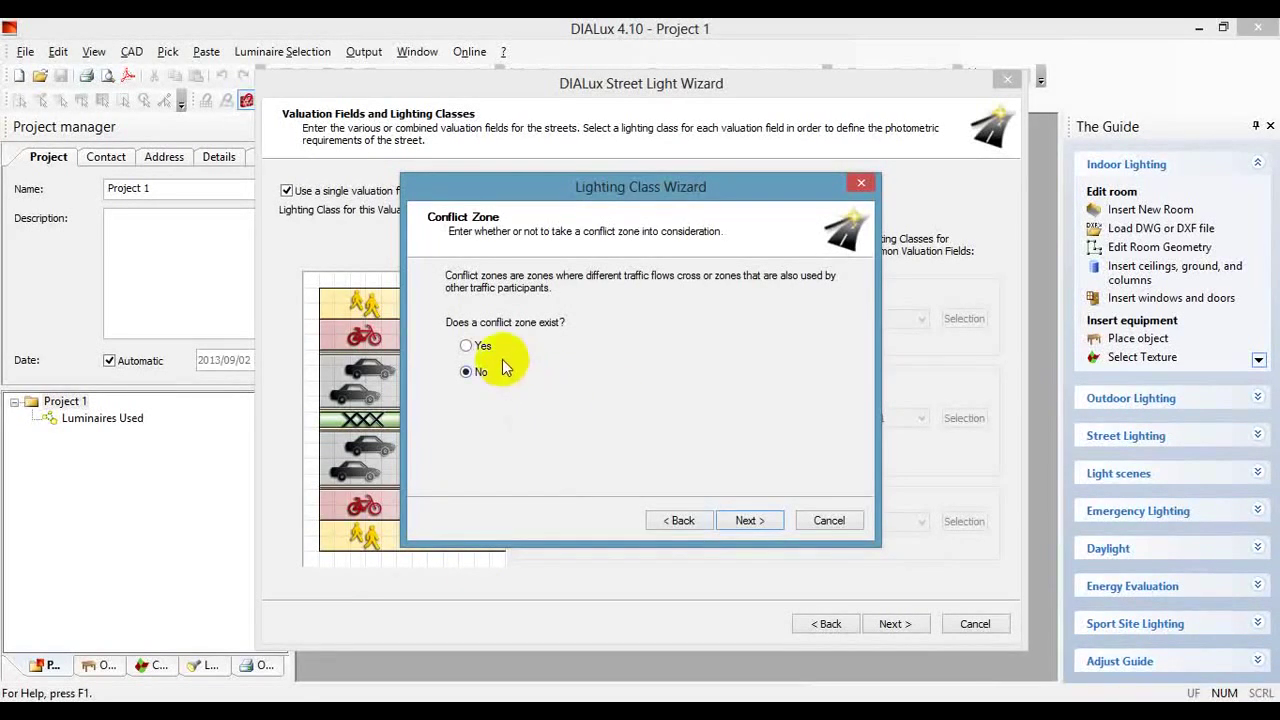
Declare that a conflict zone exists, finish the Lighting Class Wizard and continue to the valuation field settings.
{"action": "left_click", "coordinate": [468, 345]}
{"action": "left_click", "coordinate": [745, 522]}
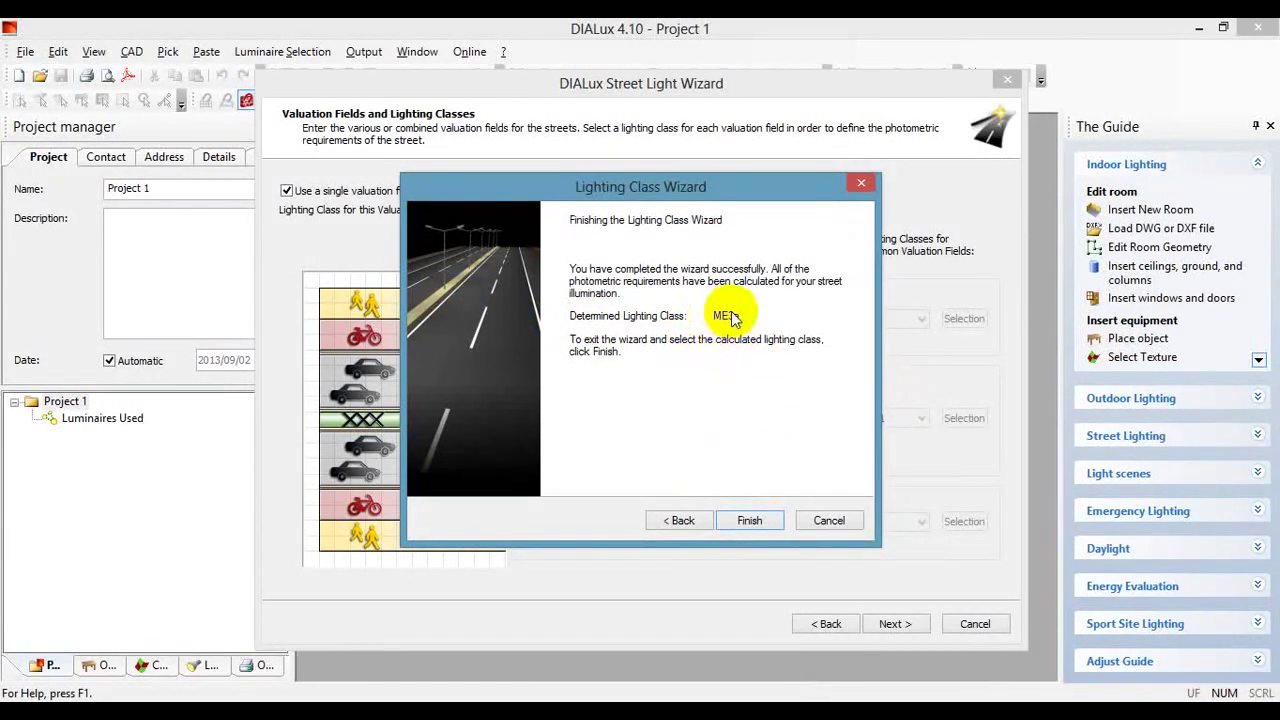
{"action": "left_click", "coordinate": [773, 522]}
{"action": "left_click", "coordinate": [893, 622]}
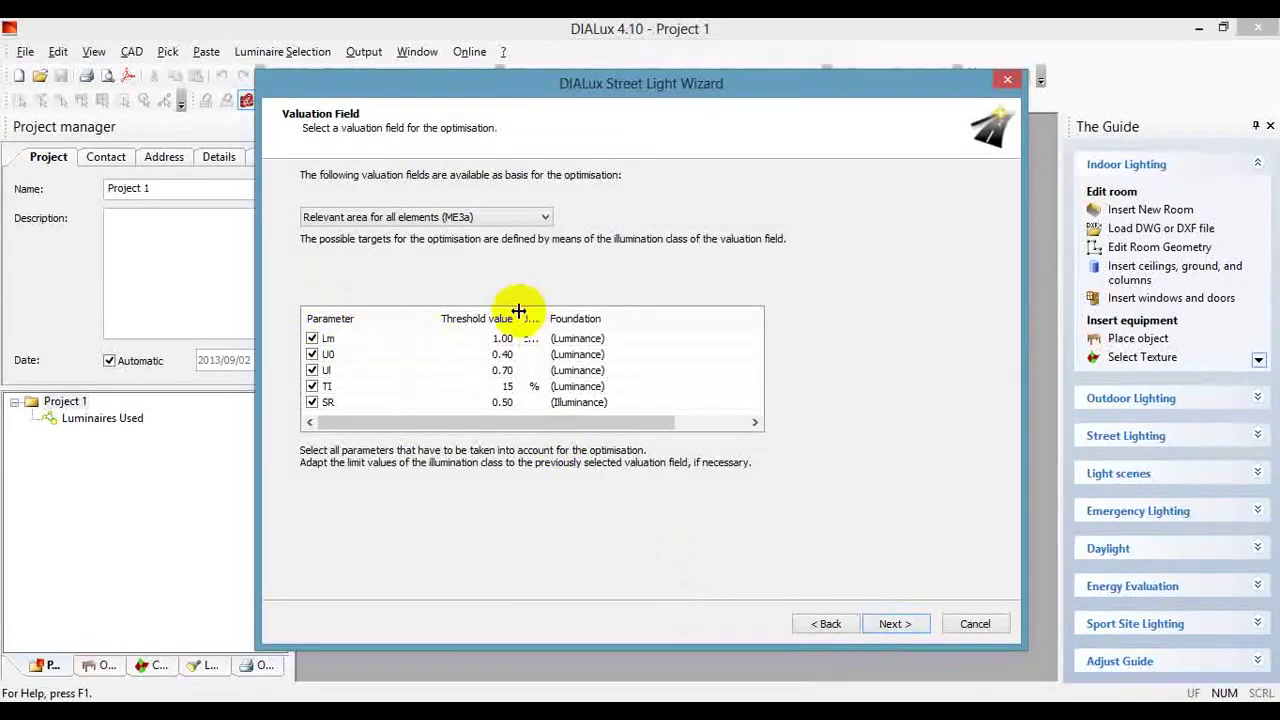
Widen the parameter table's columns and examine the threshold values, especially TI, alongside the tables in book.pdf.
{"action": "left_click_drag", "start_coordinate": [518, 318], "coordinate": [667, 316]}
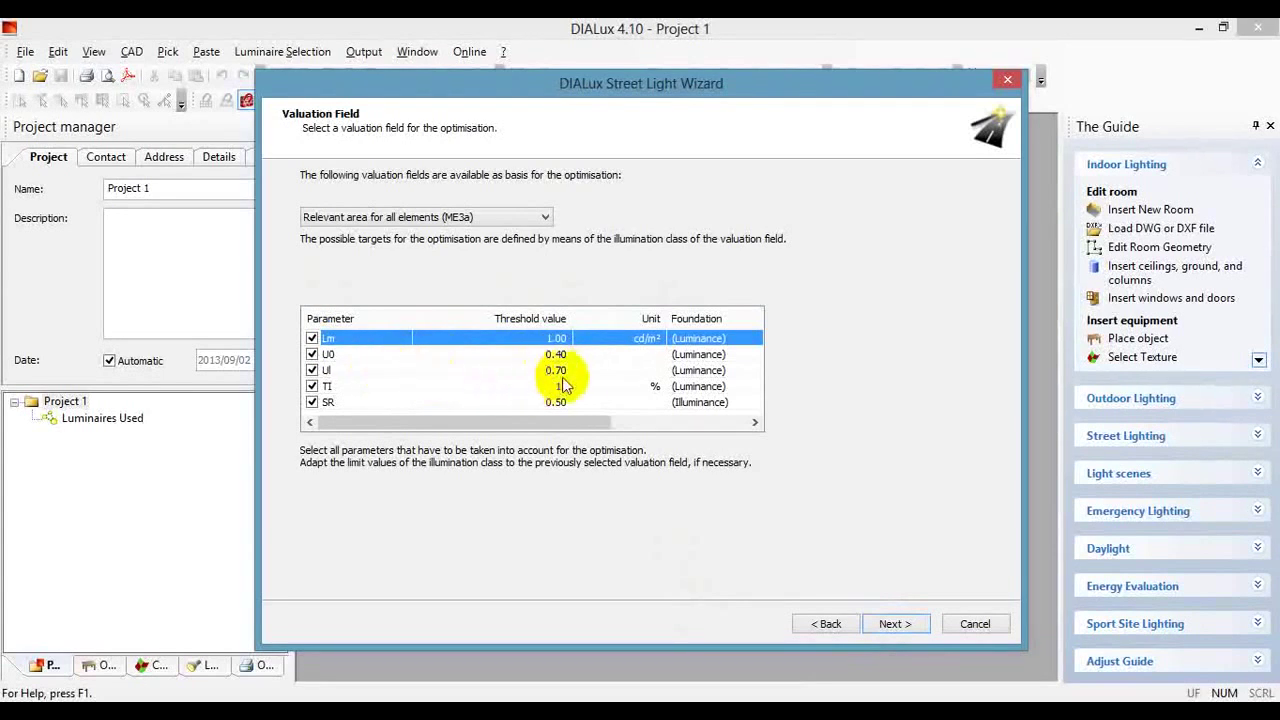
{"action": "left_click", "coordinate": [361, 387]}
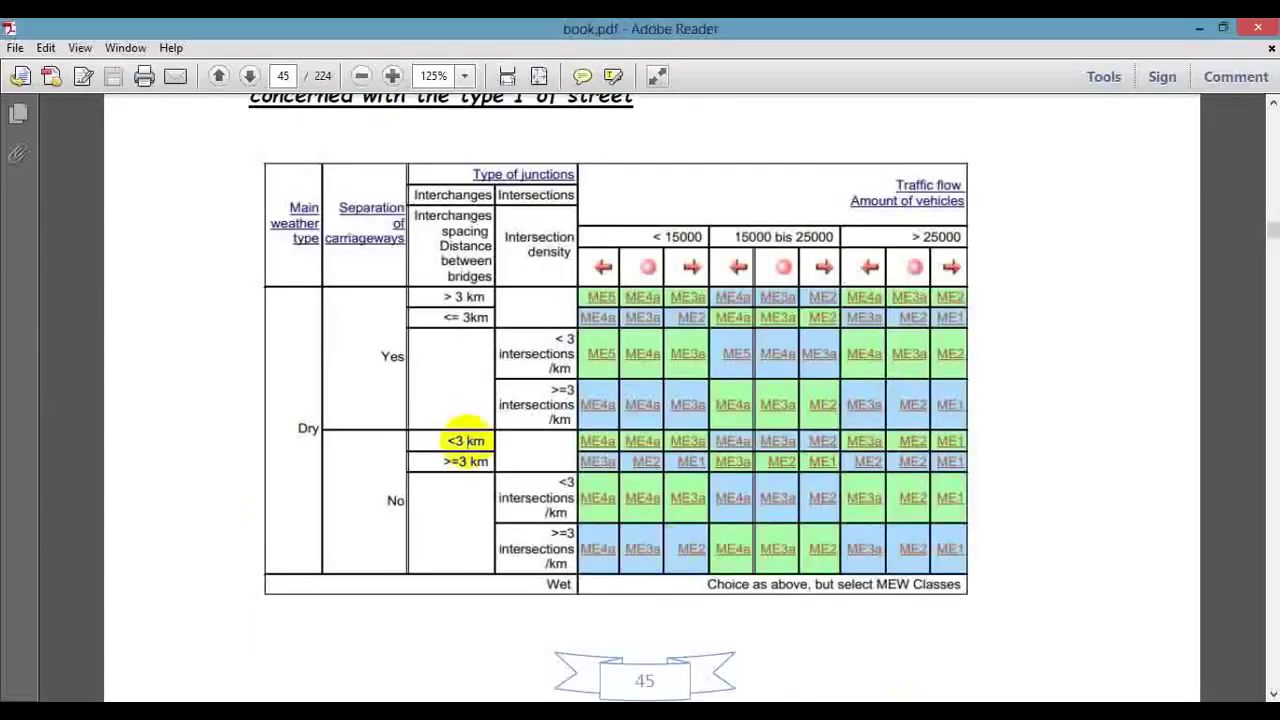
{"action": "scroll", "coordinate": [390, 395], "scroll_direction": "down", "scroll_amount": 10}
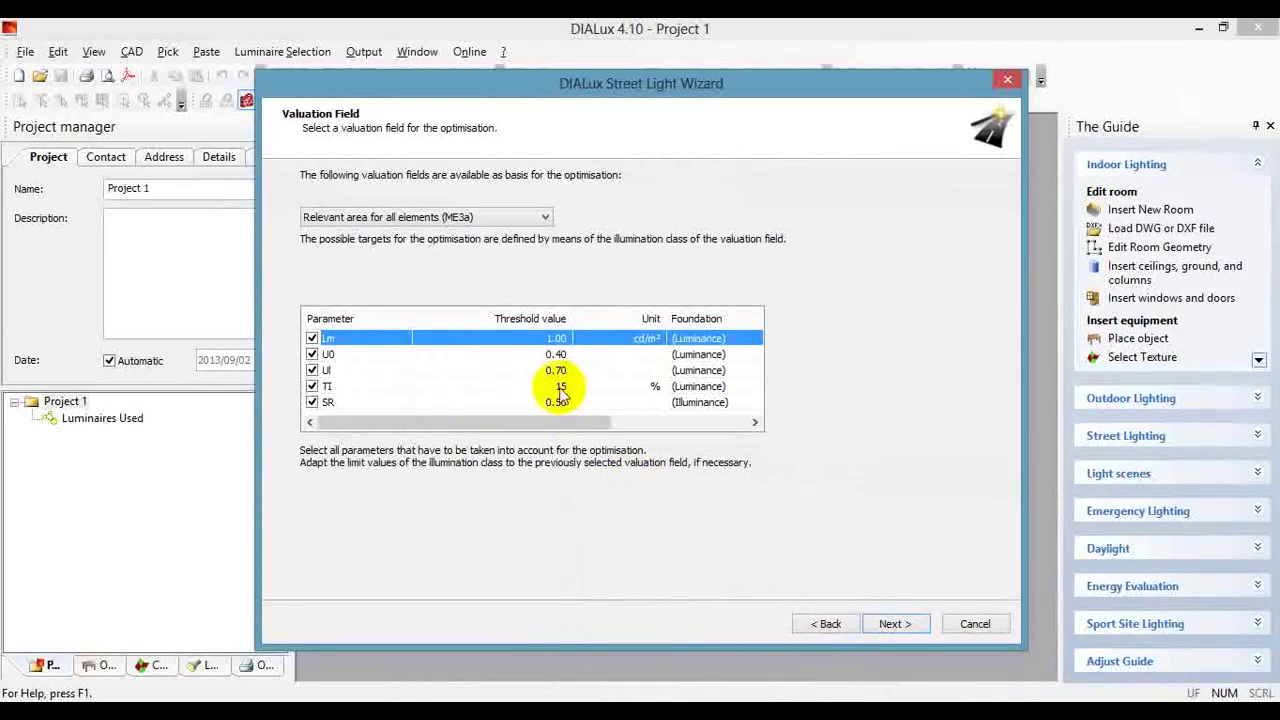
{"action": "double_click", "coordinate": [560, 389]}
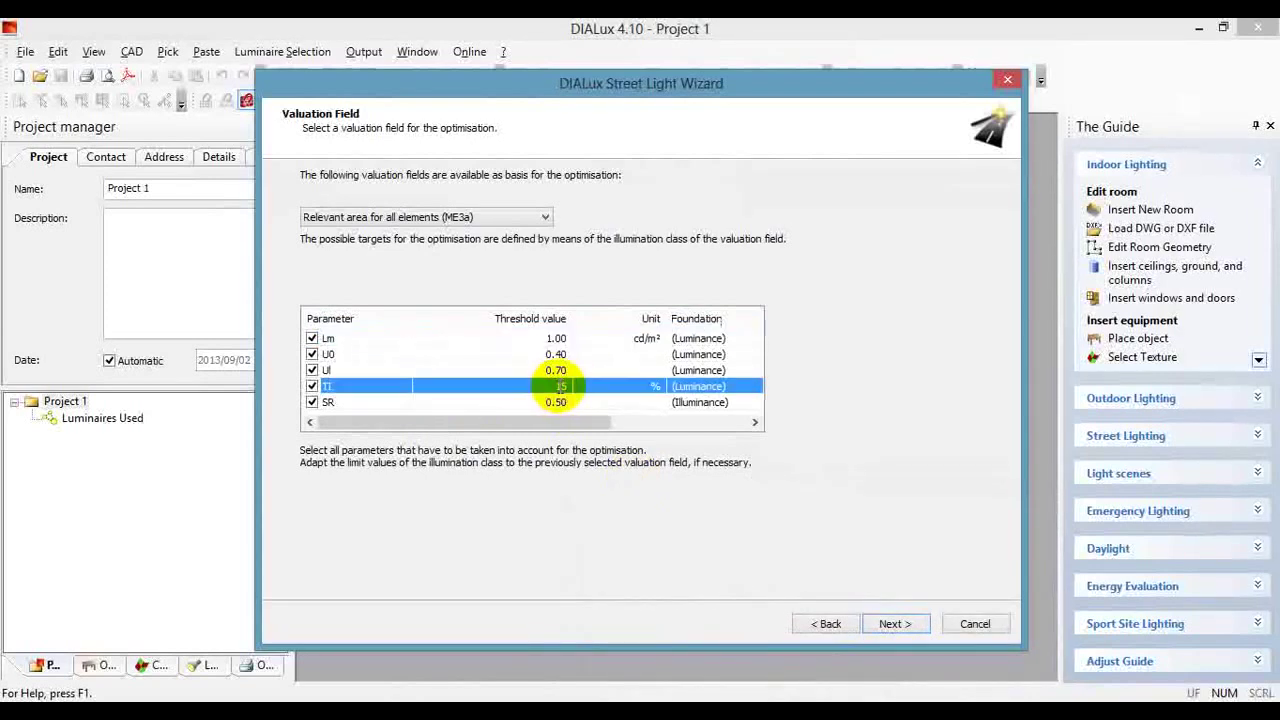
{"action": "left_click", "coordinate": [636, 391]}
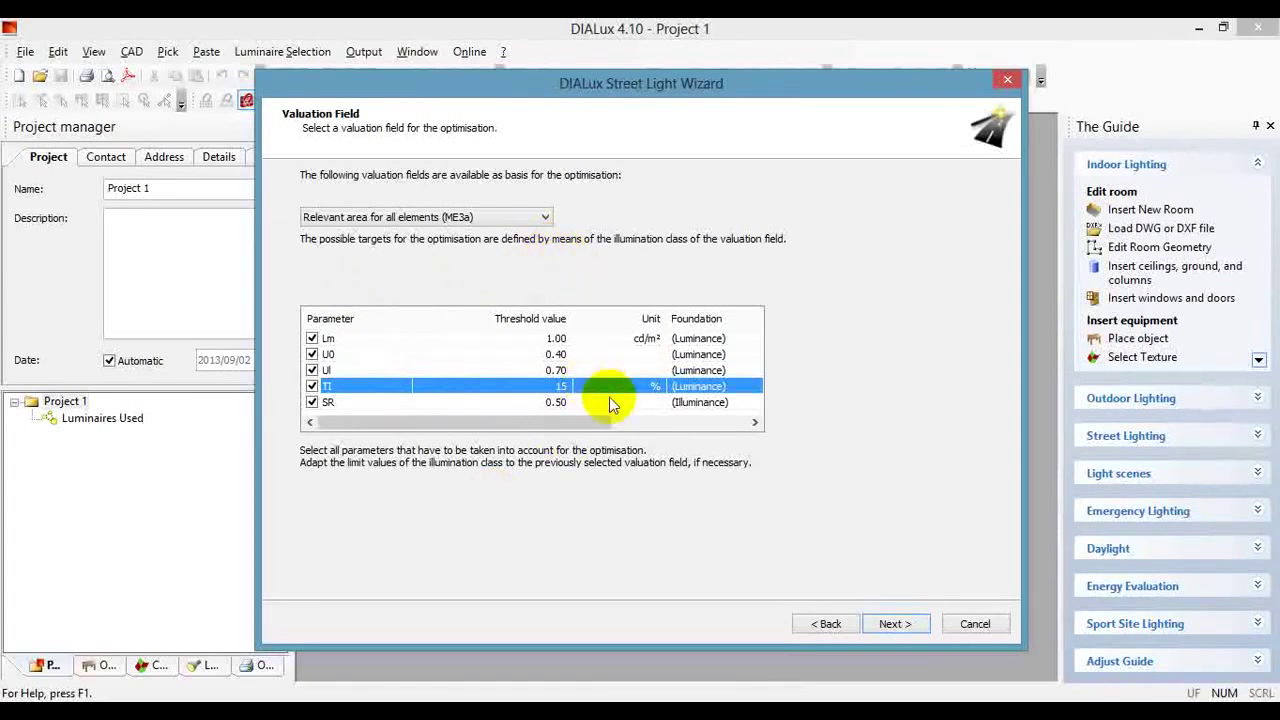
{"action": "left_click", "coordinate": [60, 269]}
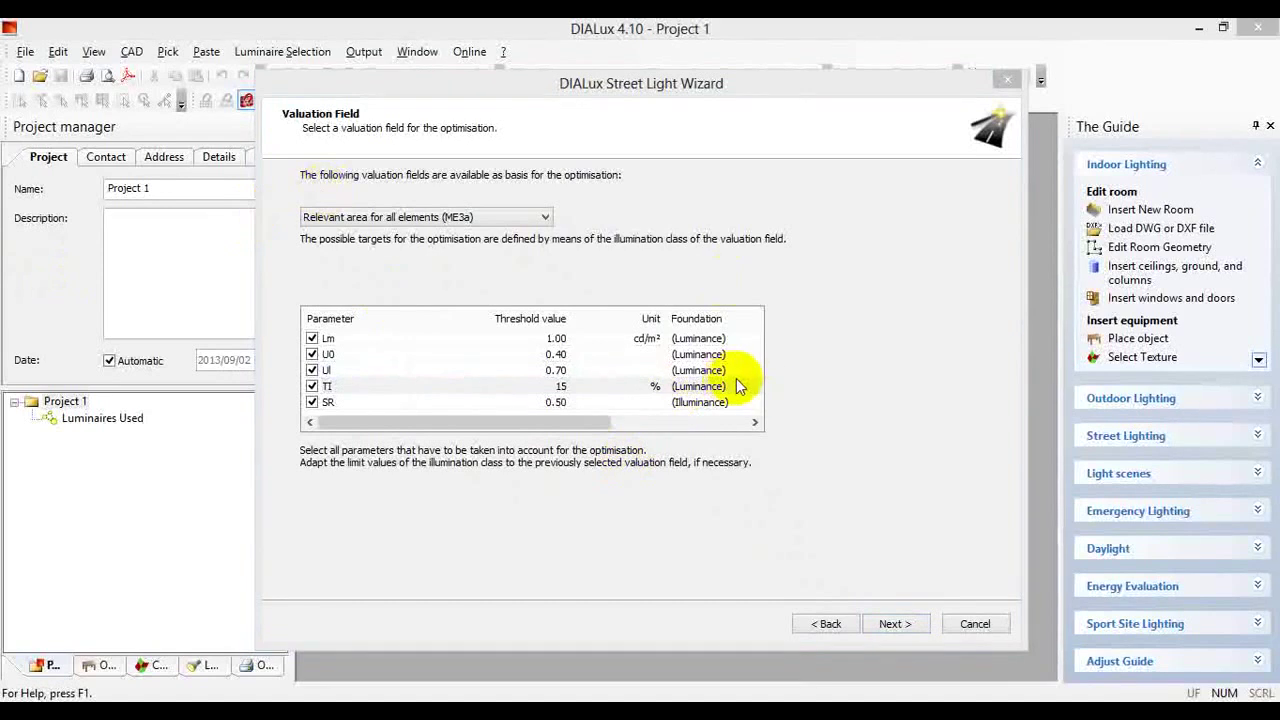
Abandon the street light wizard, restart DIALux 4.10, dismiss the welcome dialog and maximize the program window.
{"action": "left_click", "coordinate": [968, 625]}
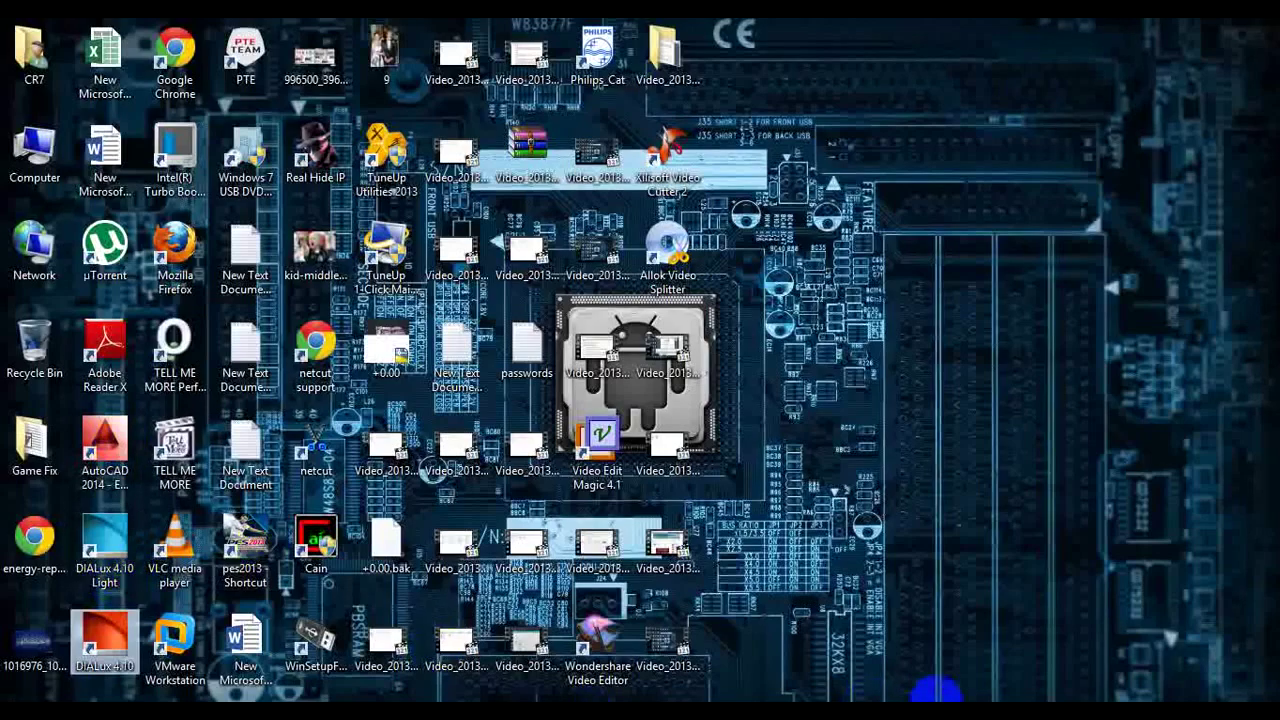
{"action": "right_click", "coordinate": [982, 700]}
{"action": "left_click", "coordinate": [1000, 672]}
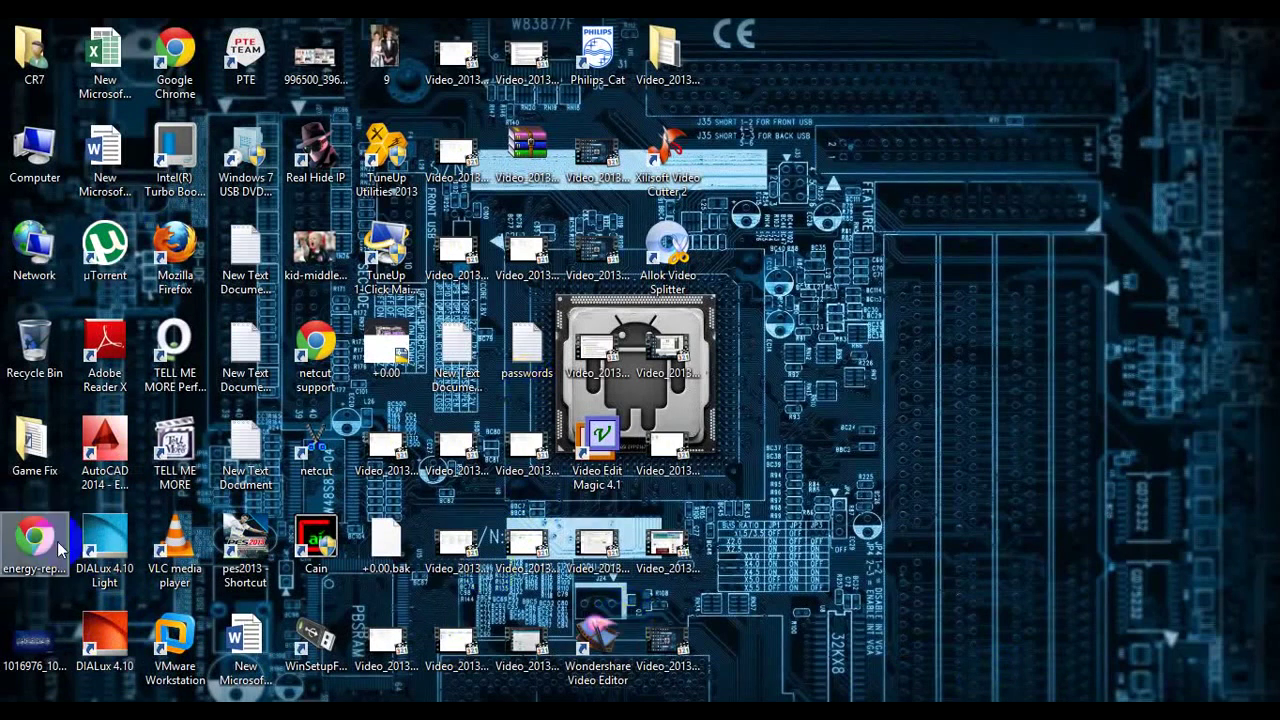
{"action": "double_click", "coordinate": [105, 640]}
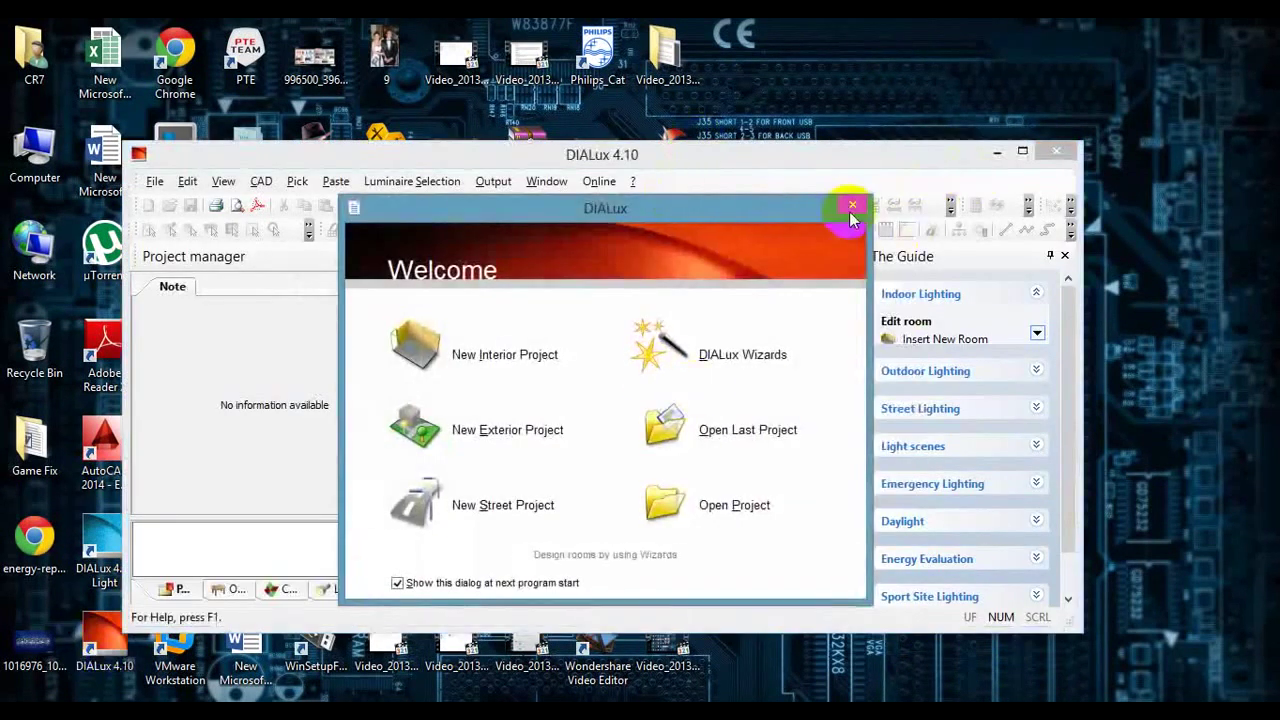
{"action": "left_click", "coordinate": [852, 205]}
{"action": "double_click", "coordinate": [846, 150]}
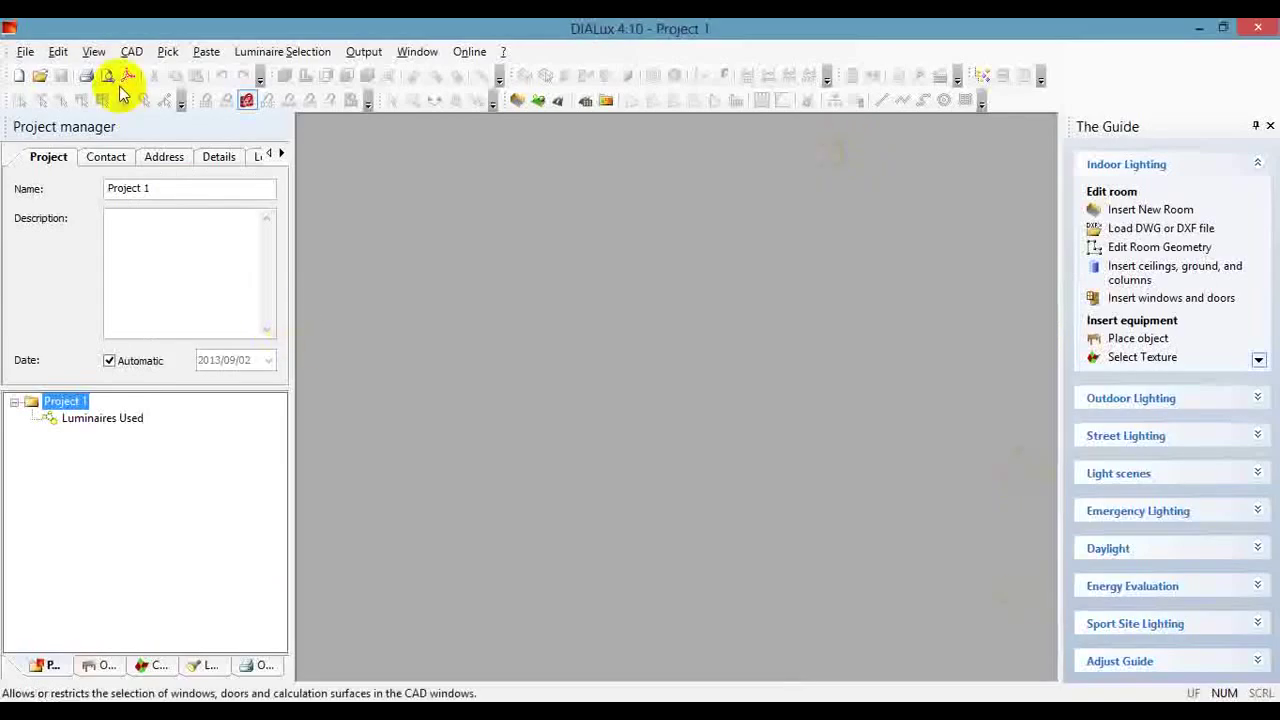
Start the Quick Street Planning wizard, proceed to the street profile and name the street "cairo-alex st".
{"action": "left_click", "coordinate": [25, 51]}
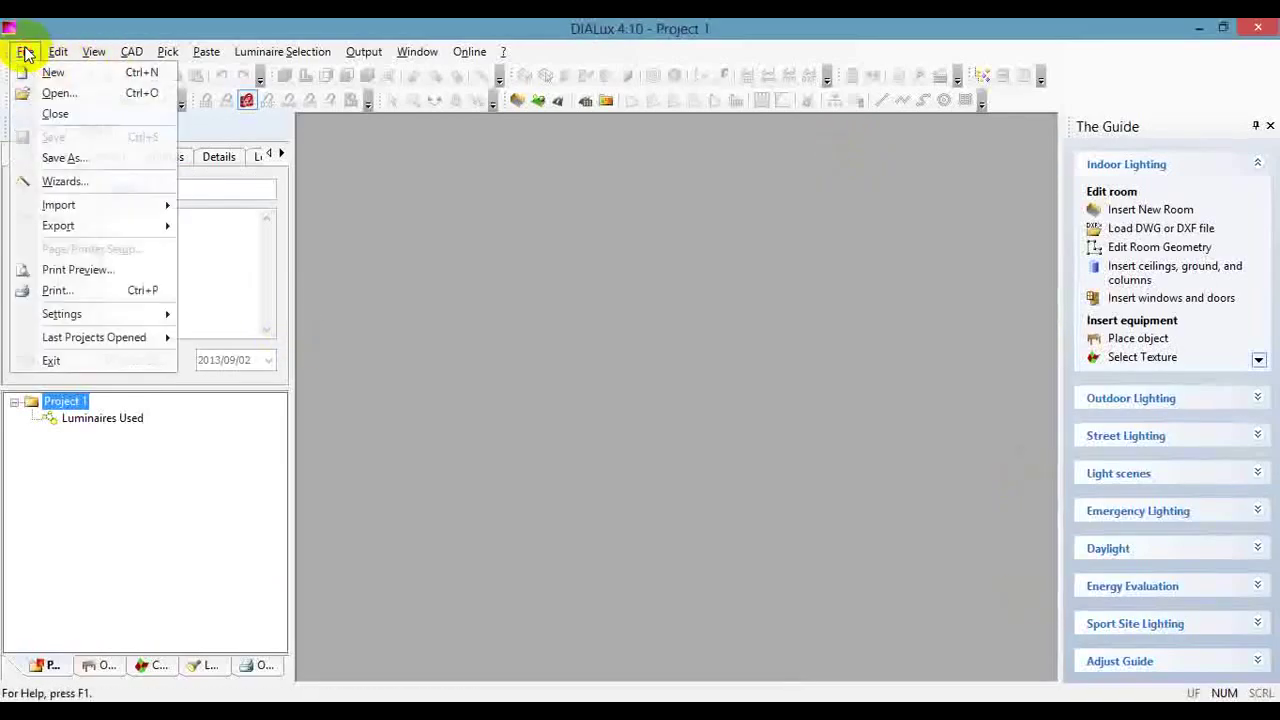
{"action": "left_click", "coordinate": [91, 177]}
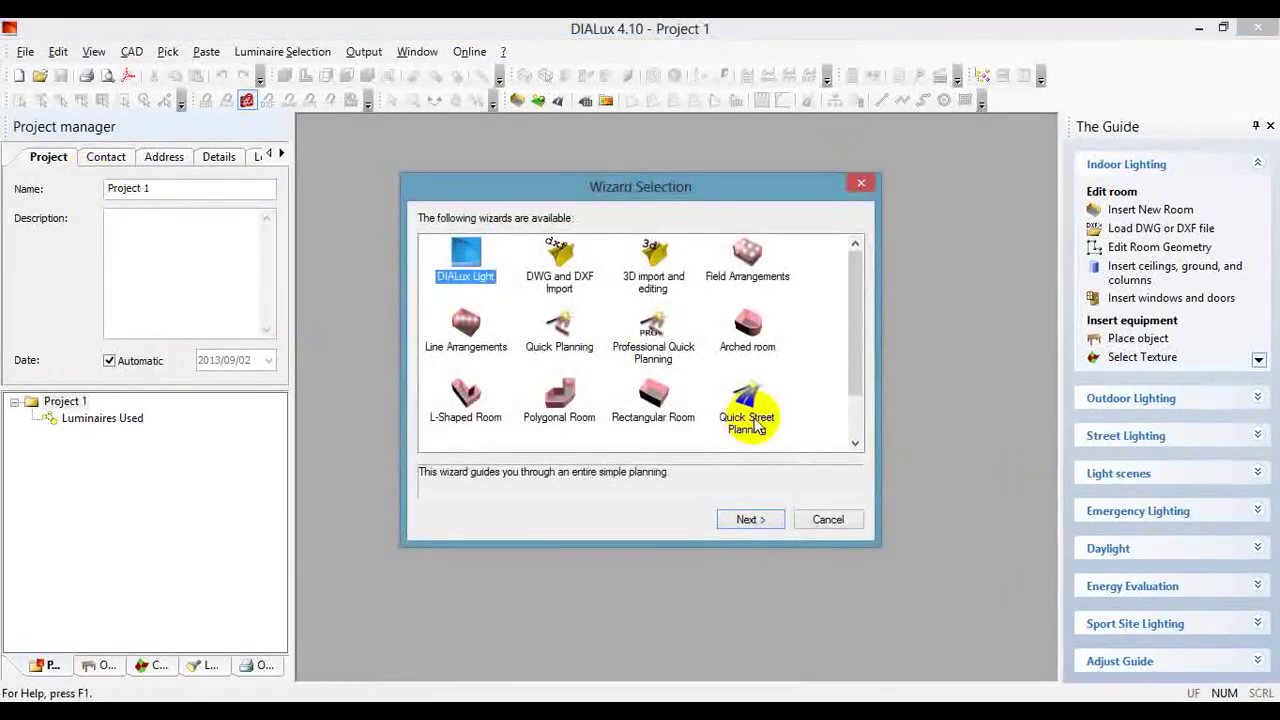
{"action": "left_click", "coordinate": [757, 425]}
{"action": "left_click", "coordinate": [765, 520]}
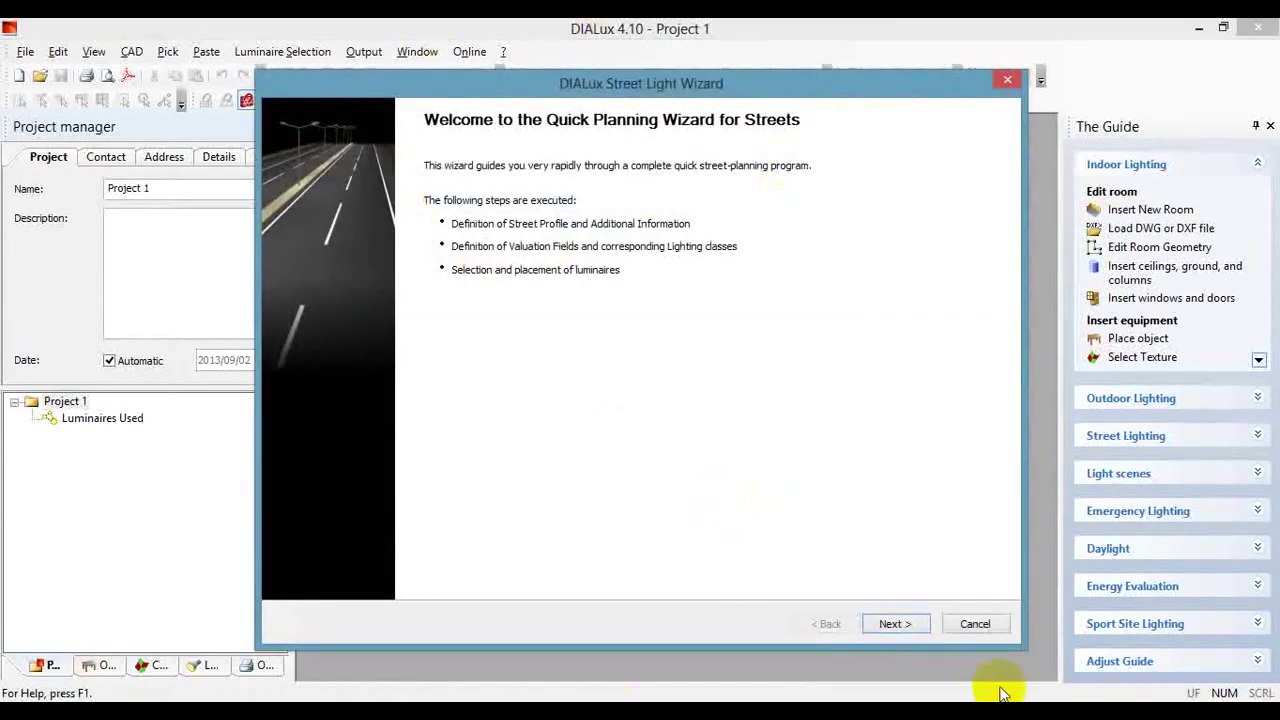
{"action": "left_click", "coordinate": [900, 622]}
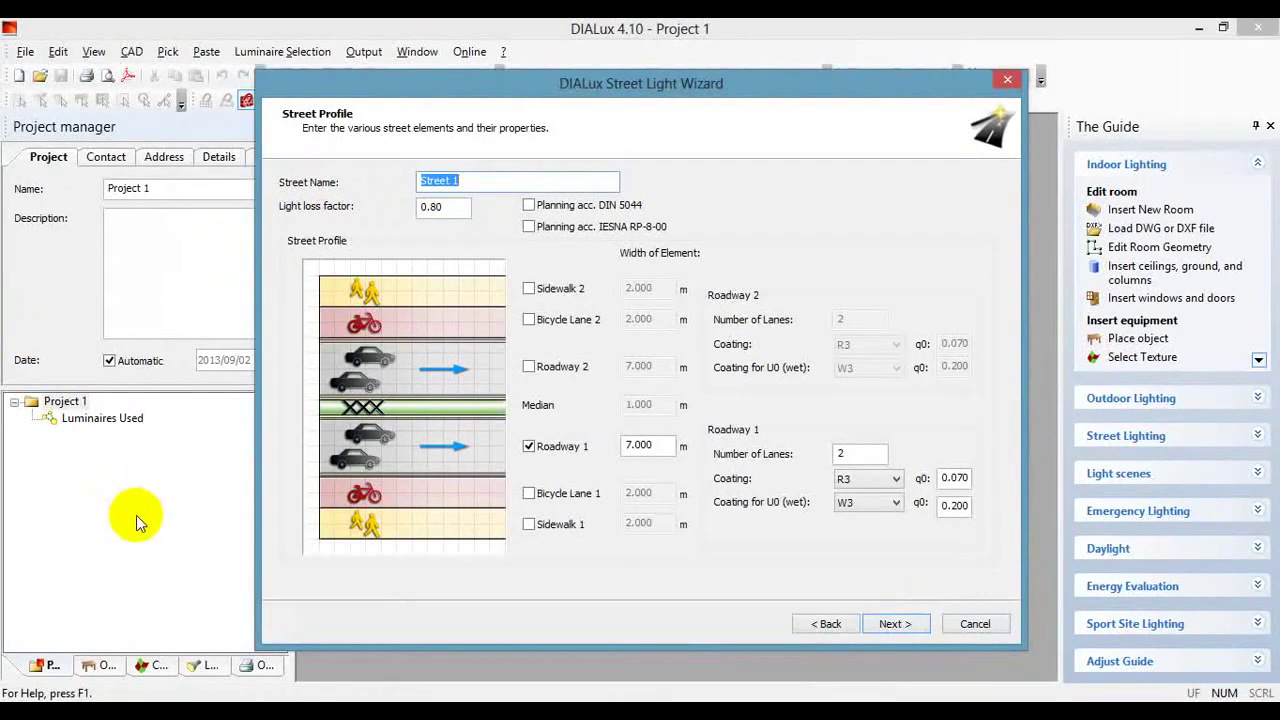
{"action": "type", "text": "cairo-alex st"}
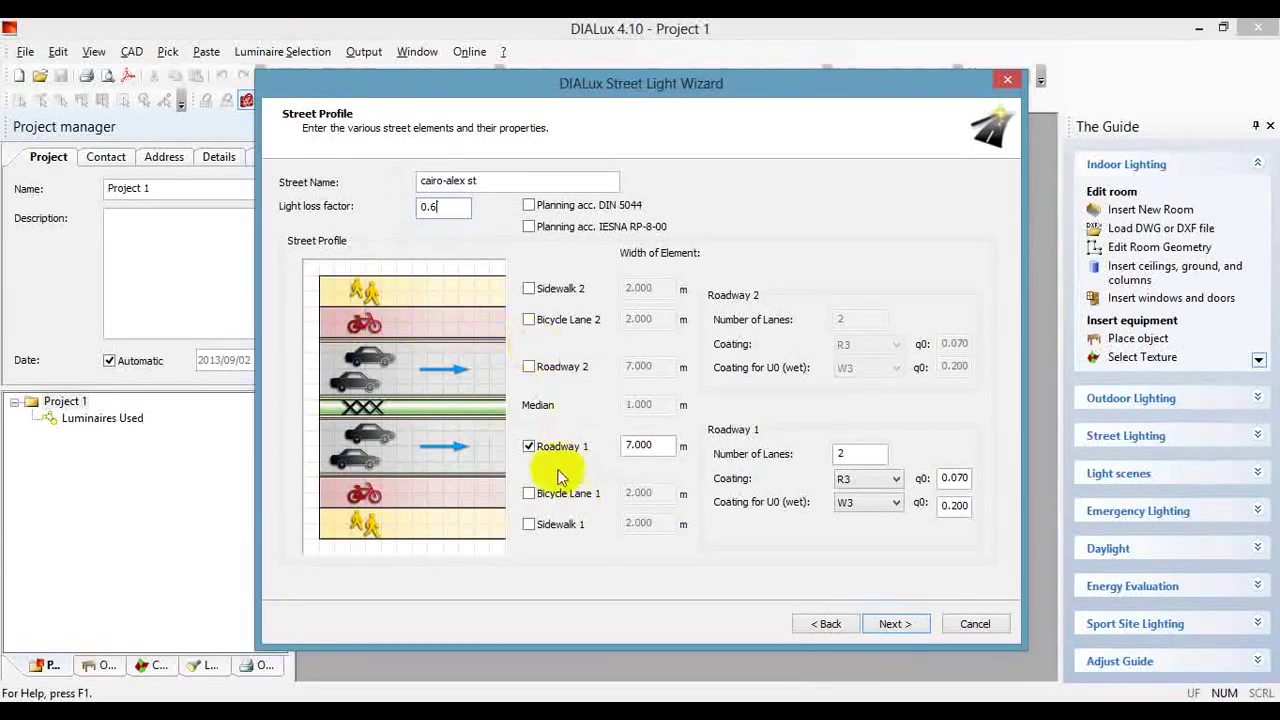
Set the light loss factor to 0.6 and include Roadway 2 in the street profile, leaving Sidewalk 2 out.
{"action": "left_click", "coordinate": [530, 367]}
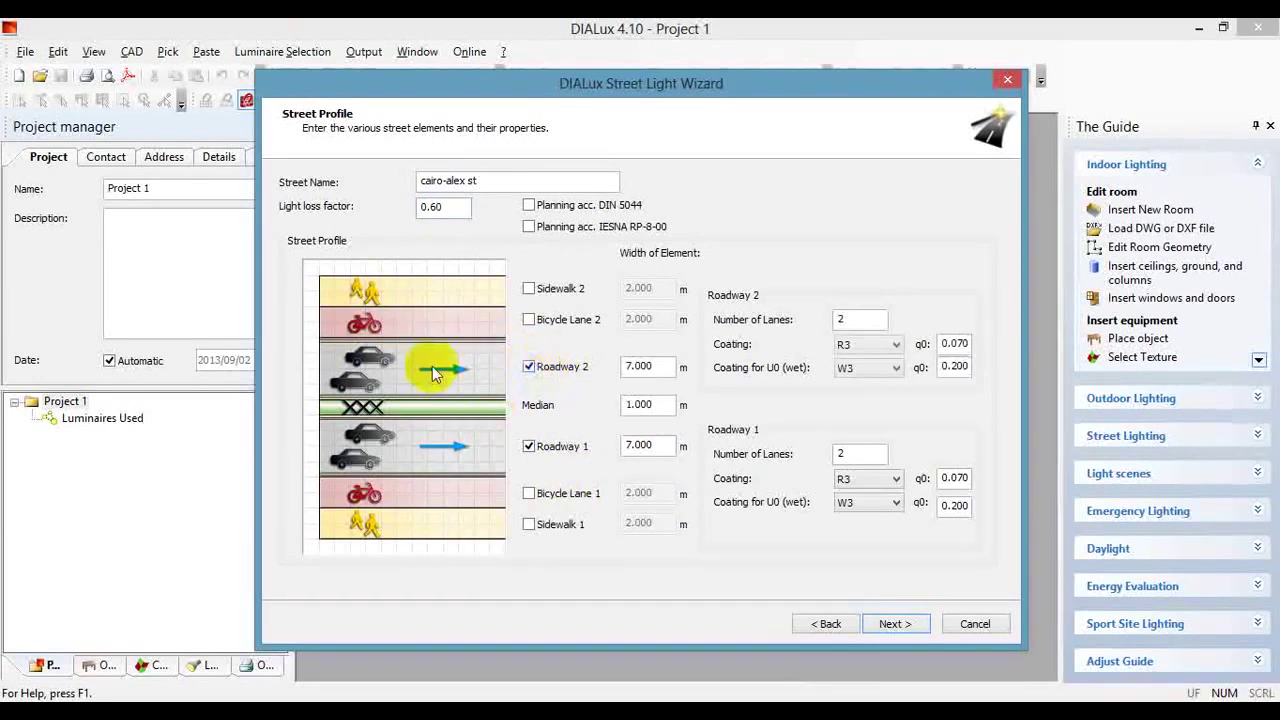
{"action": "left_click", "coordinate": [529, 289]}
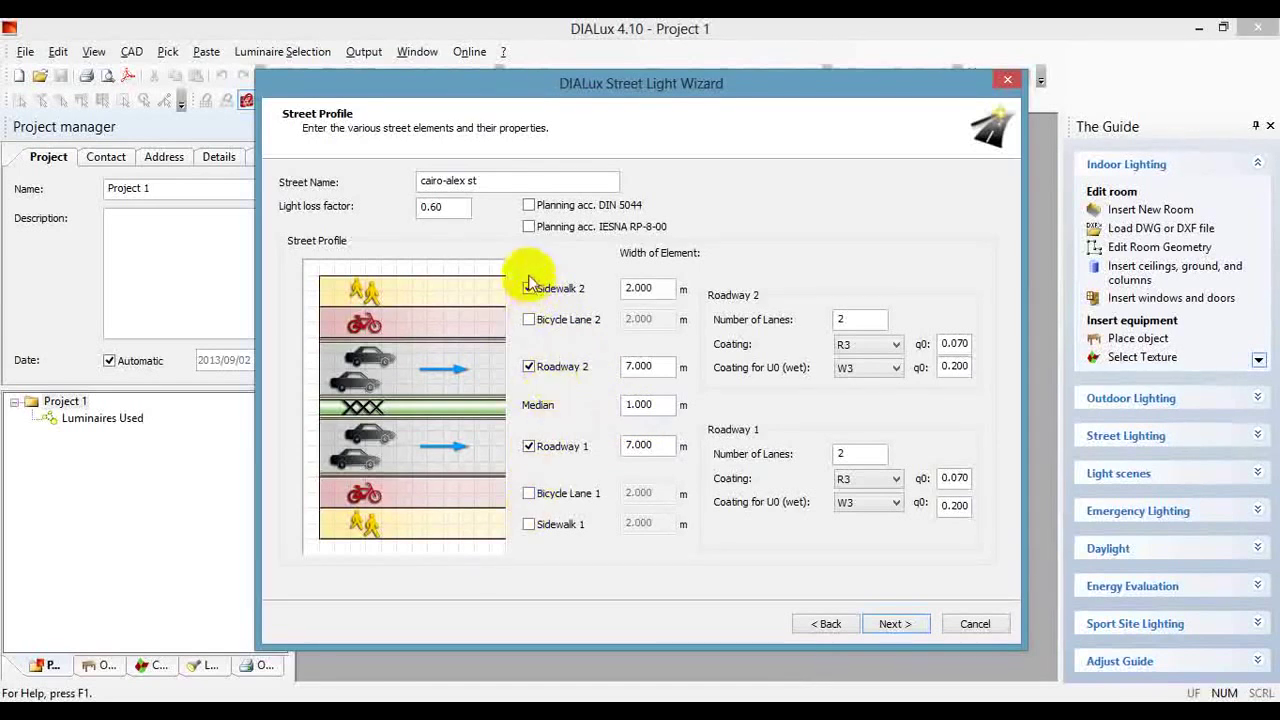
{"action": "left_click", "coordinate": [529, 289]}
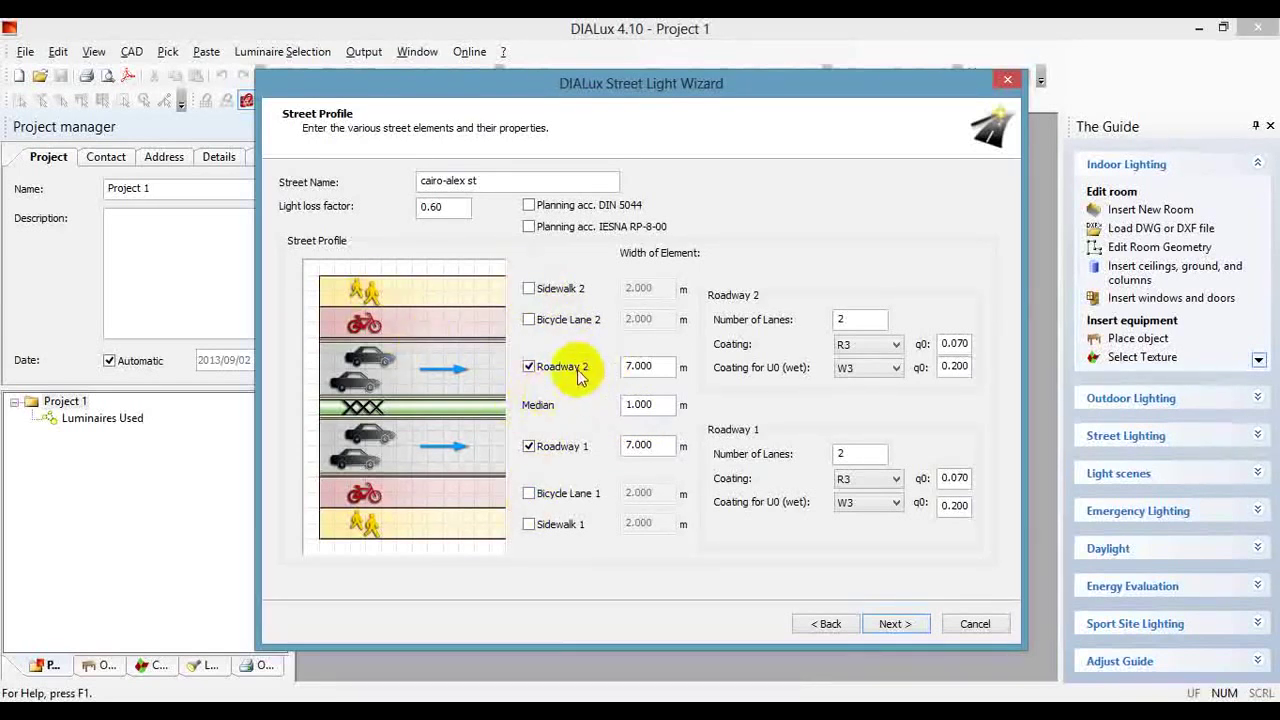
{"action": "left_click", "coordinate": [529, 367]}
{"action": "left_click", "coordinate": [529, 368]}
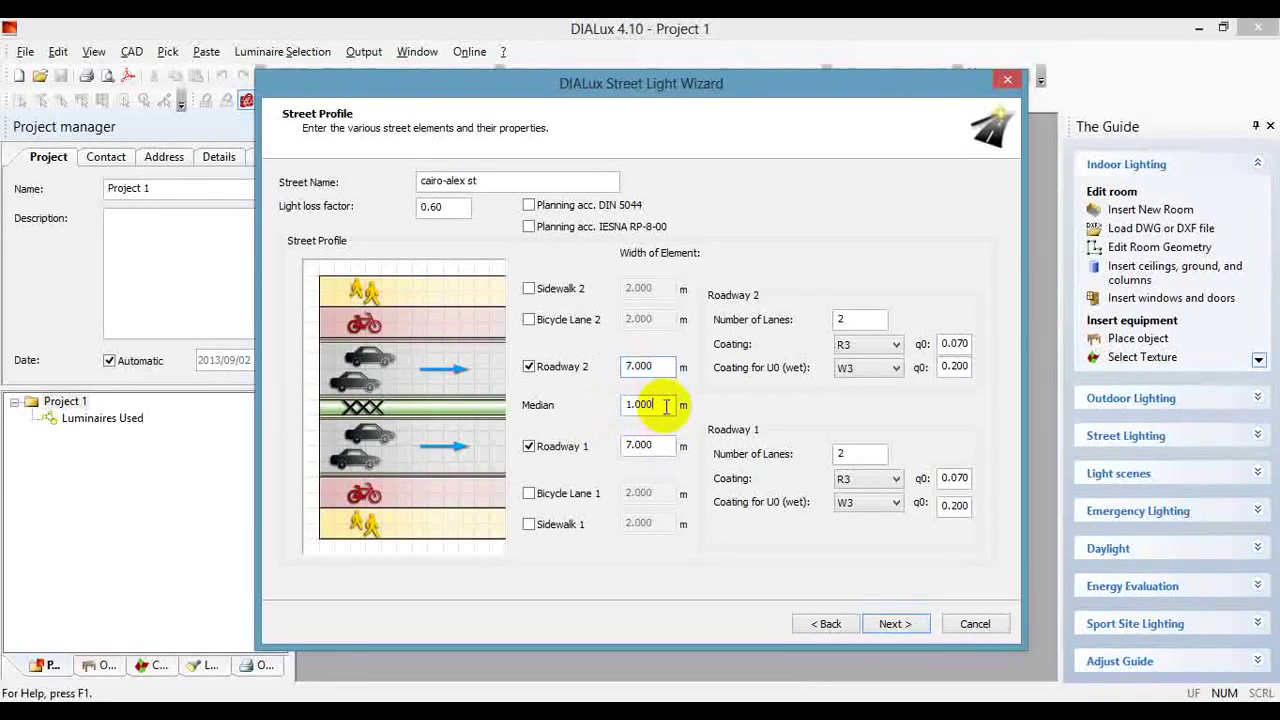
Set both roadways to 12 m wide with 3 lanes each and the median to 2 m, and continue to the lighting classes.
{"action": "double_click", "coordinate": [666, 405]}
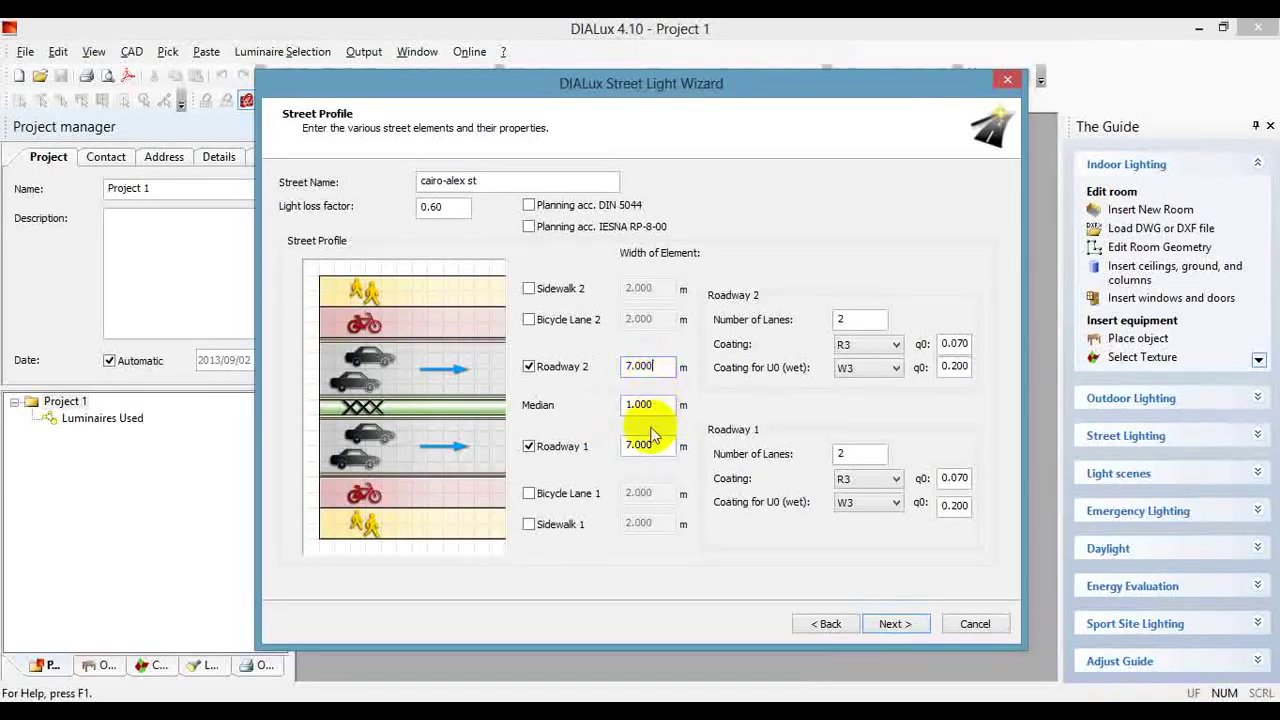
{"action": "double_click", "coordinate": [660, 366]}
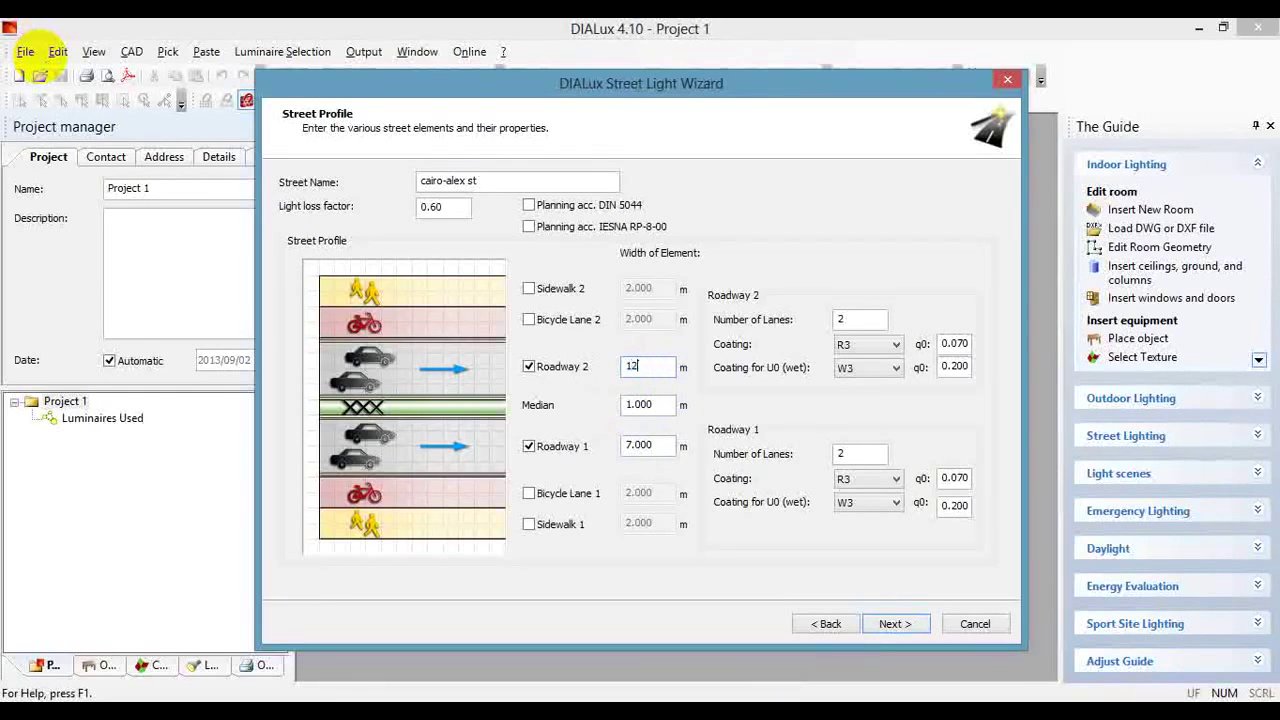
{"action": "left_click", "coordinate": [665, 450]}
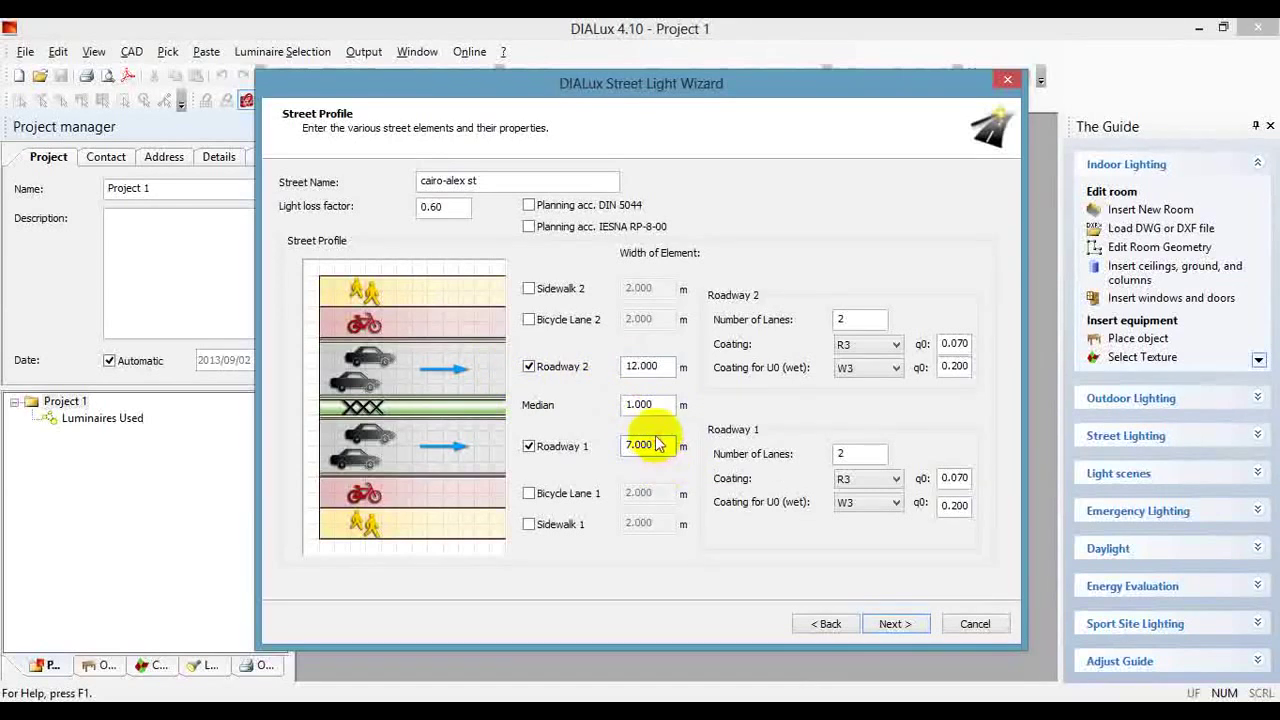
{"action": "left_click_drag", "start_coordinate": [654, 440], "coordinate": [632, 441]}
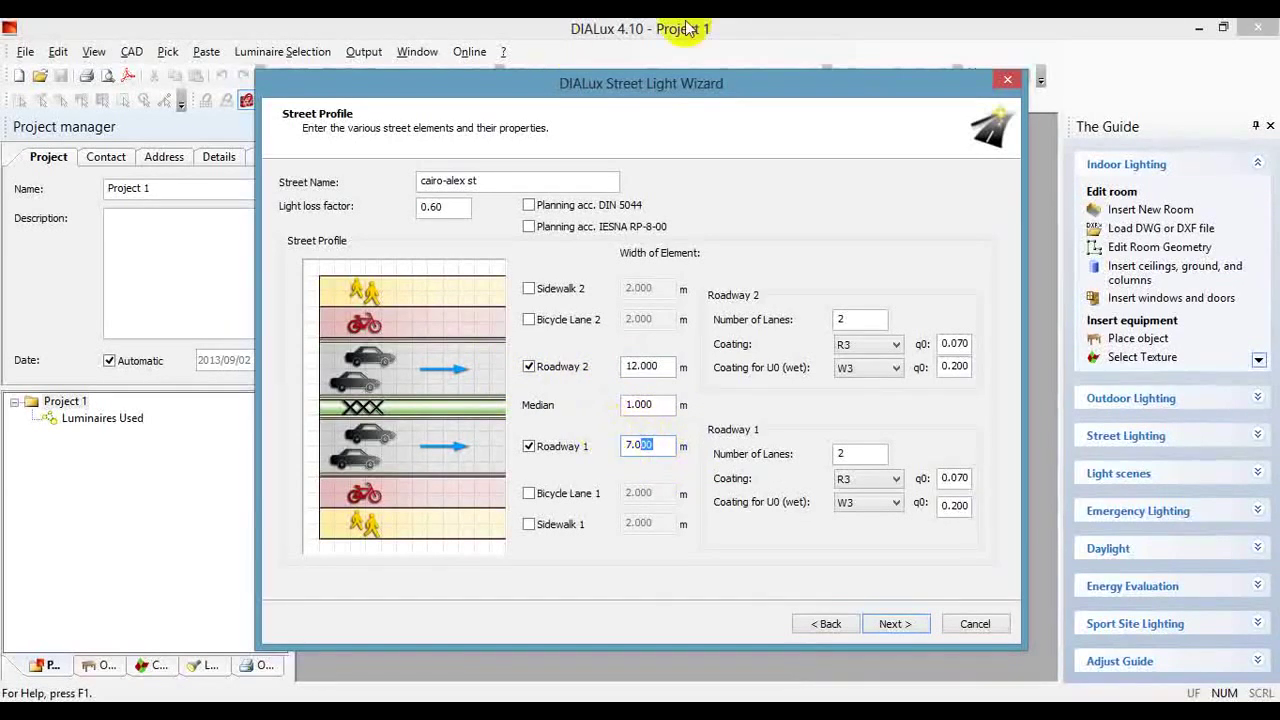
{"action": "left_click", "coordinate": [645, 444]}
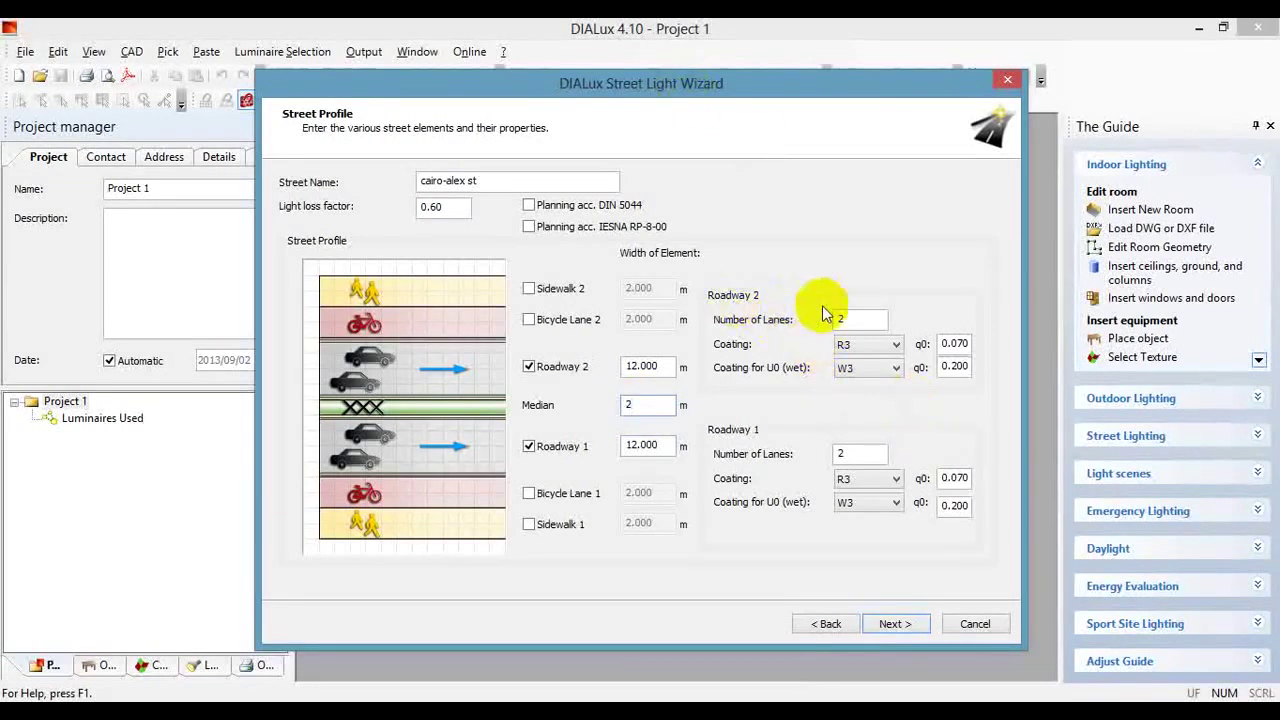
{"action": "left_click", "coordinate": [856, 318]}
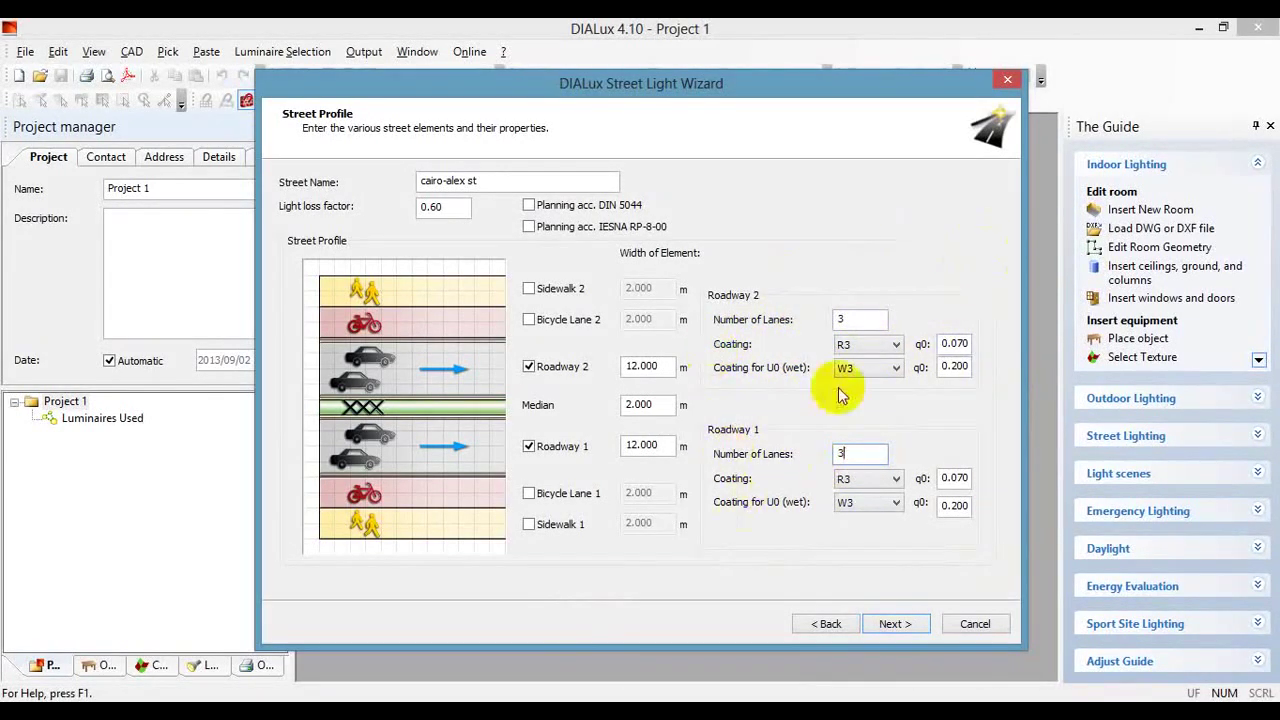
{"action": "left_click", "coordinate": [897, 624]}
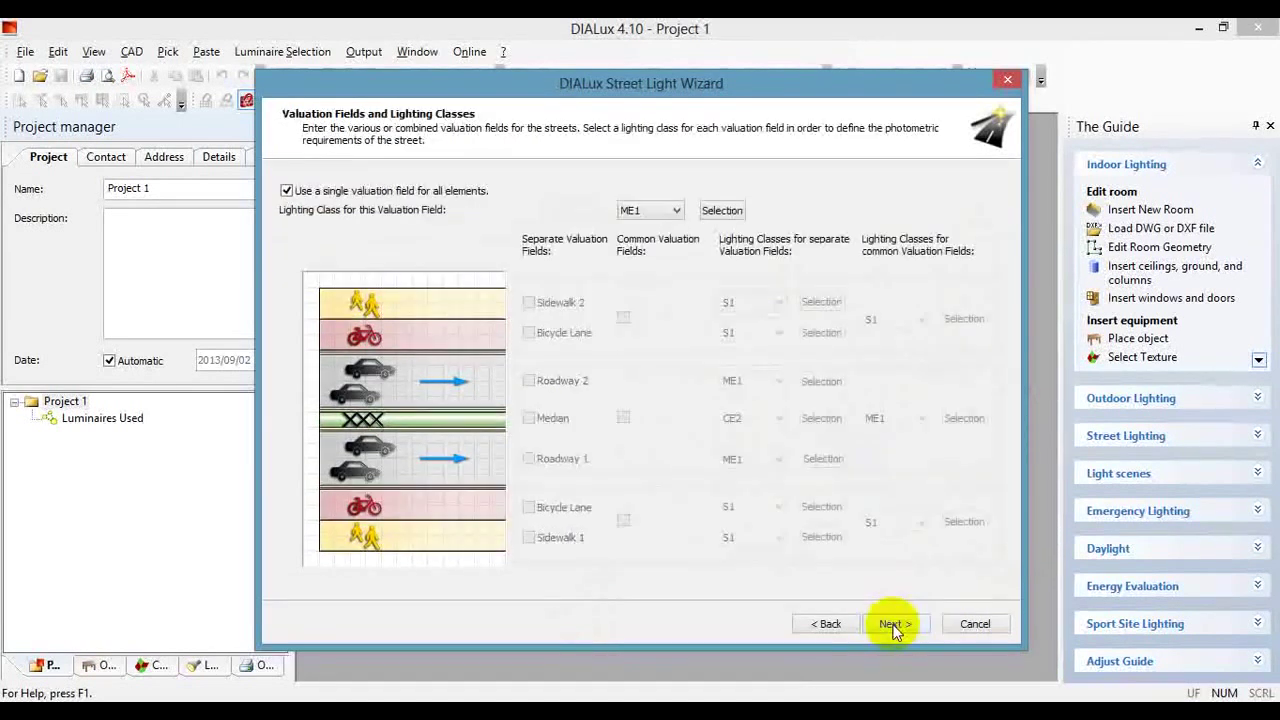
Run the Lighting Class Wizard with high typical speed (> 60 km/h), other users not permitted and dry main weather.
{"action": "left_click", "coordinate": [729, 213]}
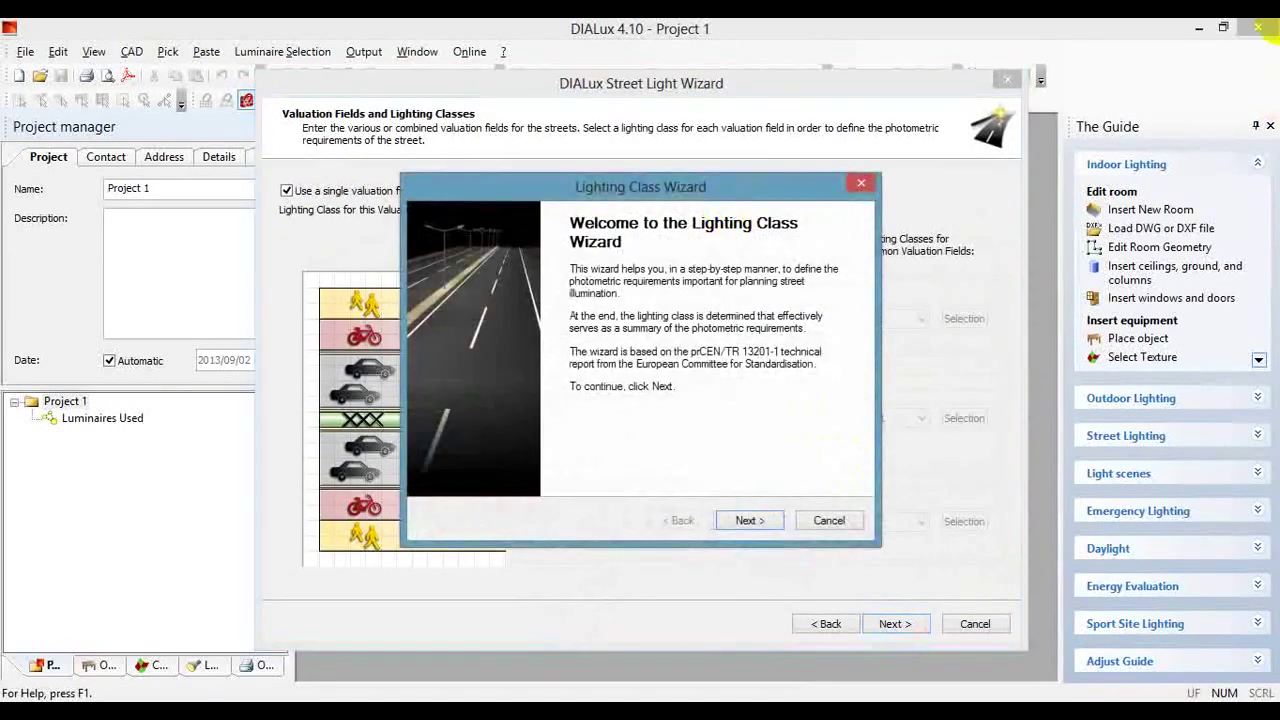
{"action": "left_click", "coordinate": [745, 522]}
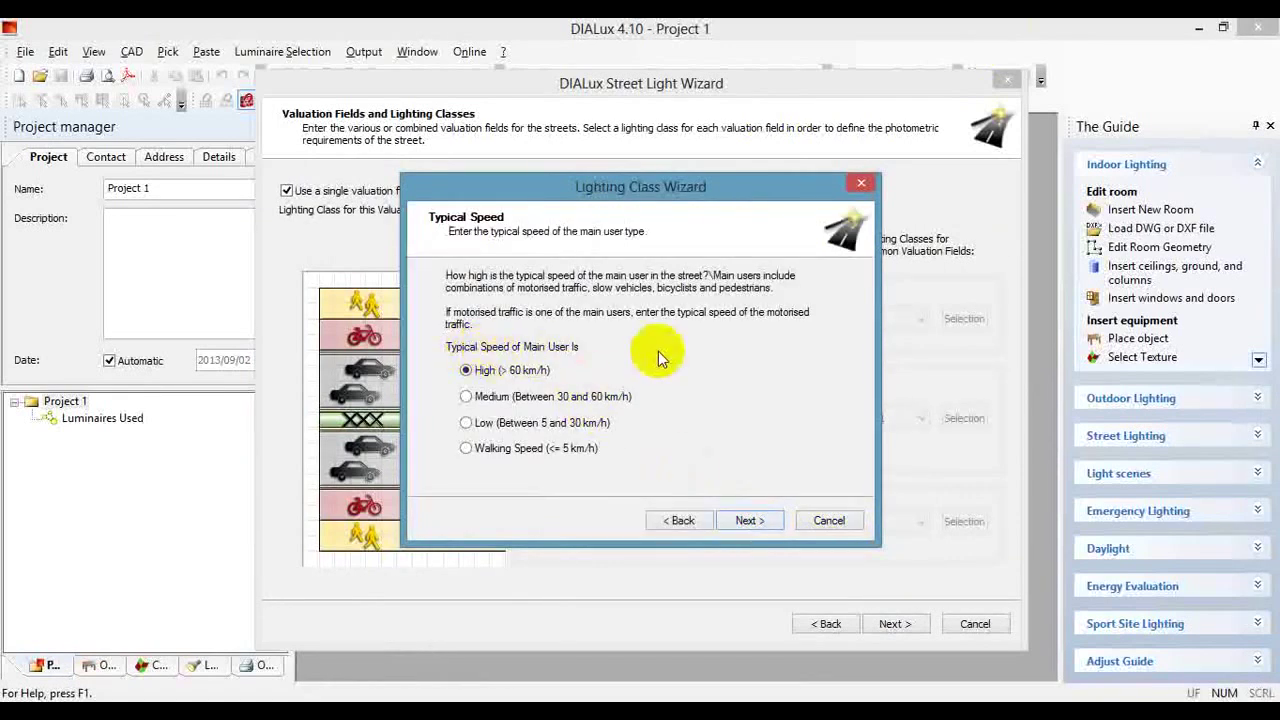
{"action": "left_click", "coordinate": [745, 520]}
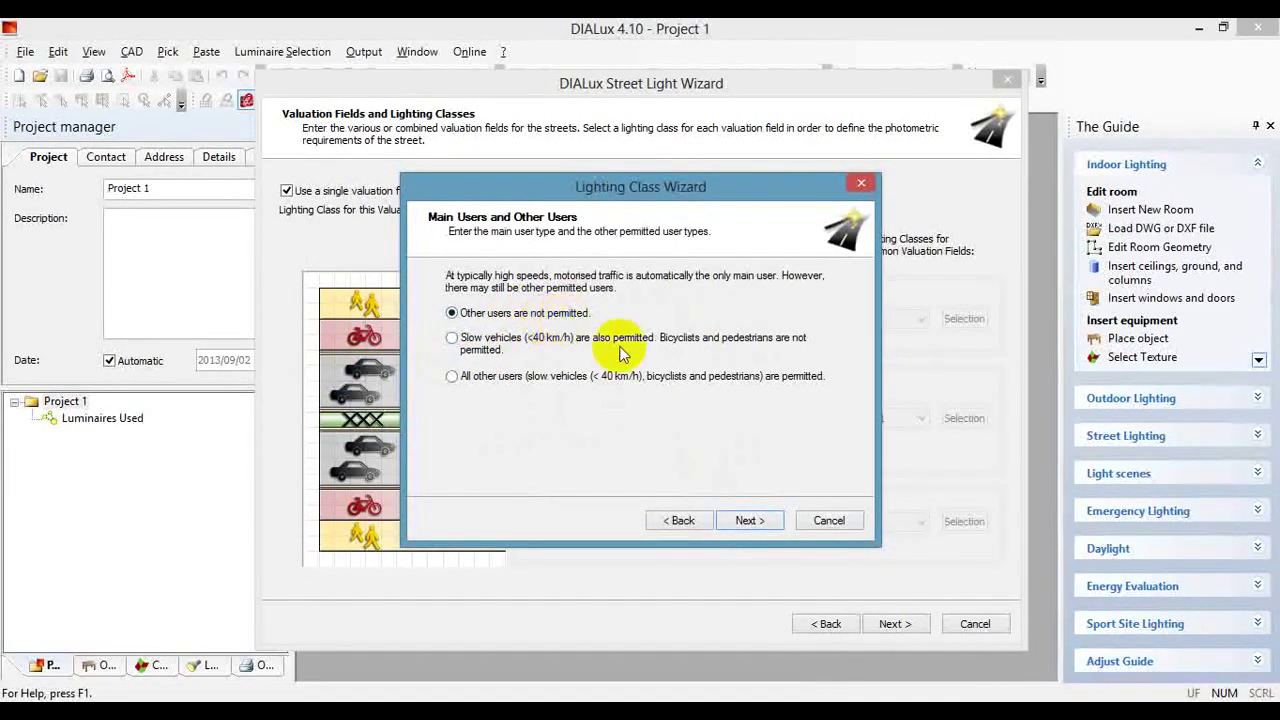
{"action": "left_click", "coordinate": [747, 520]}
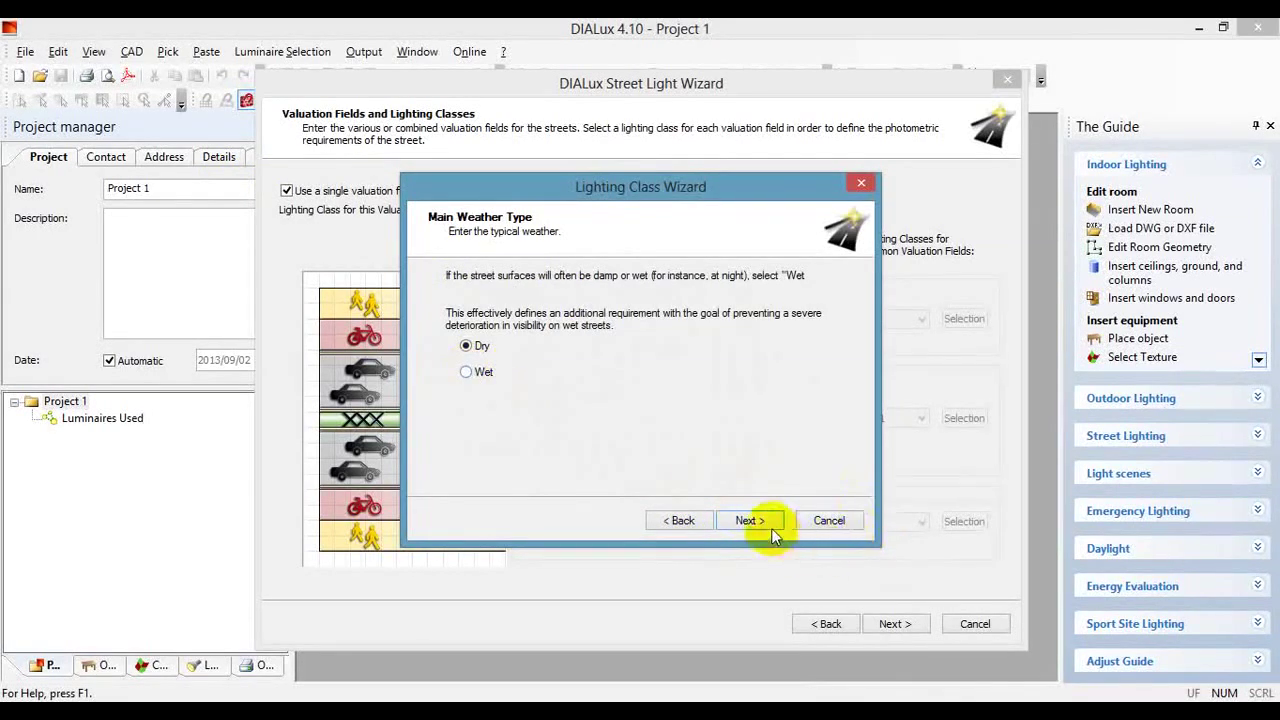
{"action": "left_click", "coordinate": [768, 526]}
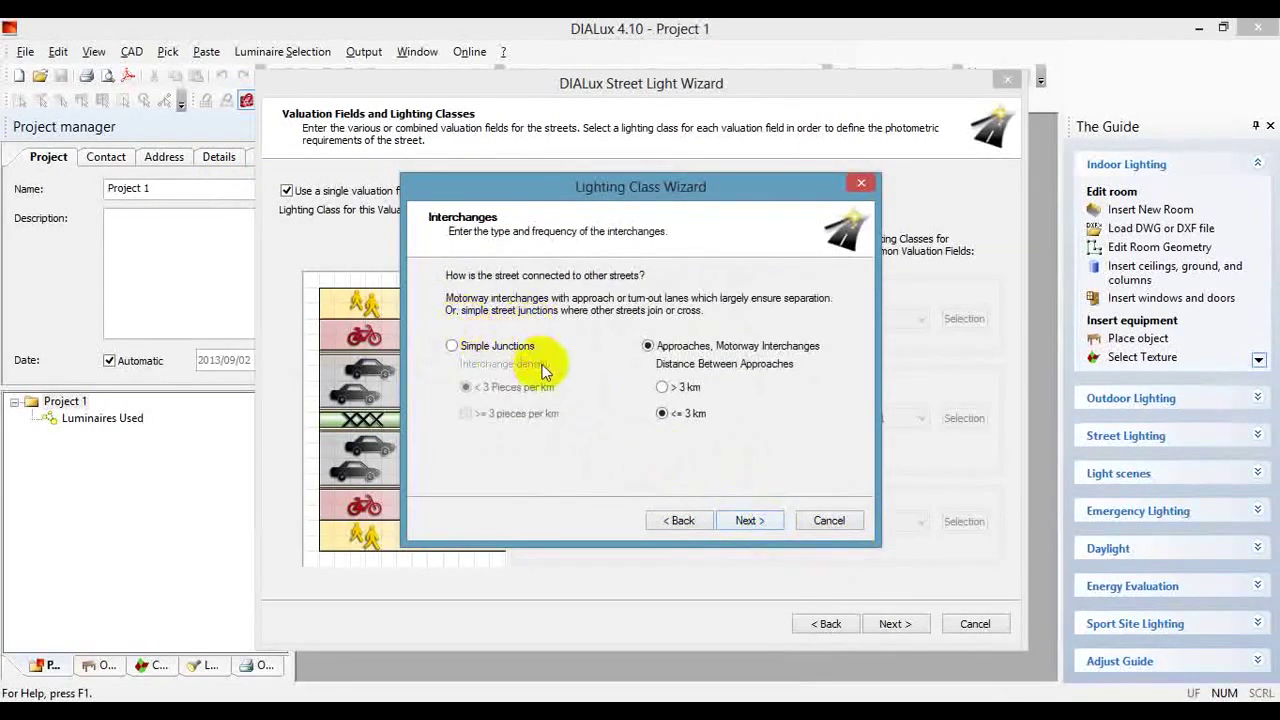
Define the interchanges as simple junctions with a density below 3 per km and continue to the traffic flow.
{"action": "left_click", "coordinate": [502, 346]}
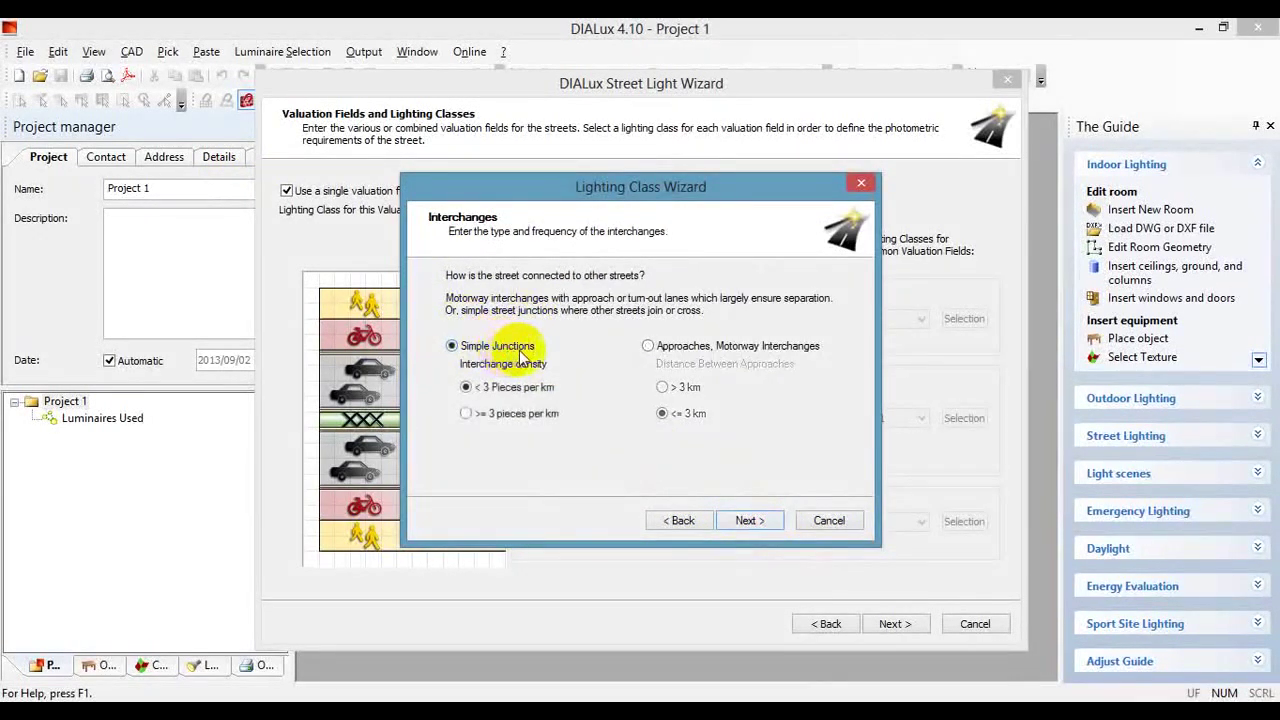
{"action": "left_click", "coordinate": [672, 345]}
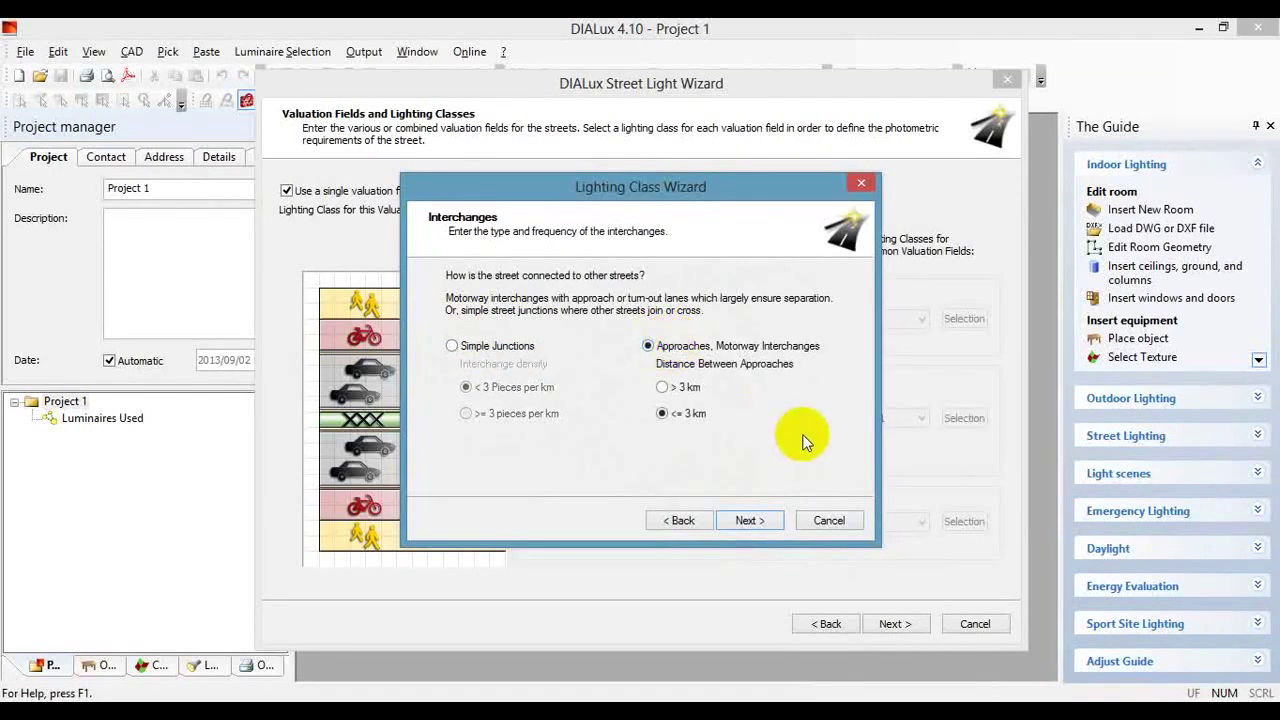
{"action": "left_click", "coordinate": [530, 350]}
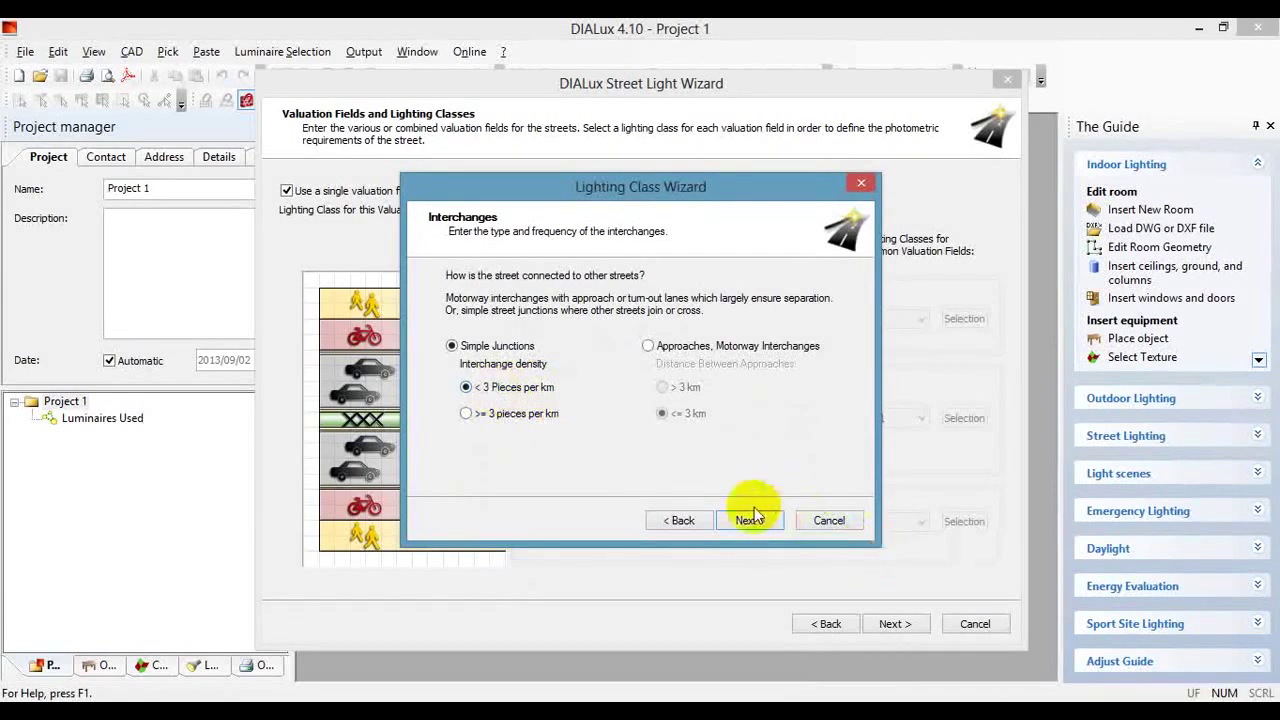
{"action": "left_click", "coordinate": [503, 424]}
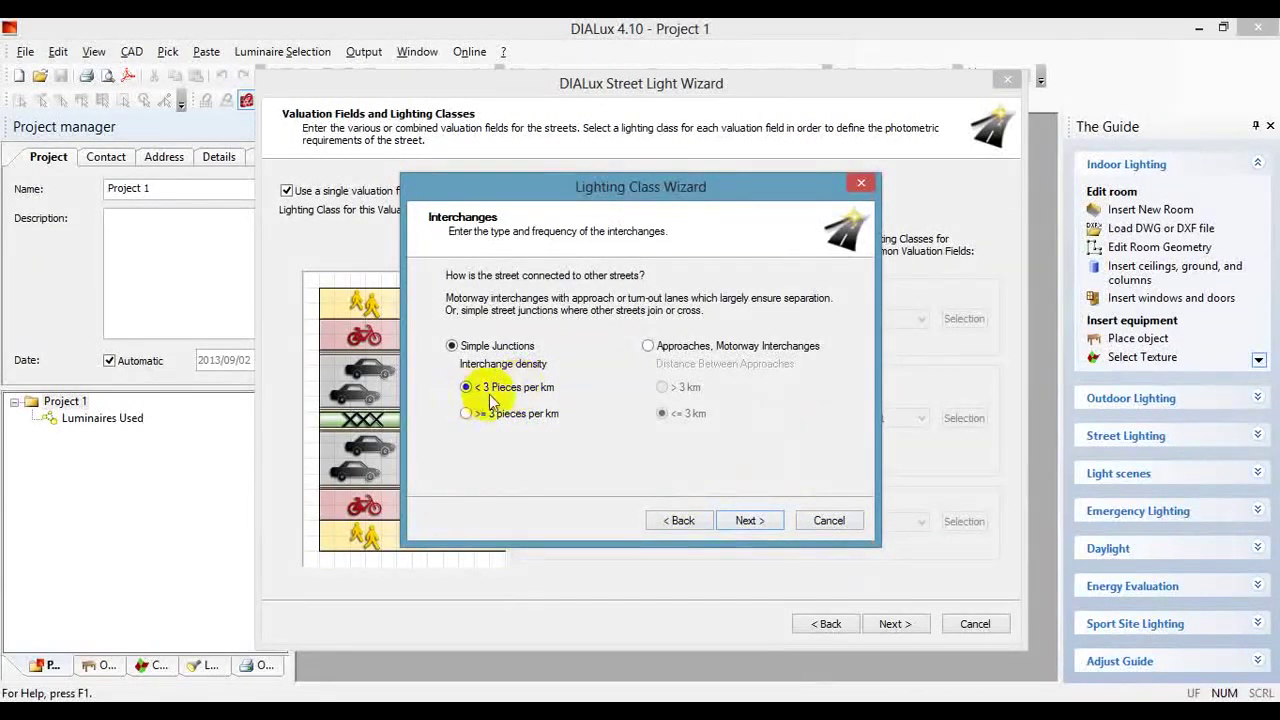
{"action": "left_click", "coordinate": [770, 524]}
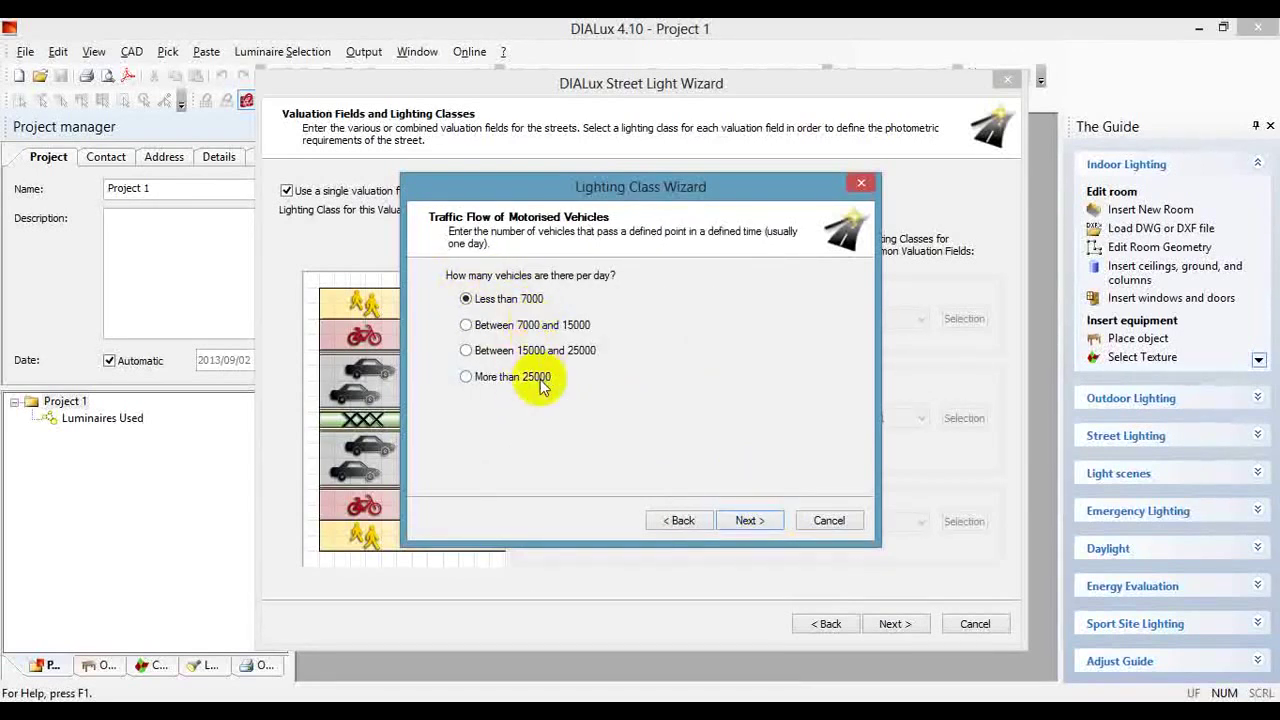
Accept the traffic flow, state that a conflict zone exists, finish the Lighting Class Wizard and continue to the valuation field.
{"action": "left_click", "coordinate": [749, 520]}
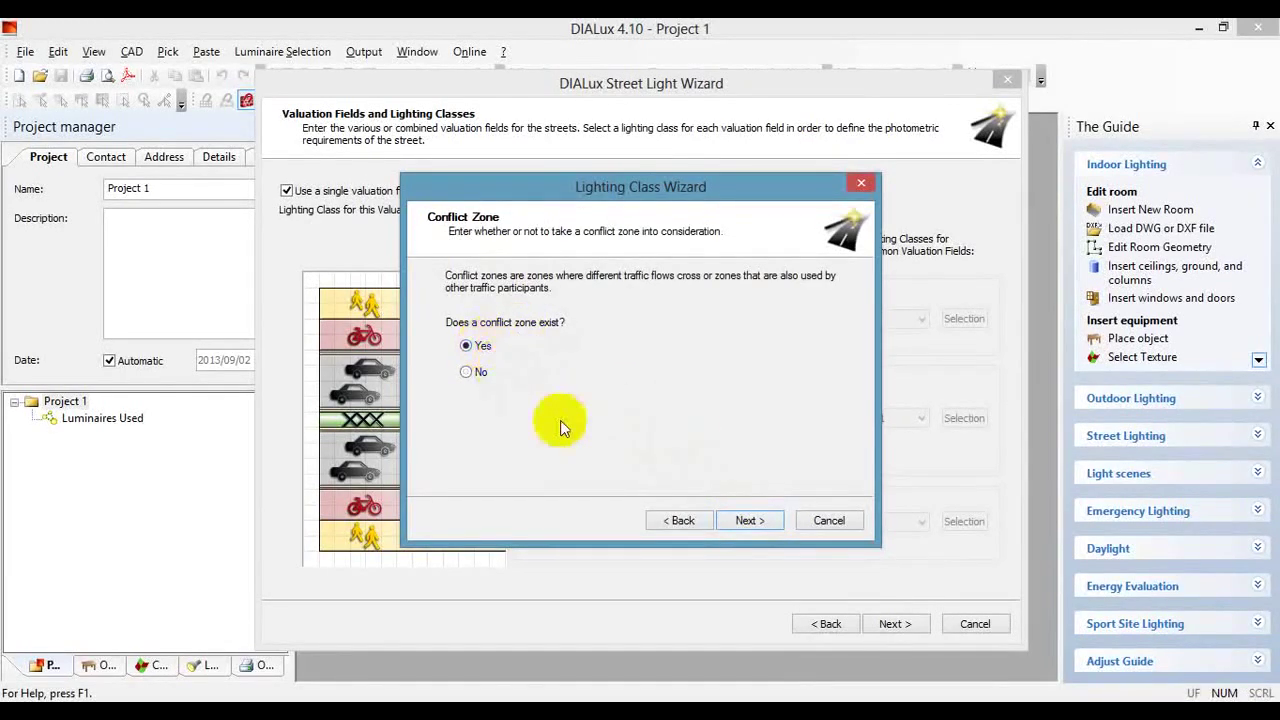
{"action": "left_click", "coordinate": [765, 527]}
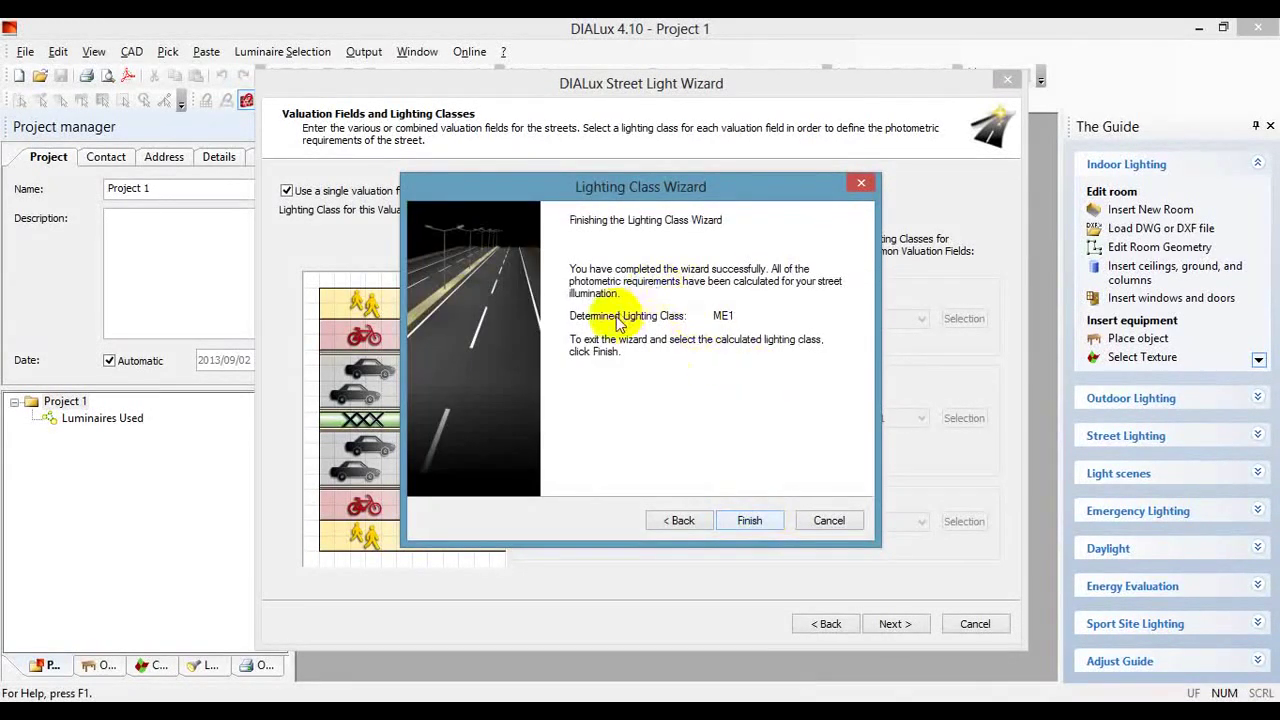
{"action": "left_click", "coordinate": [750, 521]}
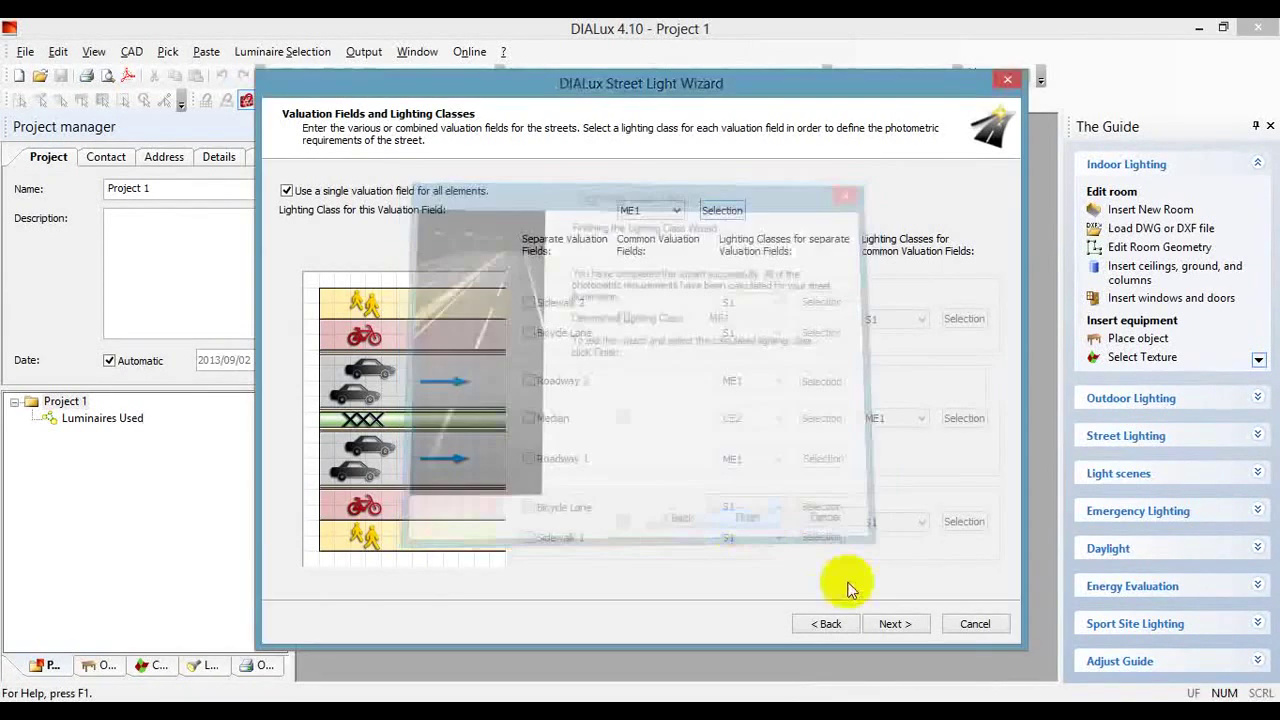
{"action": "left_click", "coordinate": [894, 622]}
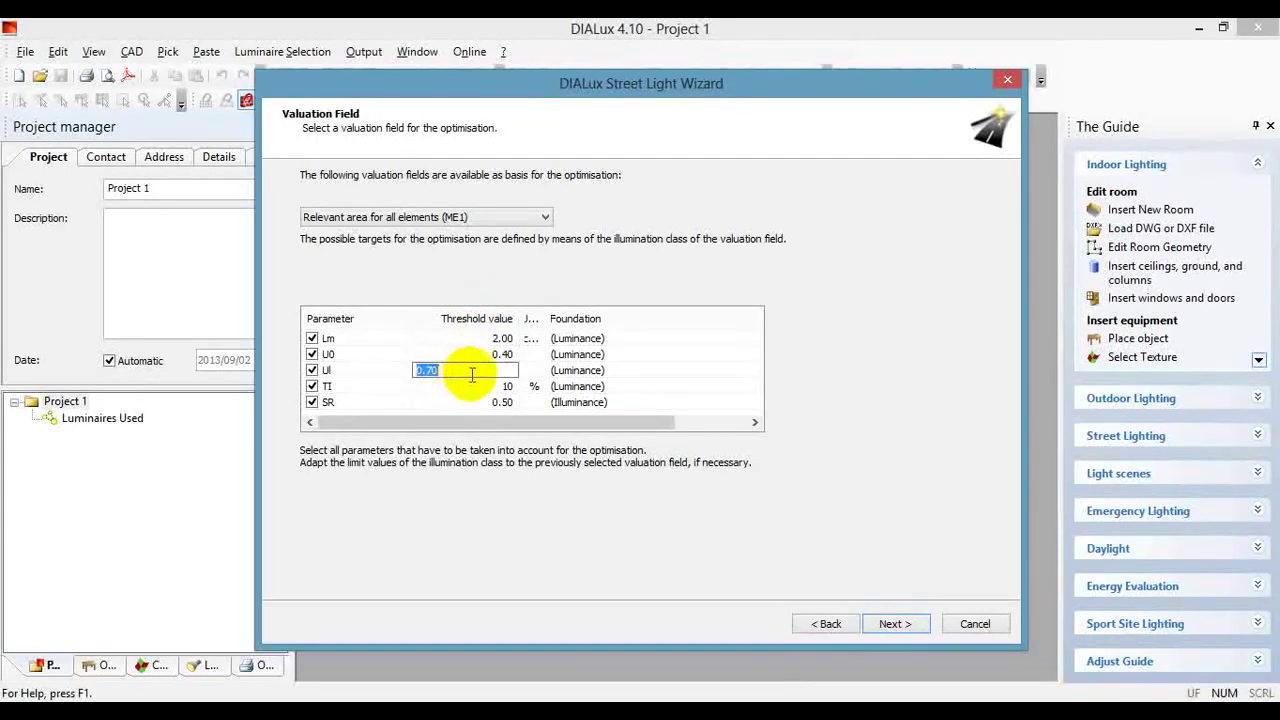
Review the Ul, TI and SR threshold values, keep them, and continue to luminaire selection without creating a substitute list.
{"action": "left_click", "coordinate": [568, 373]}
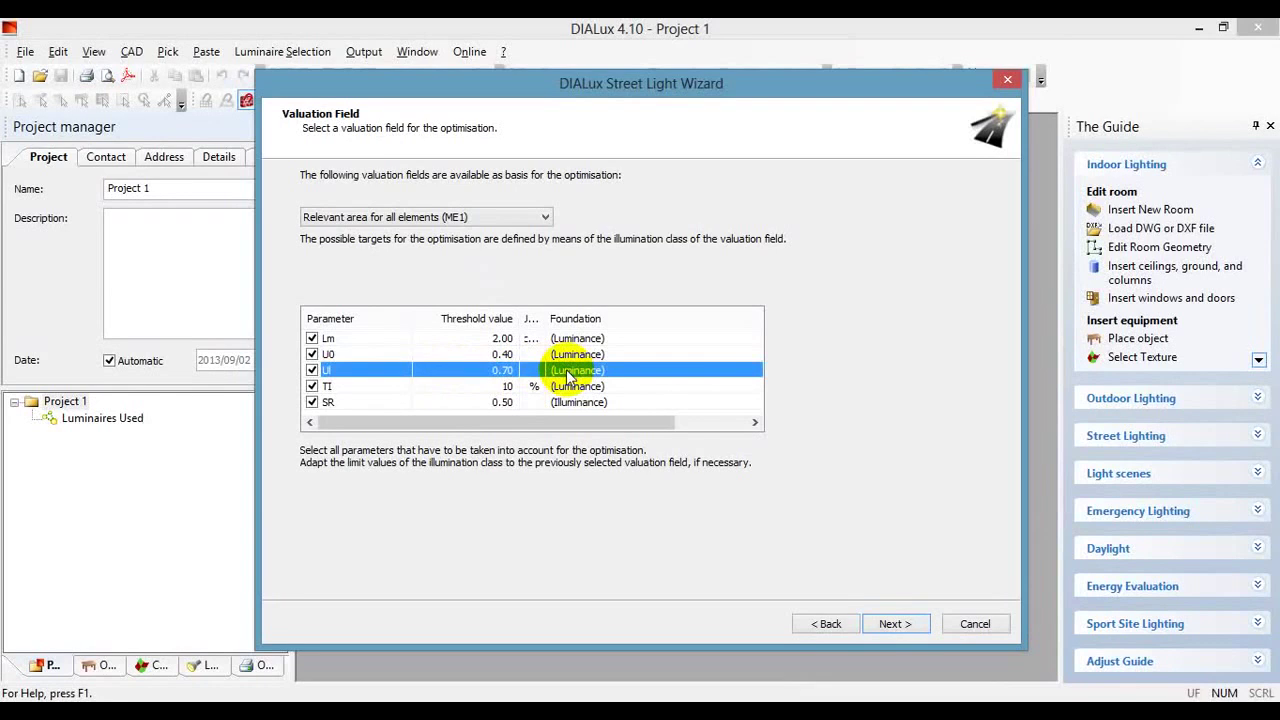
{"action": "left_click", "coordinate": [478, 382]}
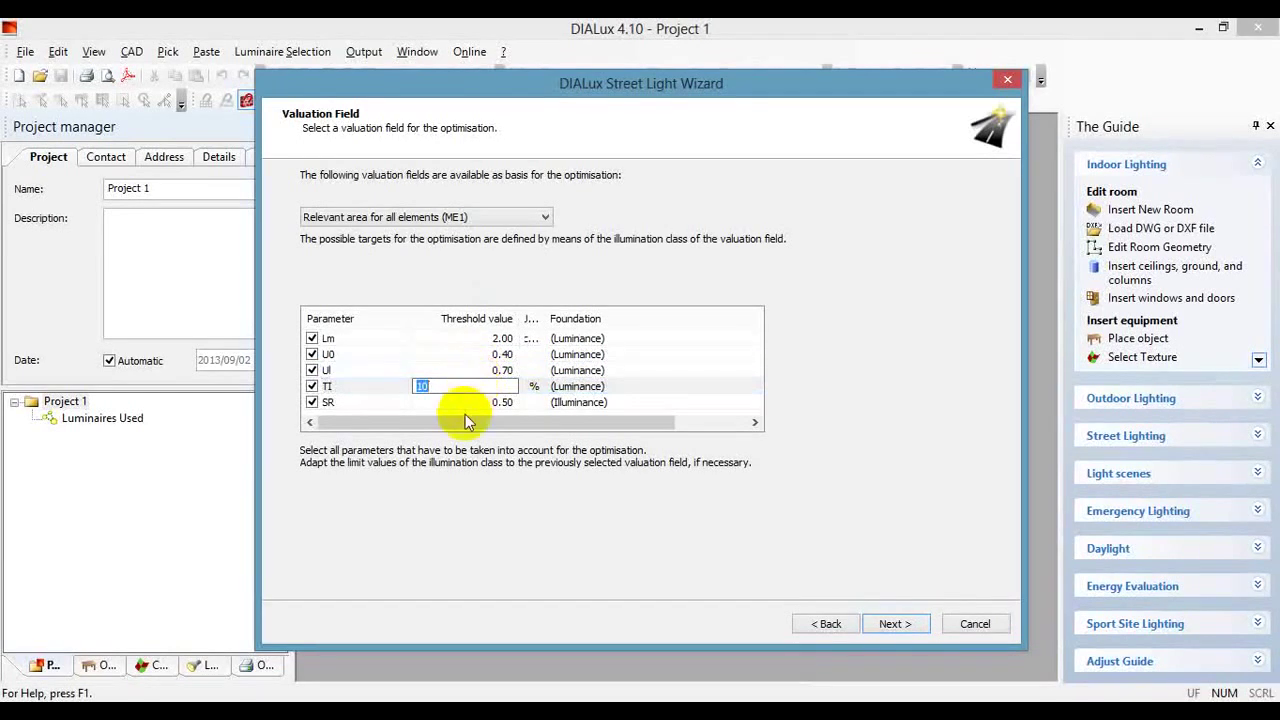
{"action": "left_click", "coordinate": [468, 403]}
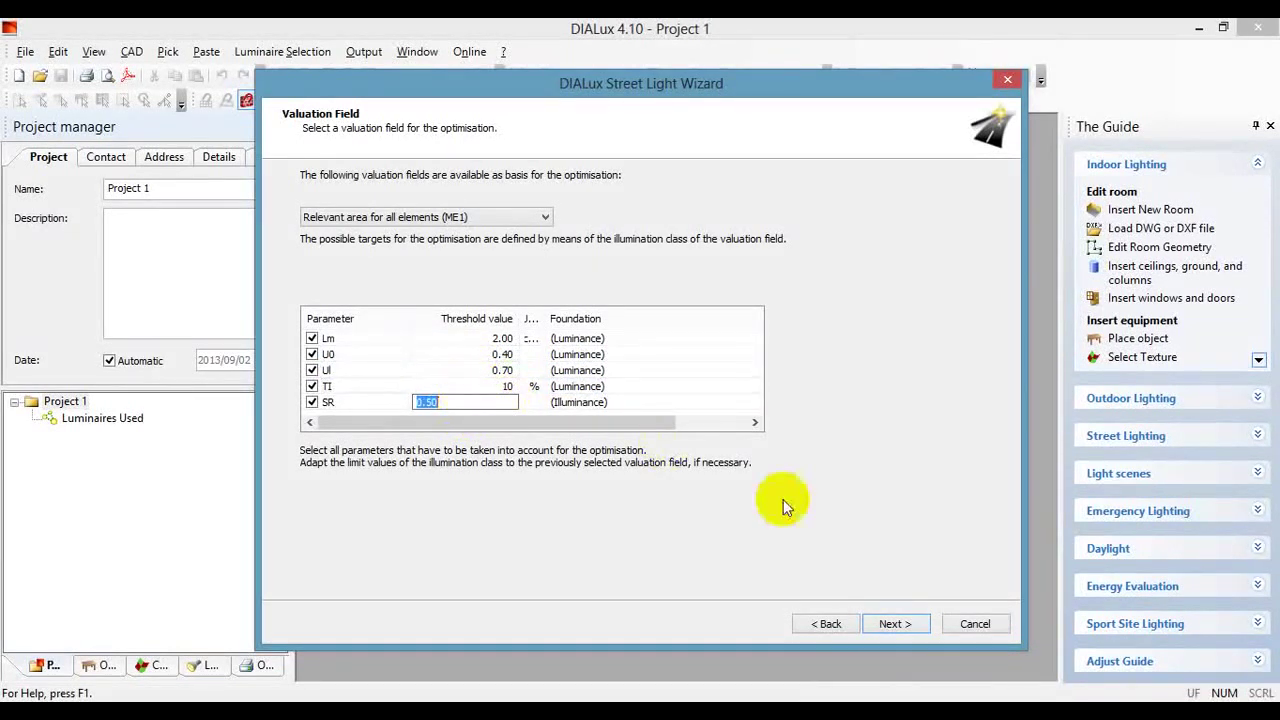
{"action": "left_click", "coordinate": [905, 624]}
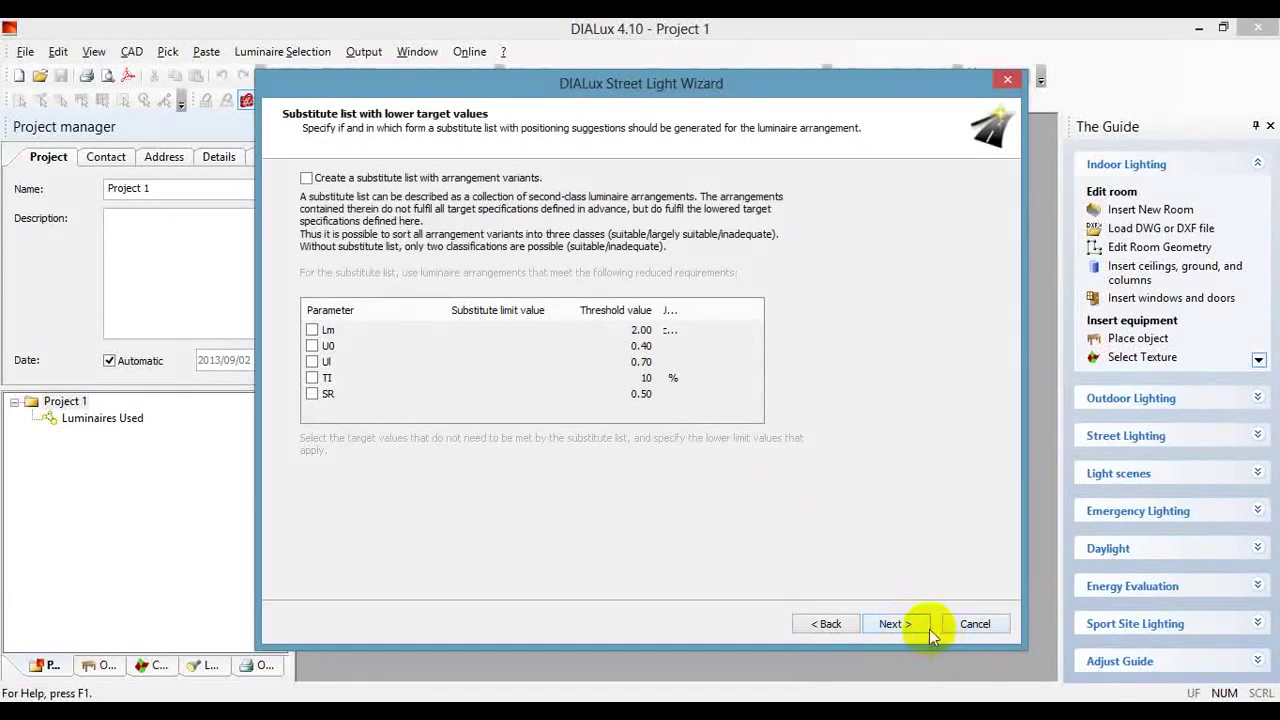
{"action": "left_click", "coordinate": [925, 623]}
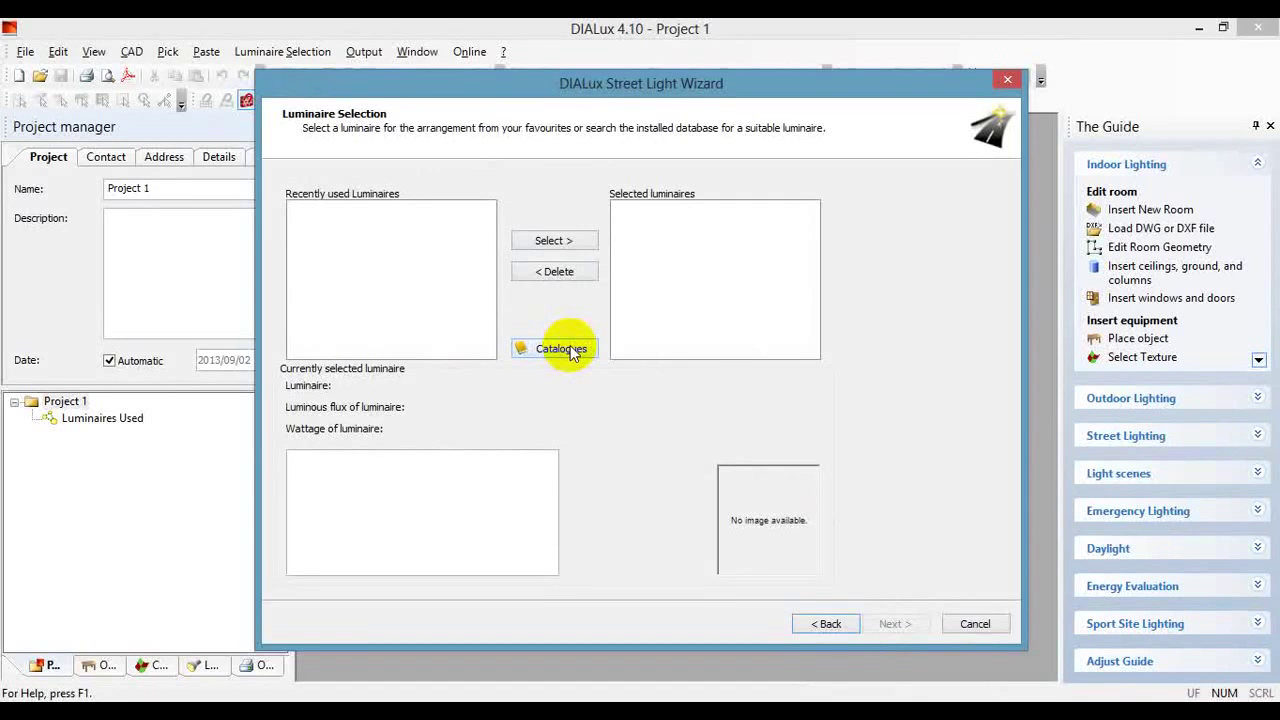
Switch to File Explorer and open the Philips Lighting Cataloge PDF from the Philips catalogue folder in E:\Engineering\Distribution.
{"action": "left_click", "coordinate": [561, 348]}
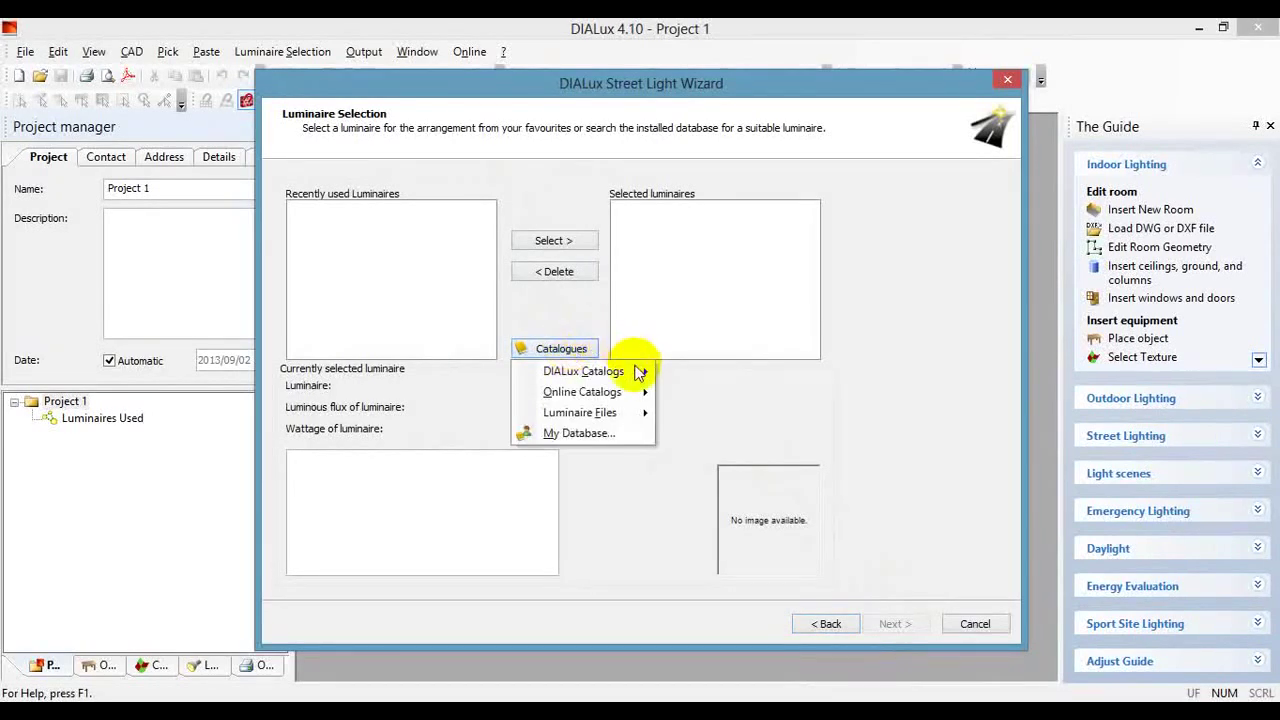
{"action": "mouse_move", "coordinate": [640, 370]}
{"action": "left_click", "coordinate": [162, 700]}
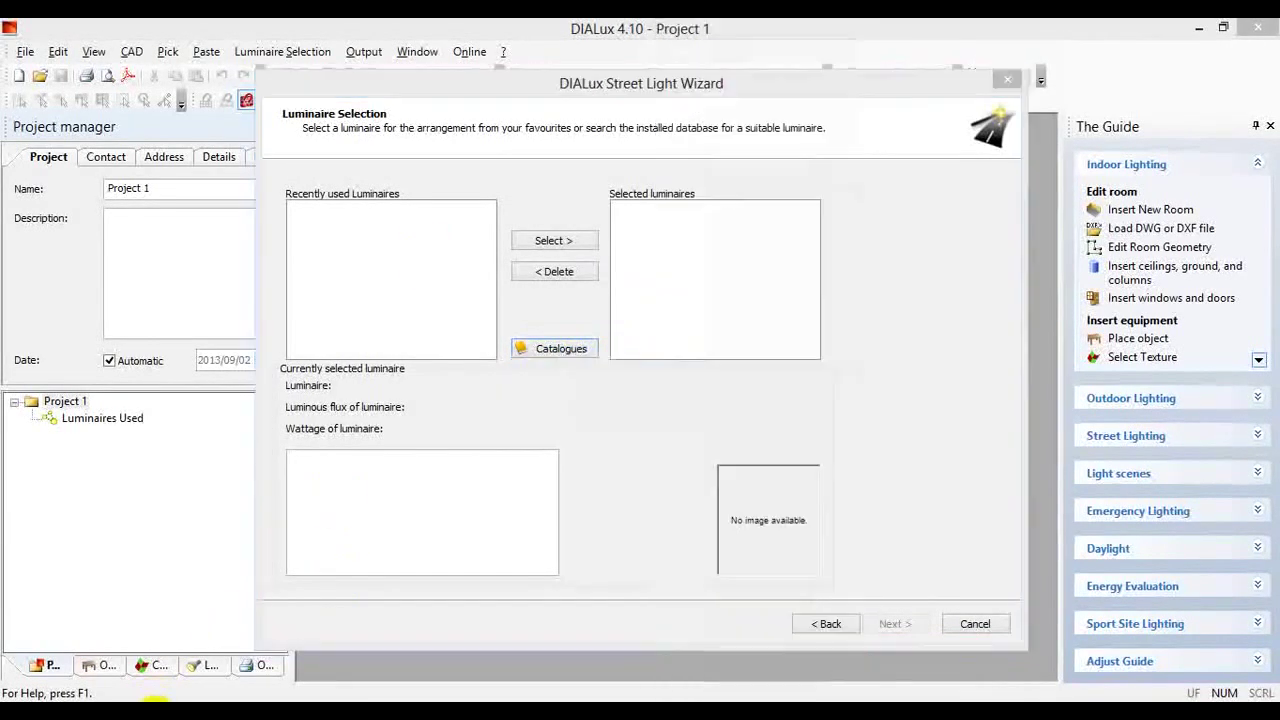
{"action": "left_click", "coordinate": [171, 634]}
{"action": "left_click", "coordinate": [60, 371]}
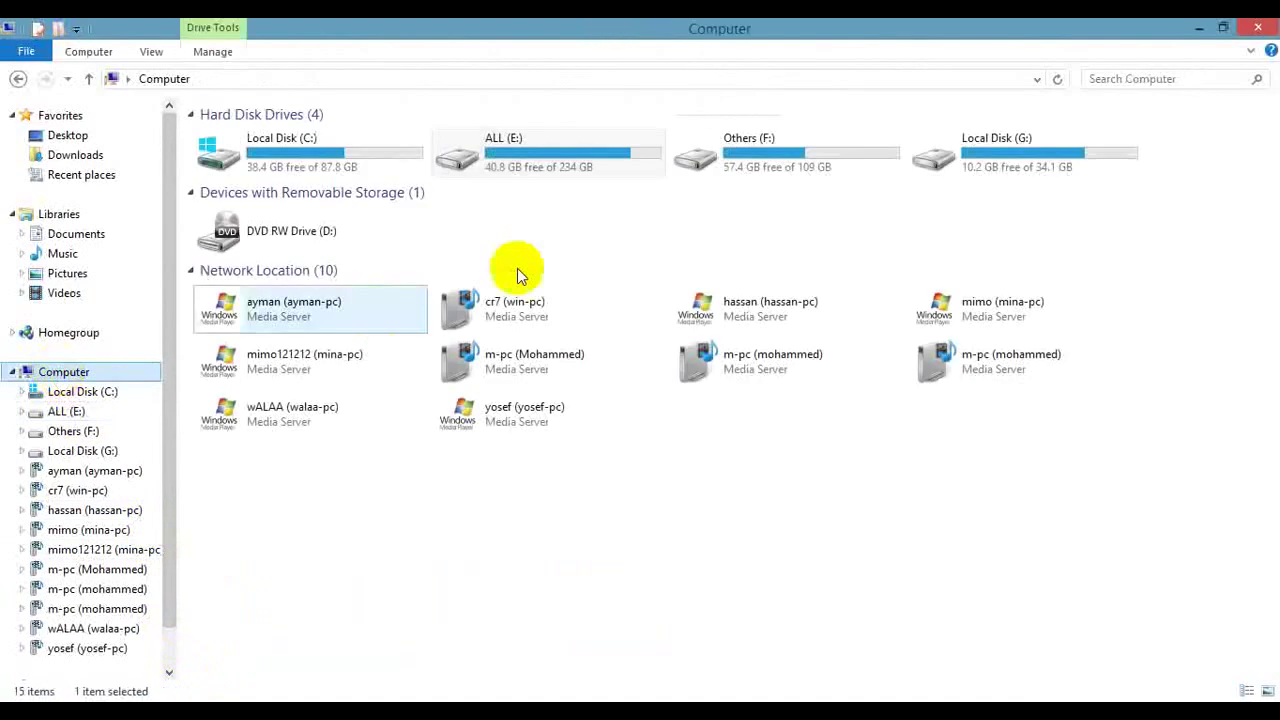
{"action": "double_click", "coordinate": [575, 167]}
{"action": "double_click", "coordinate": [545, 122]}
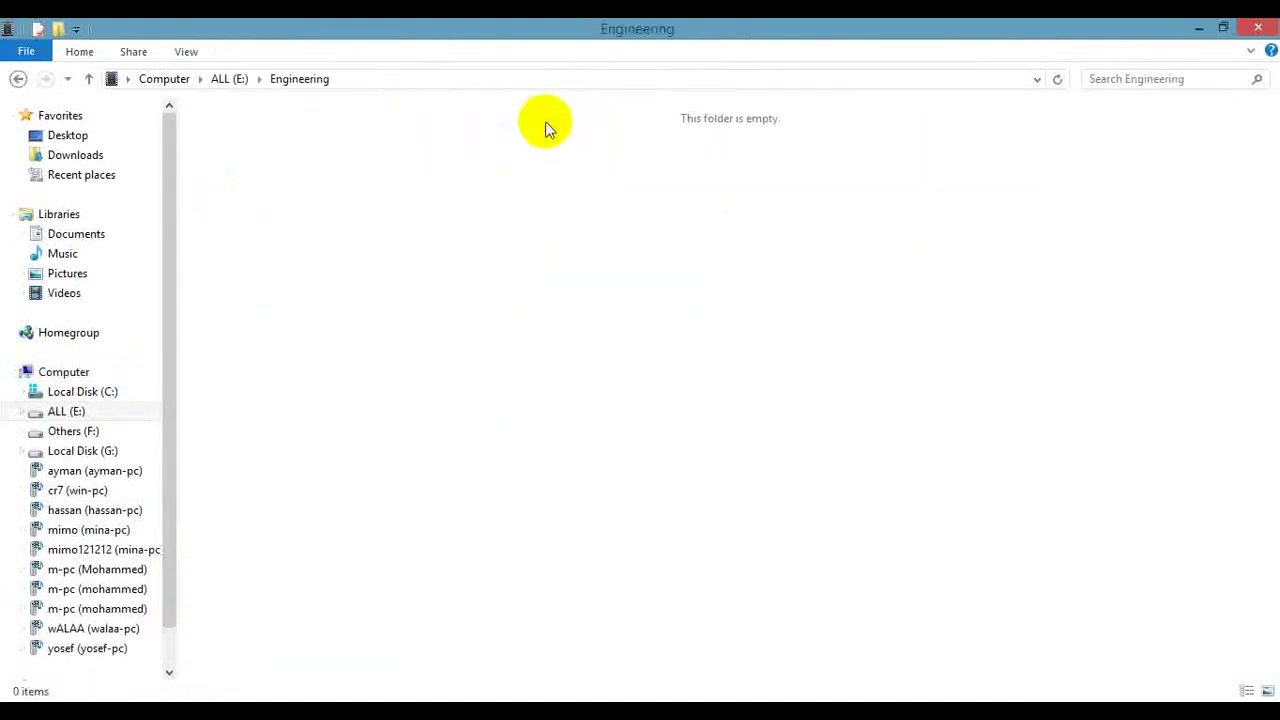
{"action": "double_click", "coordinate": [534, 123]}
{"action": "double_click", "coordinate": [445, 190]}
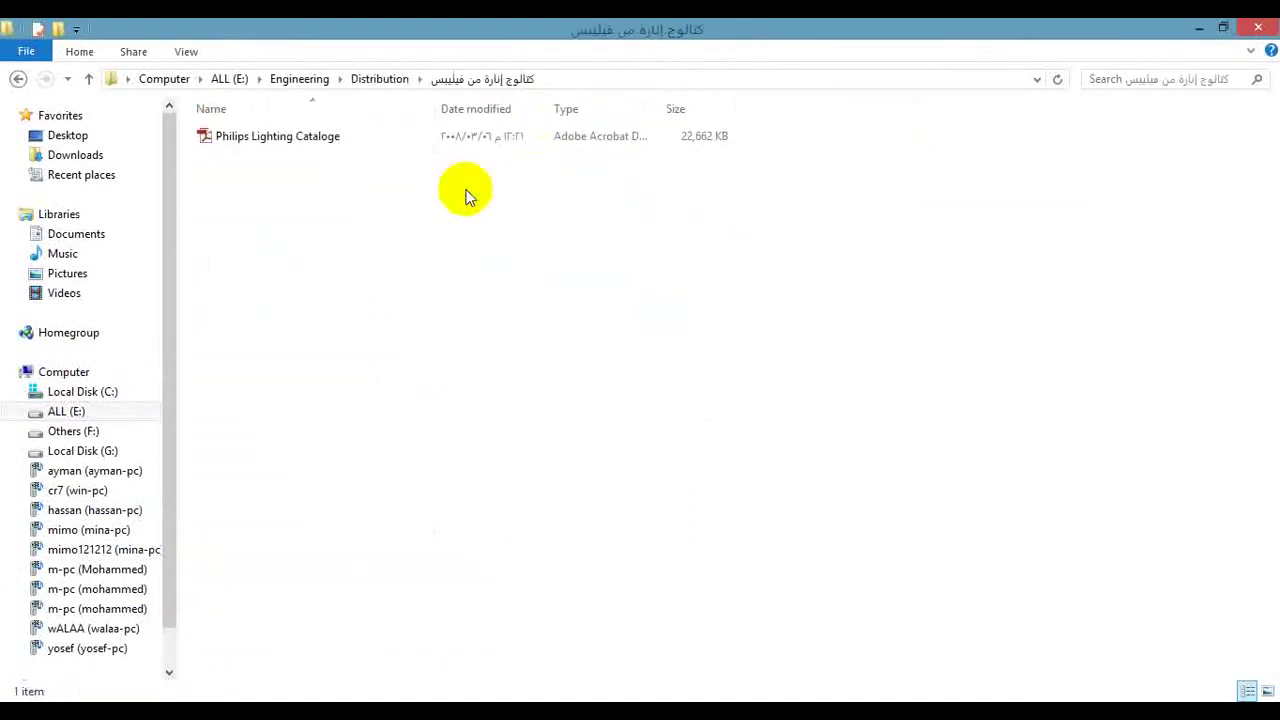
{"action": "left_click", "coordinate": [431, 136]}
{"action": "double_click", "coordinate": [431, 136]}
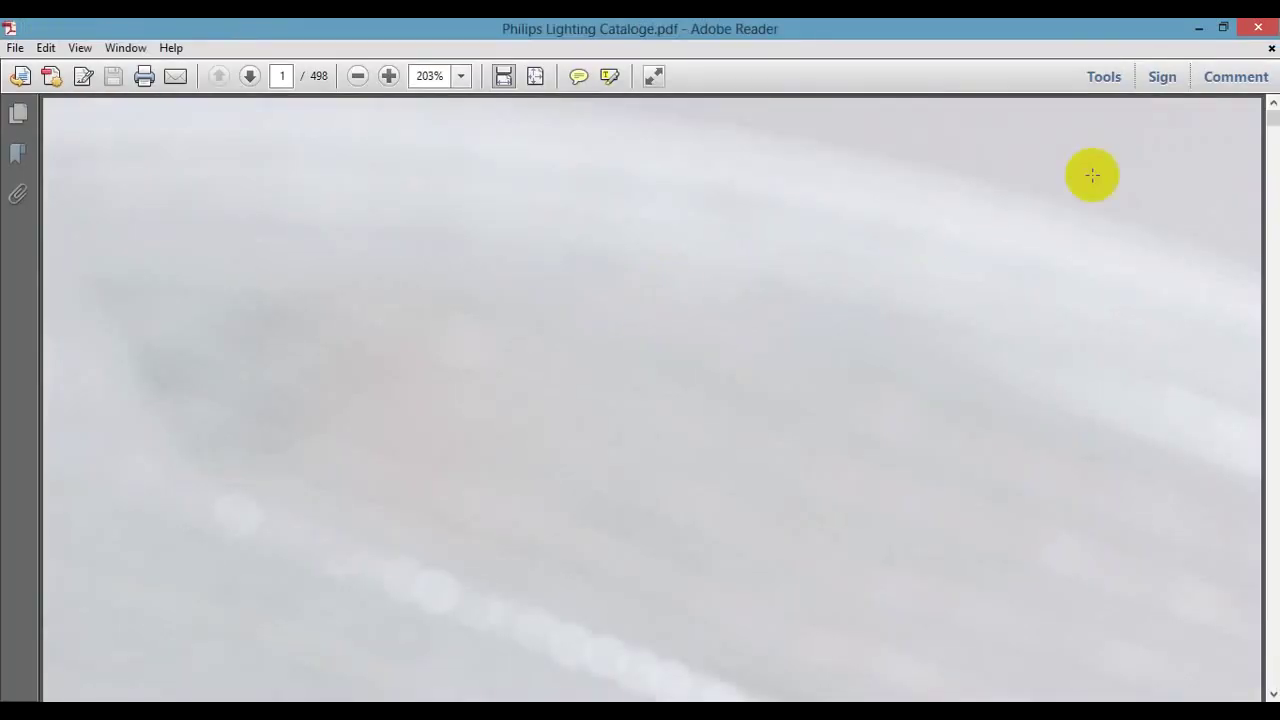
Search the Philips catalogue for the road lighting pages in the outdoor luminaires section.
{"action": "left_click_drag", "start_coordinate": [1268, 112], "coordinate": [1270, 472]}
{"action": "scroll", "coordinate": [1271, 472], "scroll_direction": "down", "scroll_amount": 15}
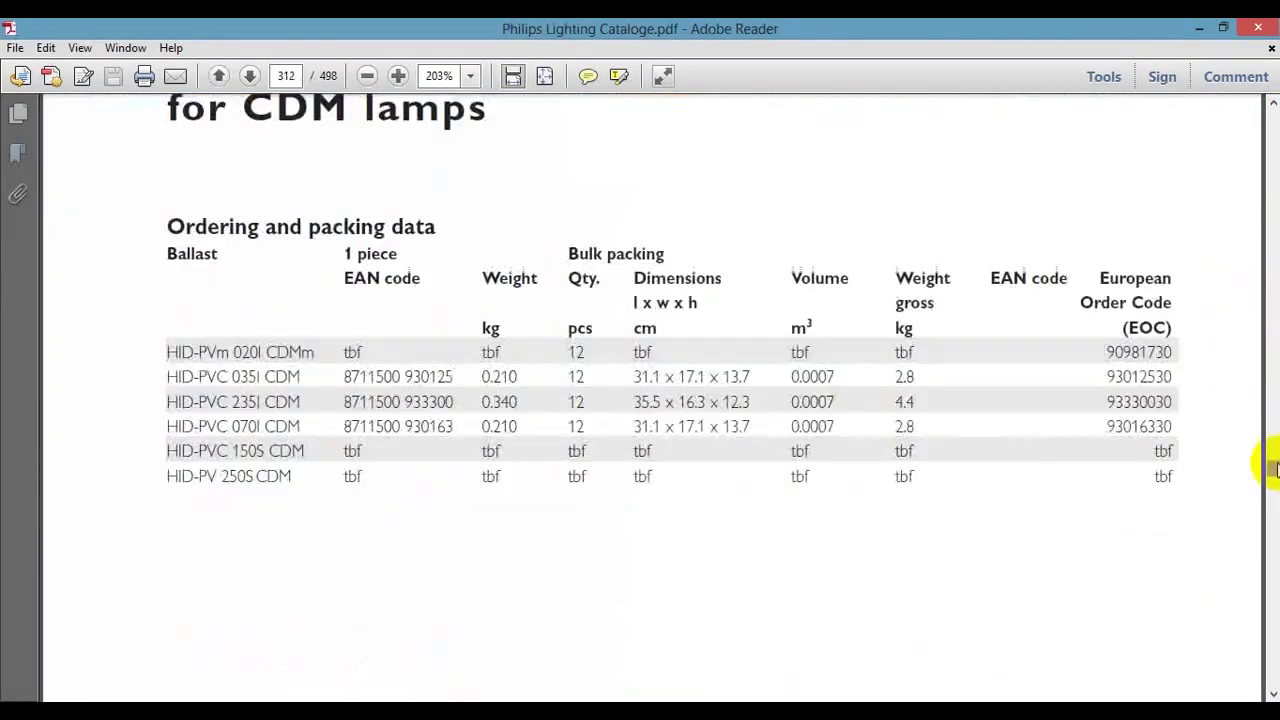
{"action": "scroll", "coordinate": [1213, 347], "scroll_direction": "down", "scroll_amount": 12}
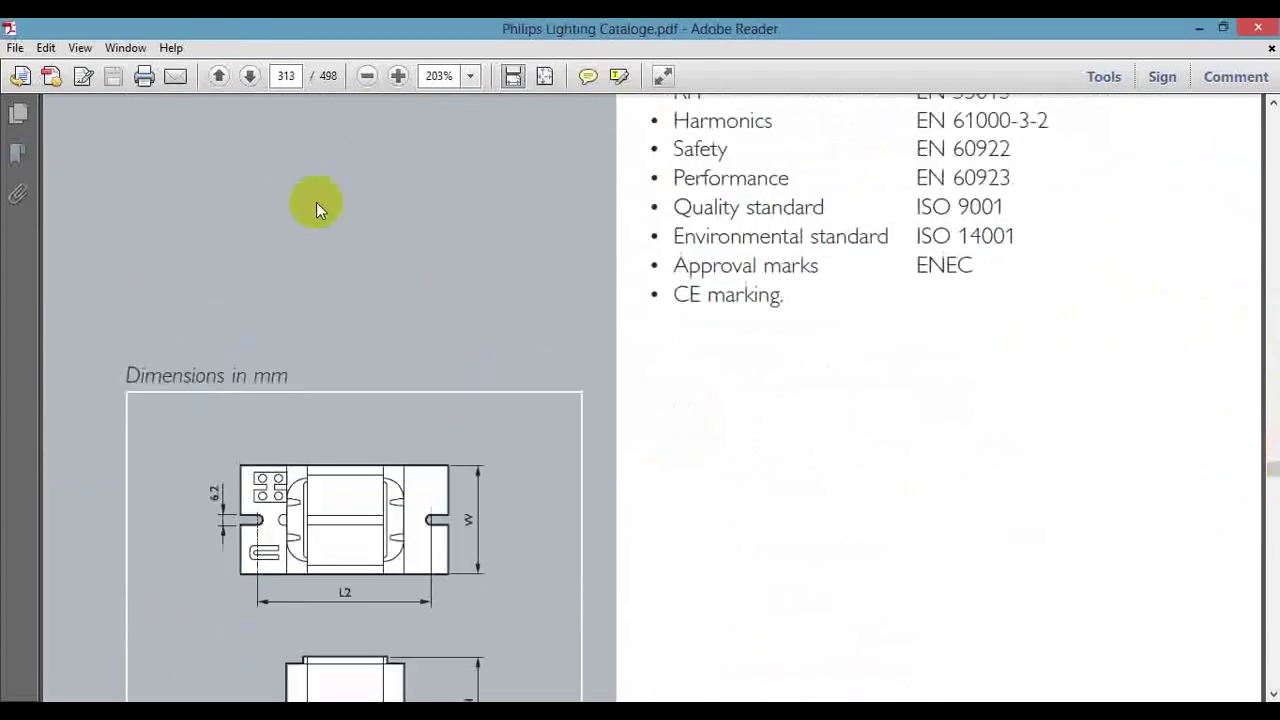
{"action": "scroll", "coordinate": [1275, 510], "scroll_direction": "down", "scroll_amount": 20}
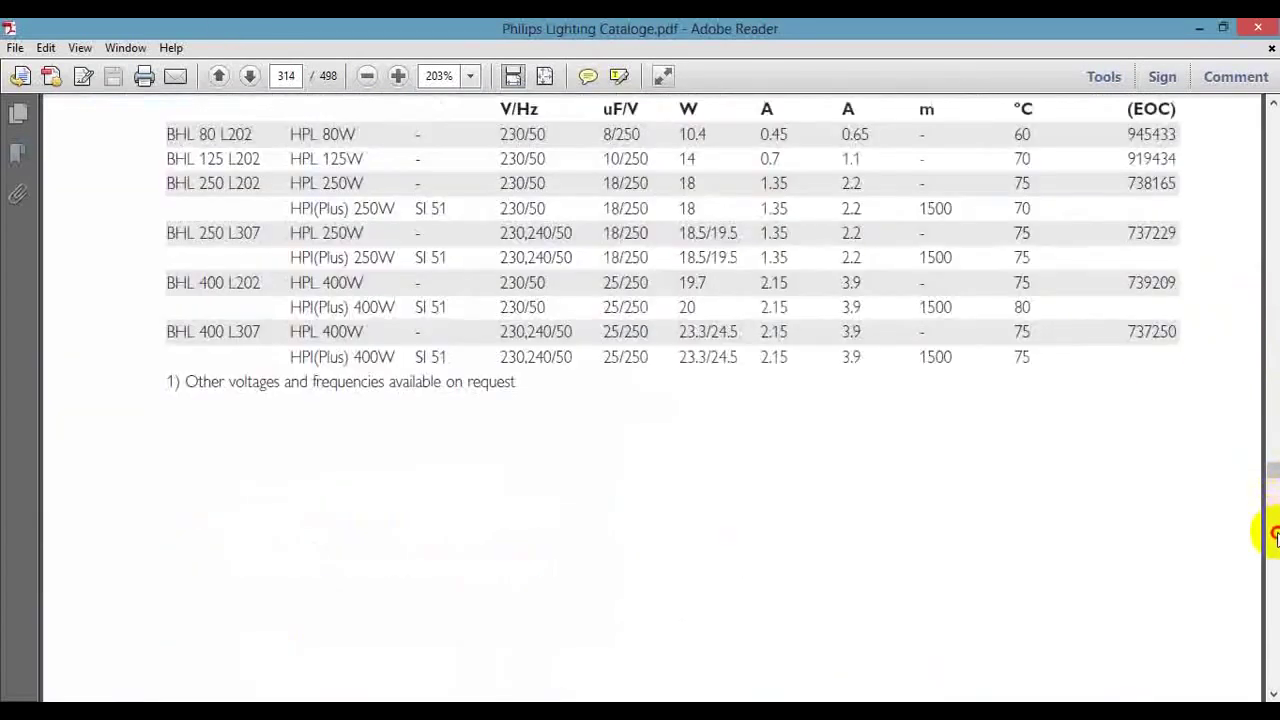
{"action": "scroll", "coordinate": [1275, 540], "scroll_direction": "down", "scroll_amount": 20}
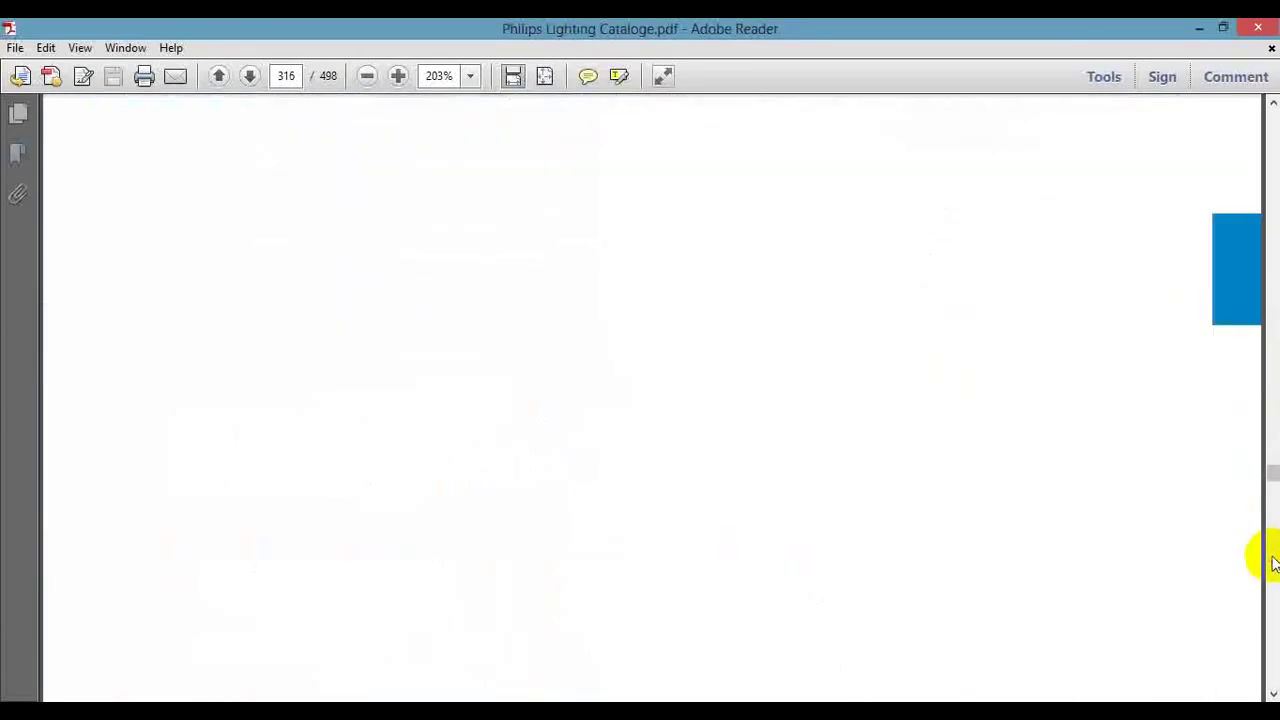
{"action": "scroll", "coordinate": [1273, 565], "scroll_direction": "down", "scroll_amount": 20}
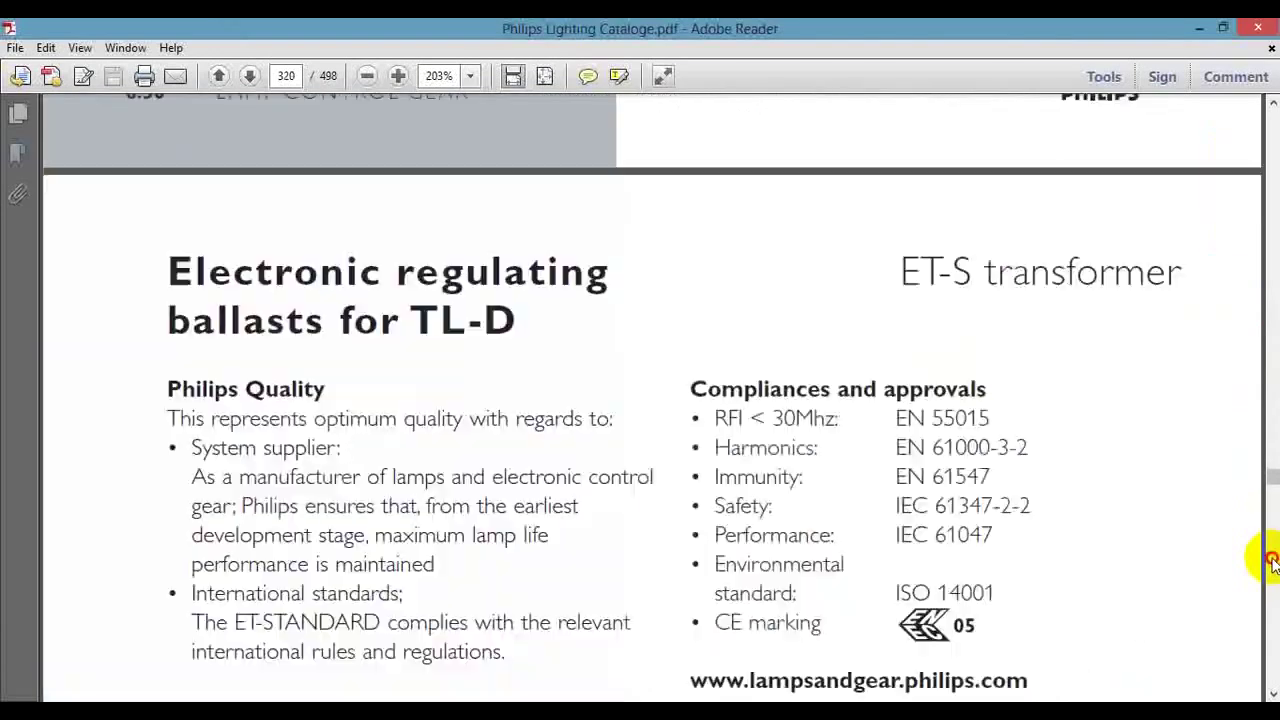
{"action": "scroll", "coordinate": [1270, 582], "scroll_direction": "down", "scroll_amount": 20}
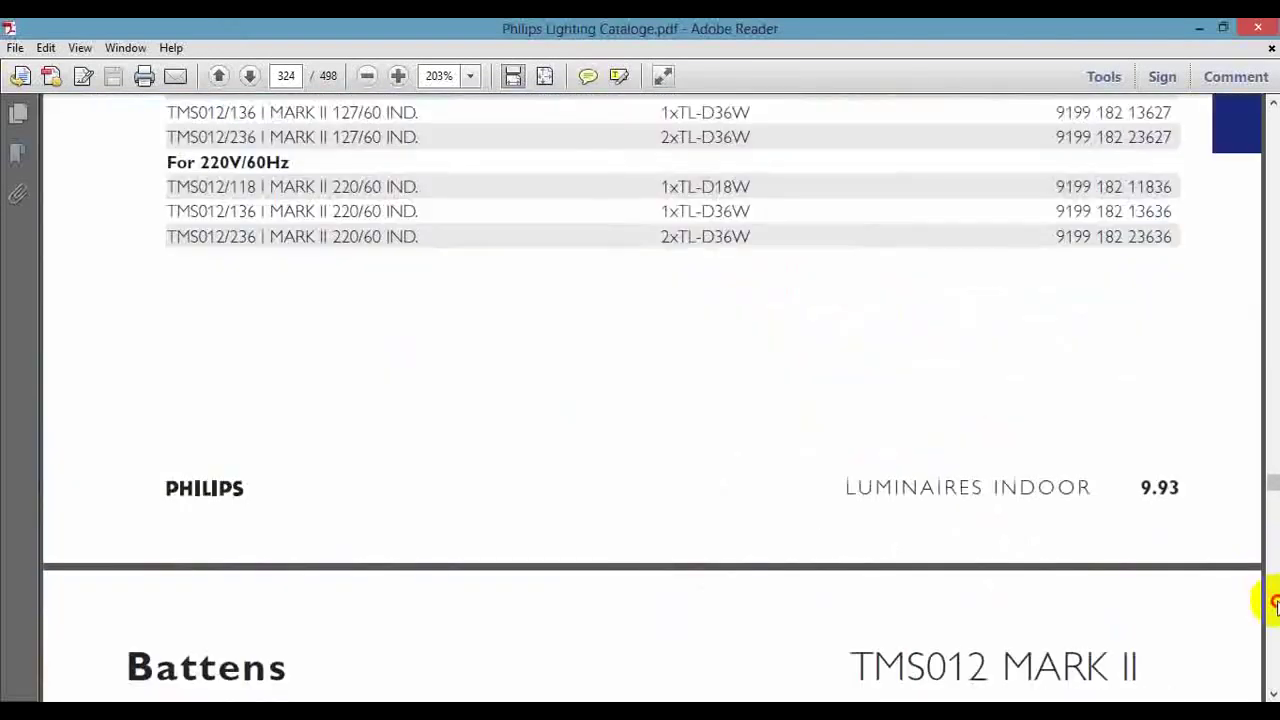
{"action": "scroll", "coordinate": [1274, 603], "scroll_direction": "down", "scroll_amount": 20}
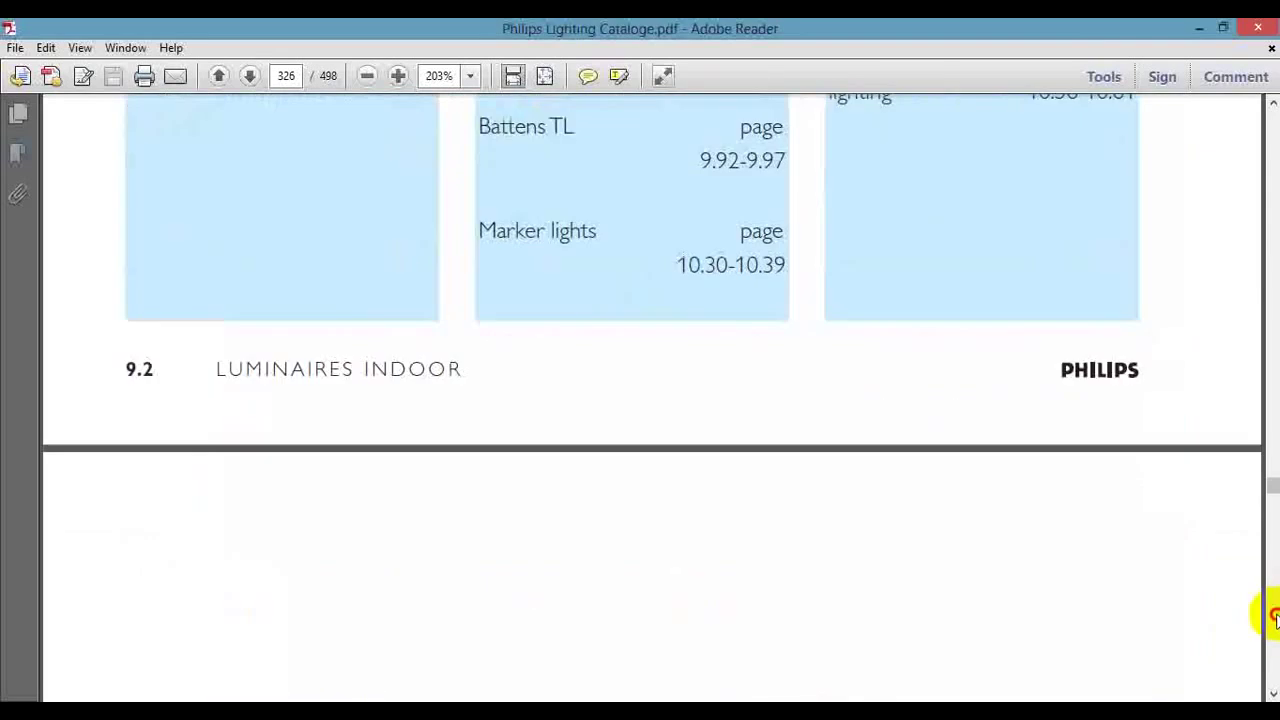
{"action": "scroll", "coordinate": [1272, 615], "scroll_direction": "down", "scroll_amount": 20}
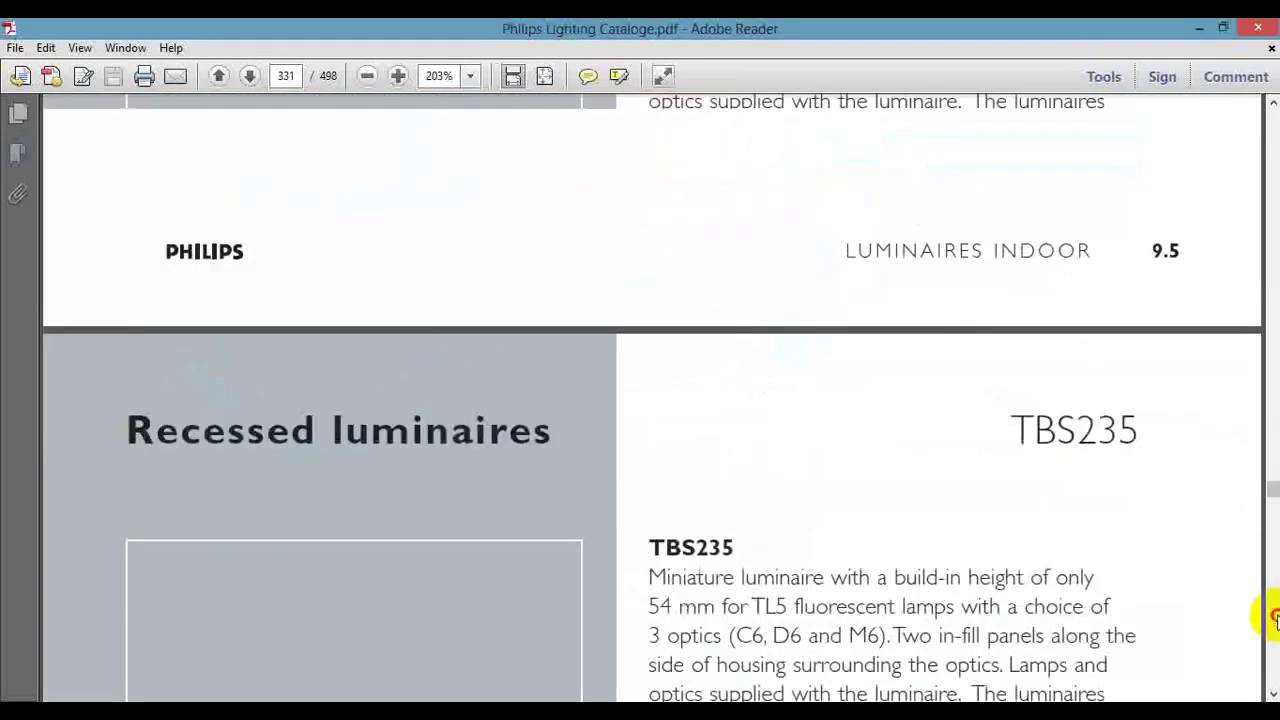
{"action": "scroll", "coordinate": [1272, 615], "scroll_direction": "down", "scroll_amount": 8}
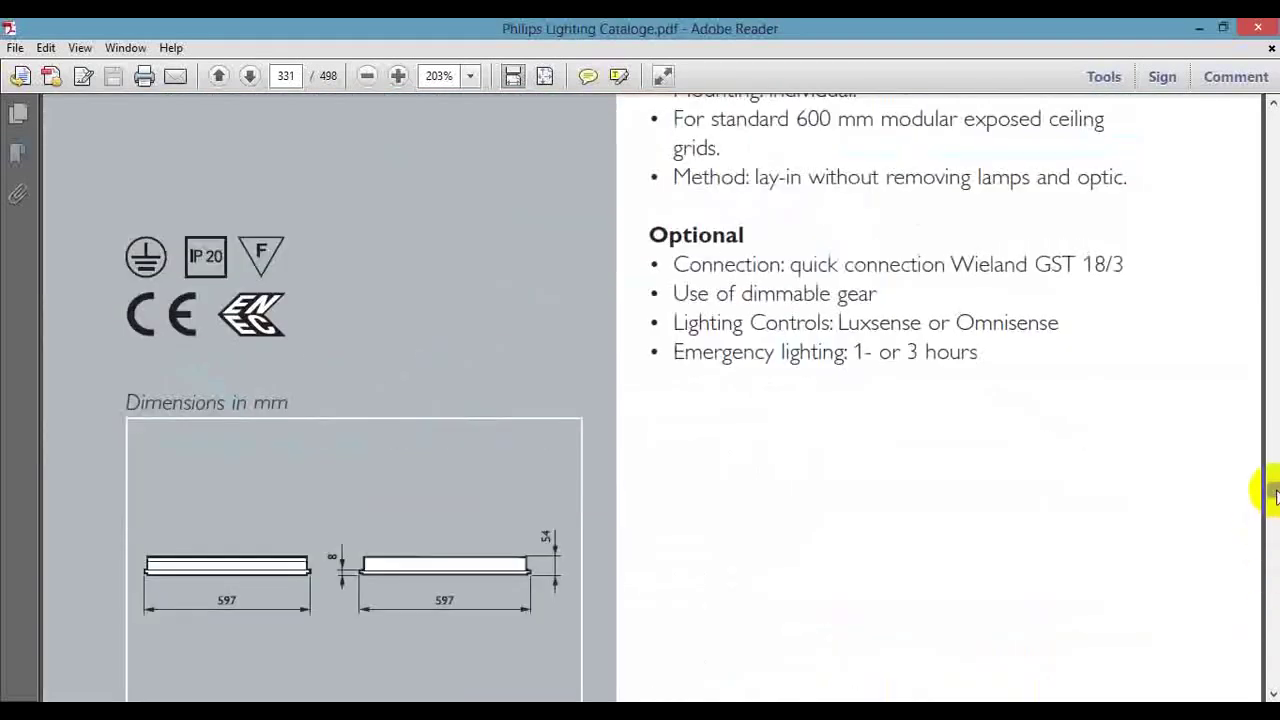
{"action": "left_click_drag", "start_coordinate": [1274, 497], "coordinate": [1272, 568]}
{"action": "left_click", "coordinate": [1271, 568]}
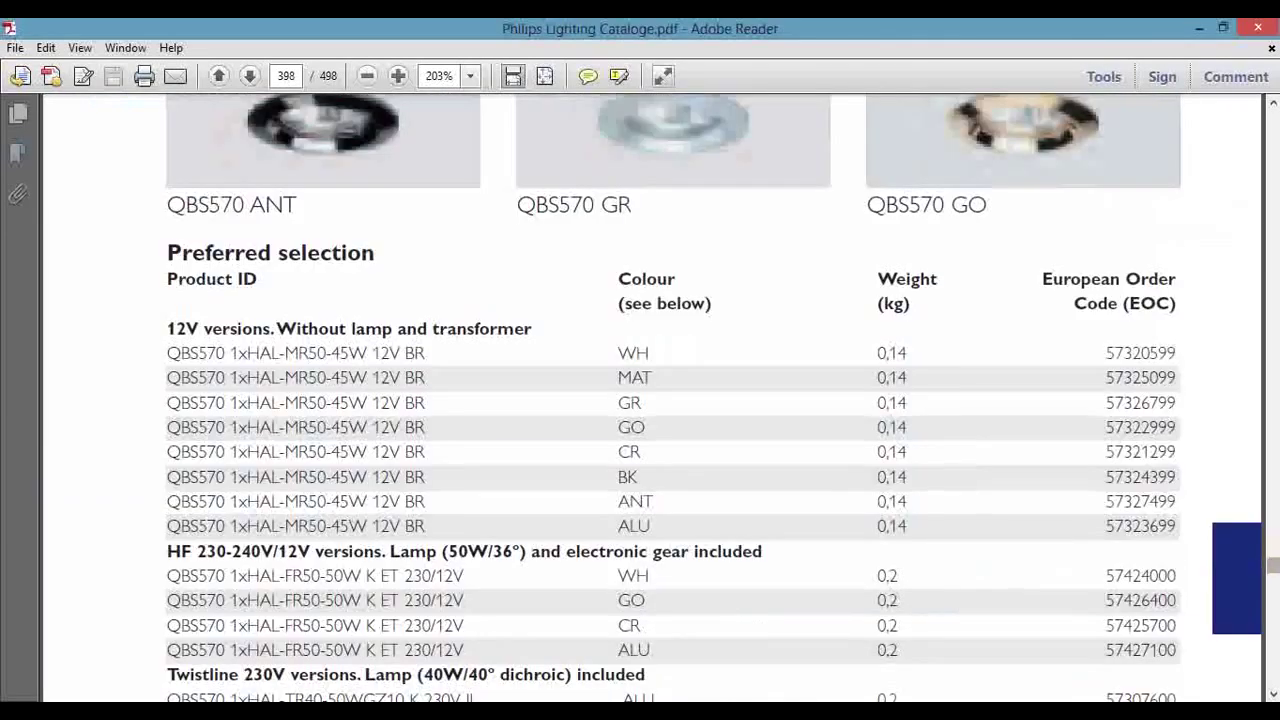
{"action": "scroll", "coordinate": [1208, 634], "scroll_direction": "down", "scroll_amount": 5}
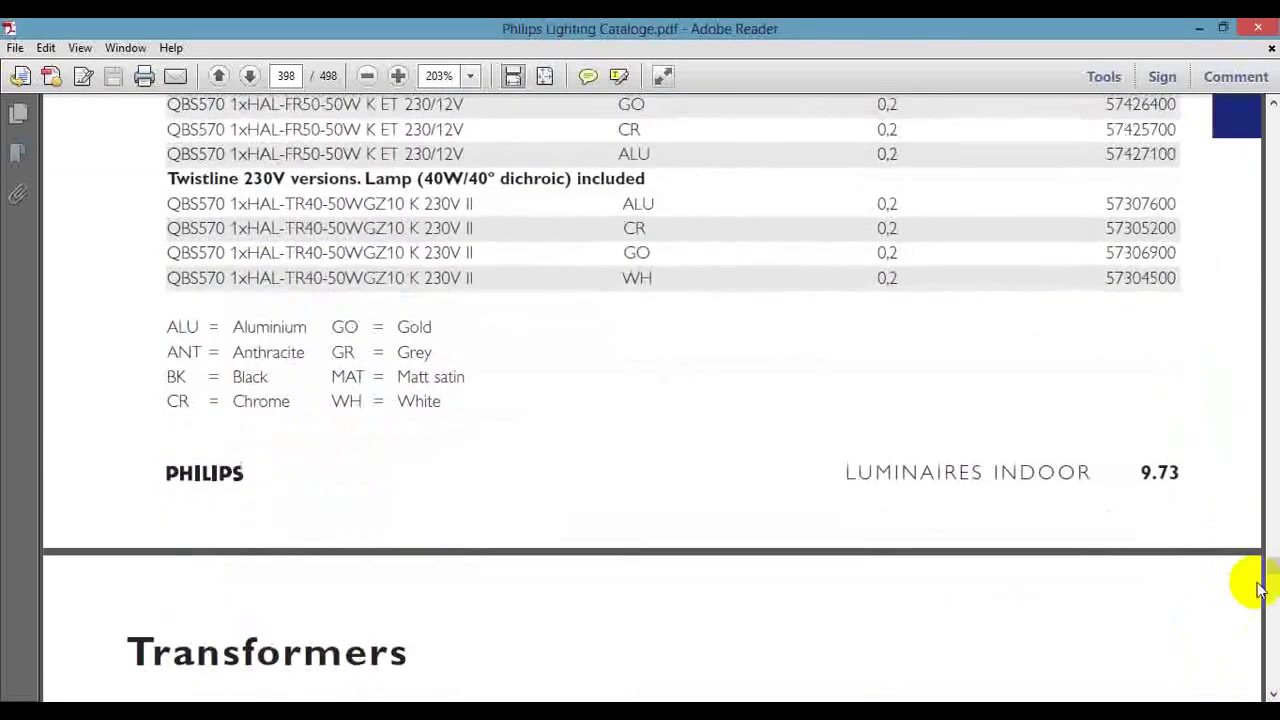
{"action": "left_click_drag", "start_coordinate": [1272, 568], "coordinate": [1269, 611]}
{"action": "scroll", "coordinate": [1022, 555], "scroll_direction": "down", "scroll_amount": 3}
{"action": "scroll", "coordinate": [1022, 555], "scroll_direction": "down", "scroll_amount": 3}
{"action": "scroll", "coordinate": [376, 325], "scroll_direction": "up", "scroll_amount": 10}
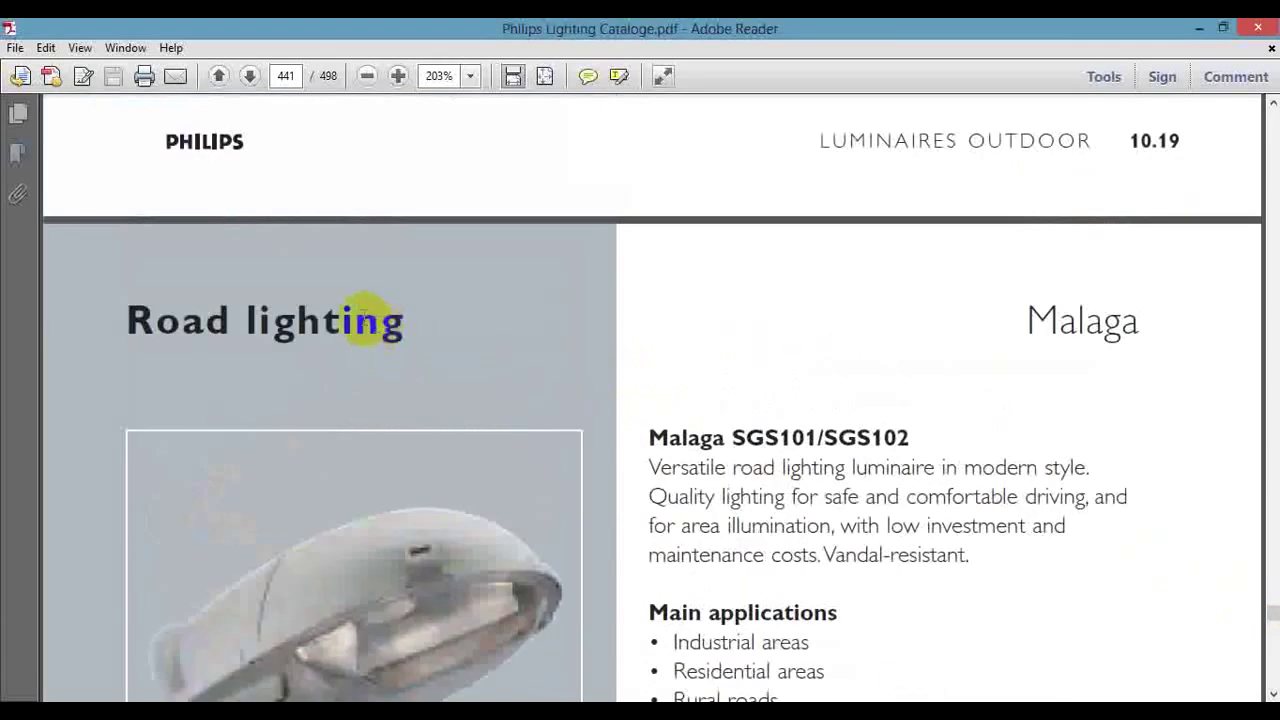
Examine the features and installation notes of the Selenium SGP340 road luminaire.
{"action": "scroll", "coordinate": [594, 371], "scroll_direction": "up", "scroll_amount": 15}
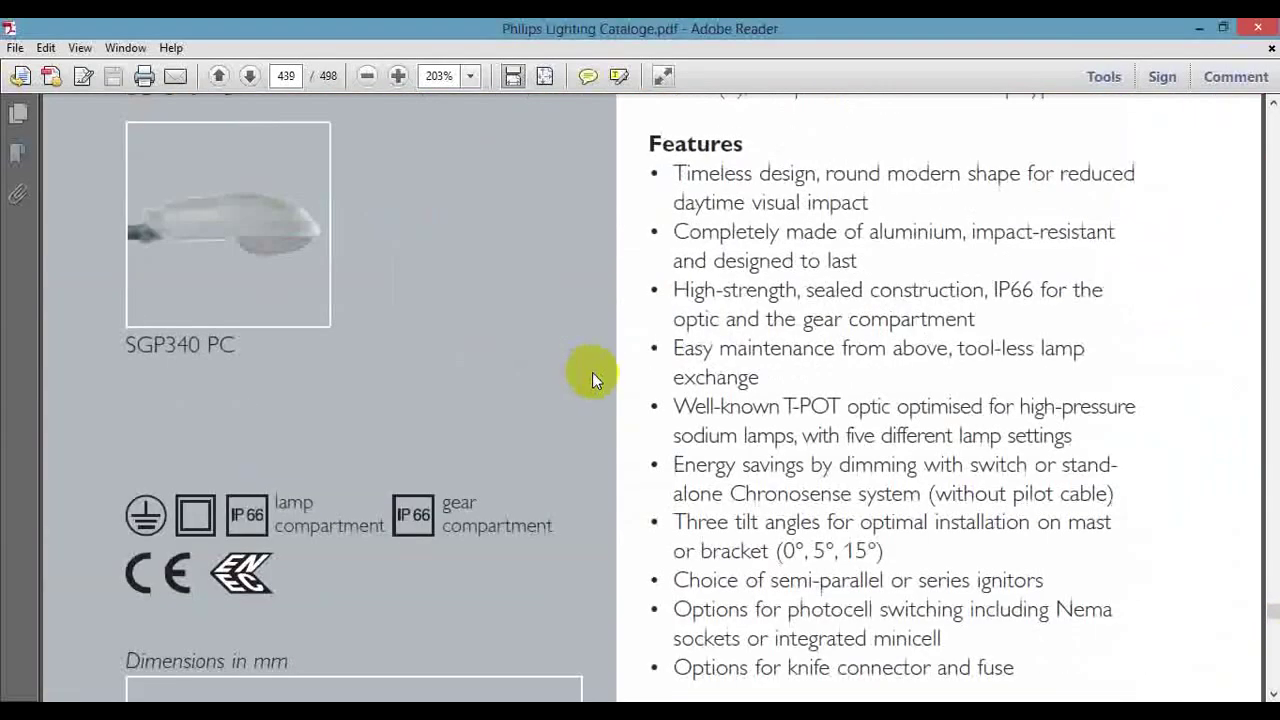
{"action": "scroll", "coordinate": [592, 372], "scroll_direction": "down", "scroll_amount": 10}
{"action": "scroll", "coordinate": [593, 371], "scroll_direction": "up", "scroll_amount": 1}
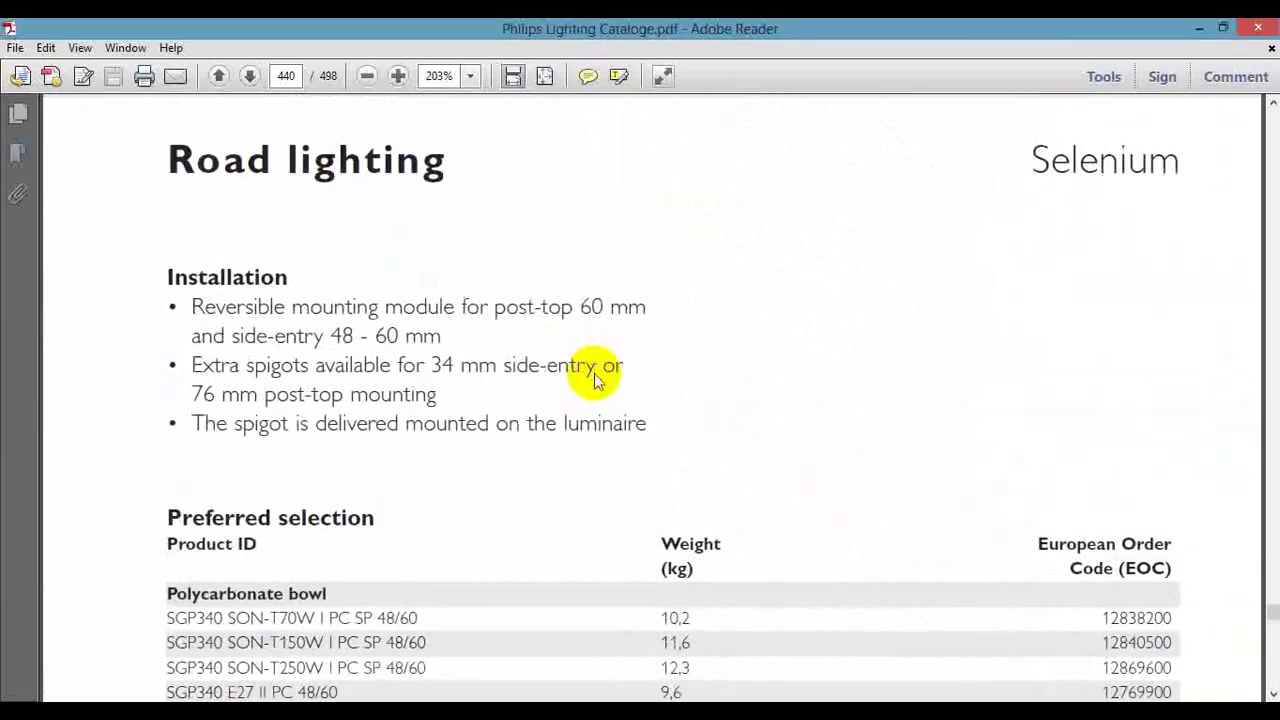
Examine the Malaga SGS101/SGS102 road luminaire's main applications and suitable lamp types.
{"action": "scroll", "coordinate": [593, 368], "scroll_direction": "down", "scroll_amount": 10}
{"action": "scroll", "coordinate": [593, 364], "scroll_direction": "down", "scroll_amount": 5}
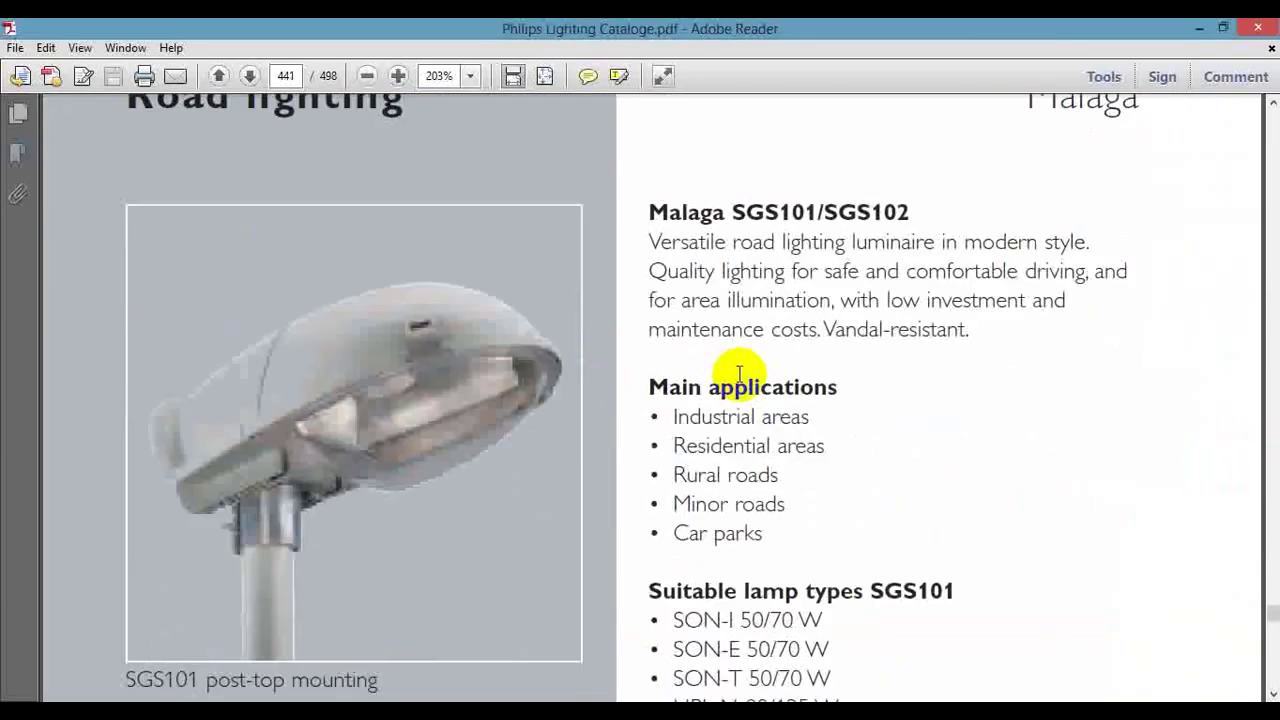
{"action": "scroll", "coordinate": [700, 225], "scroll_direction": "up", "scroll_amount": 2}
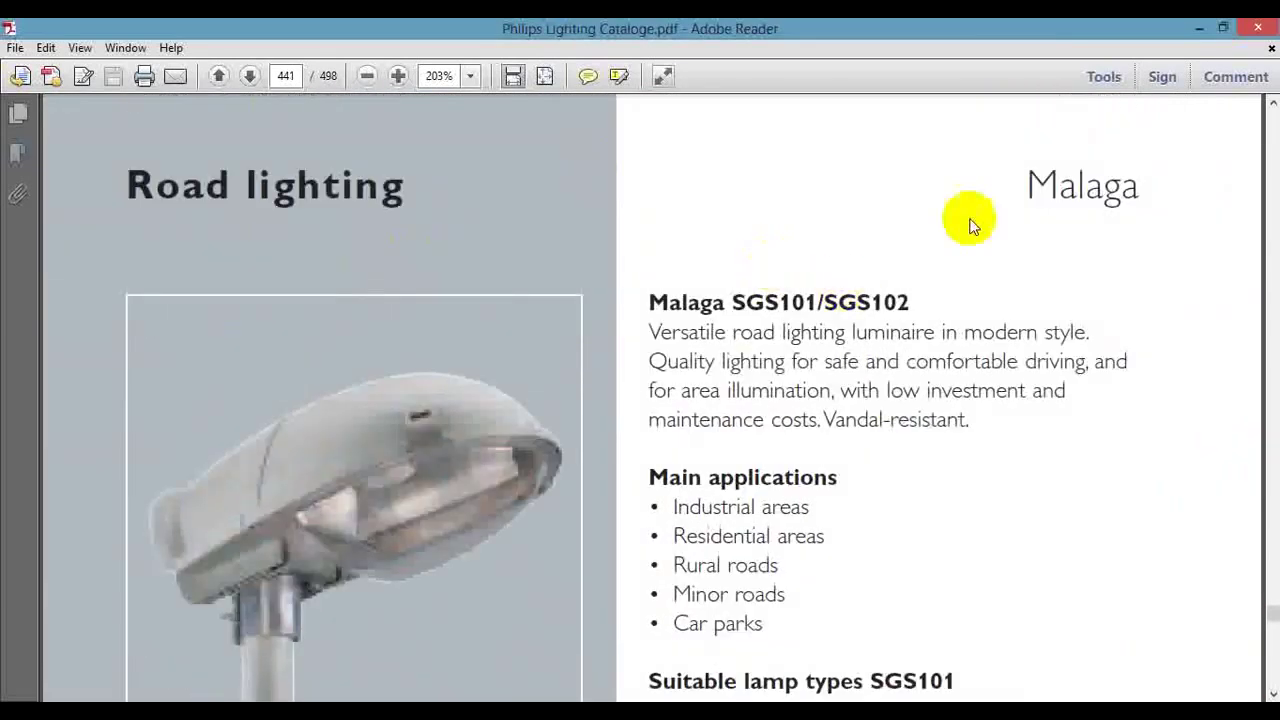
{"action": "double_click", "coordinate": [1078, 190]}
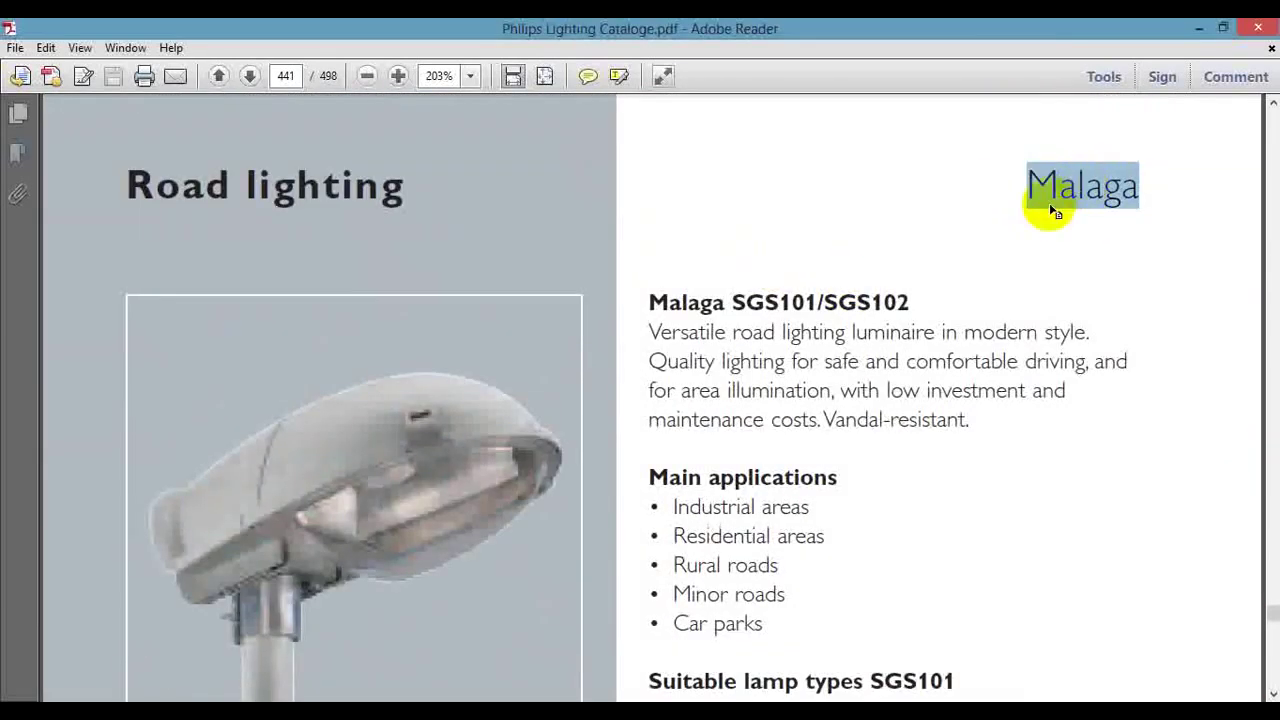
{"action": "double_click", "coordinate": [762, 300]}
{"action": "scroll", "coordinate": [812, 330], "scroll_direction": "down", "scroll_amount": 2}
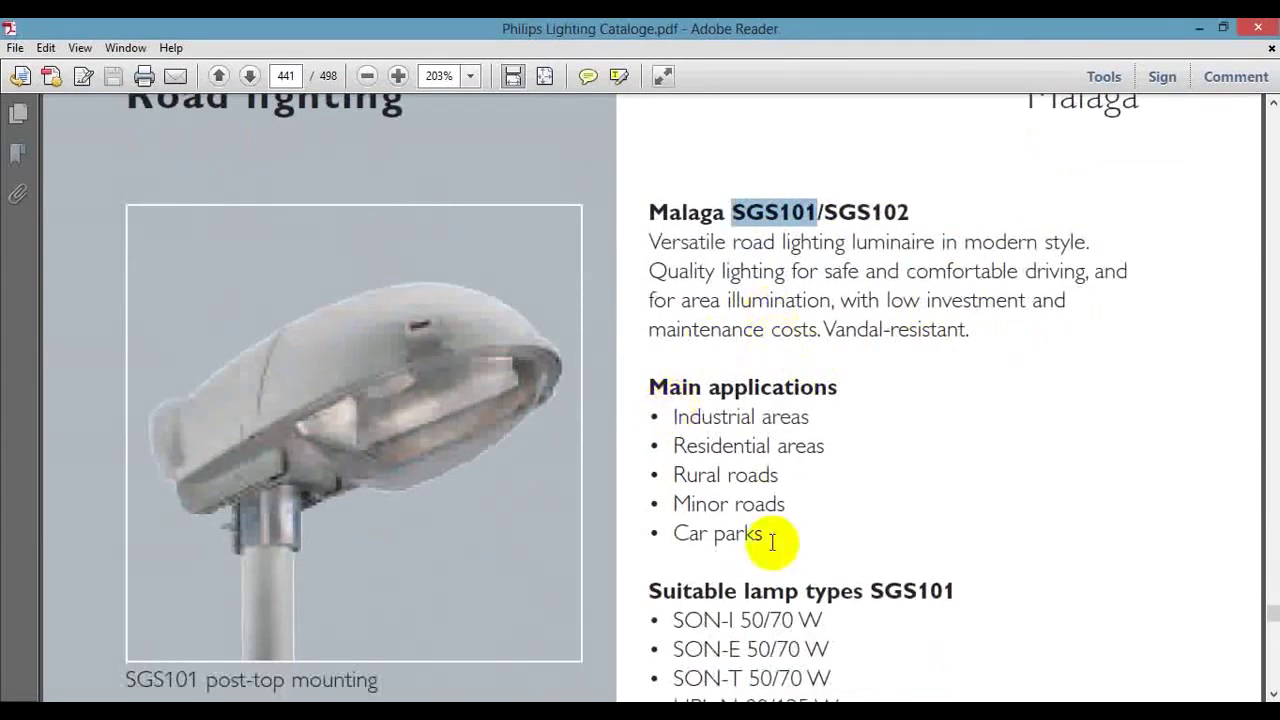
{"action": "left_click", "coordinate": [745, 412]}
{"action": "double_click", "coordinate": [745, 414]}
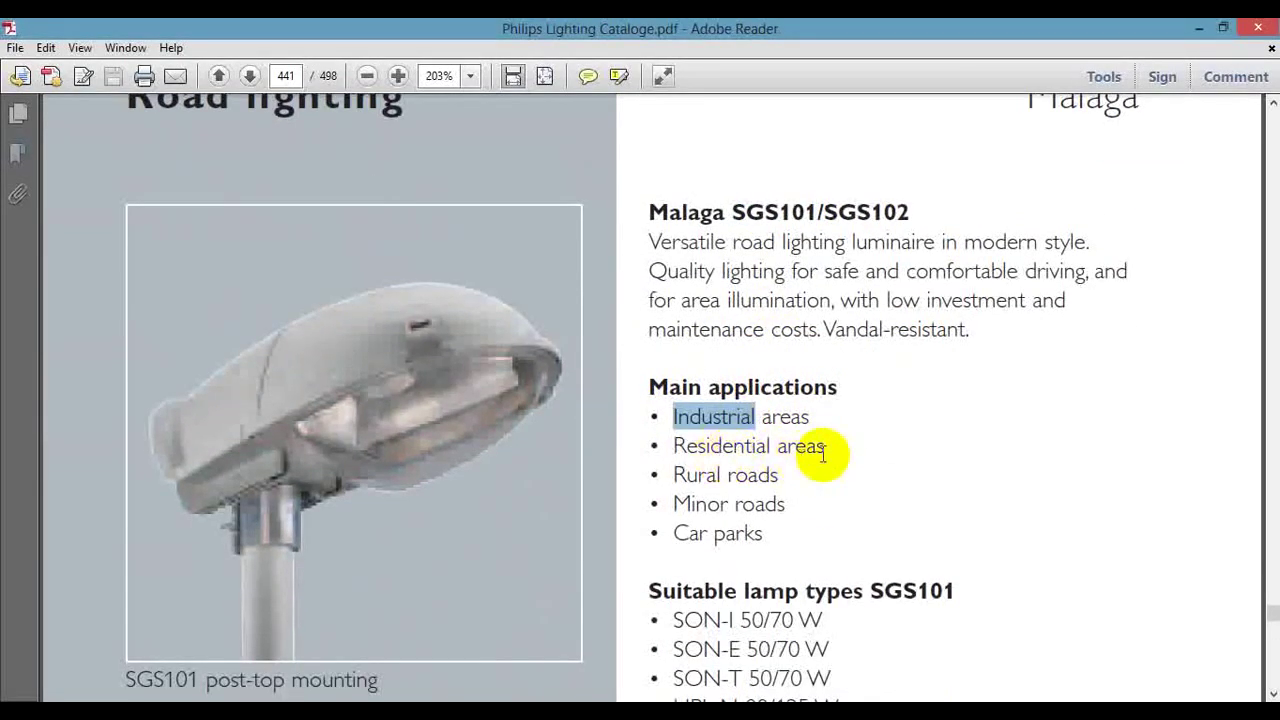
{"action": "scroll", "coordinate": [680, 405], "scroll_direction": "down", "scroll_amount": 4}
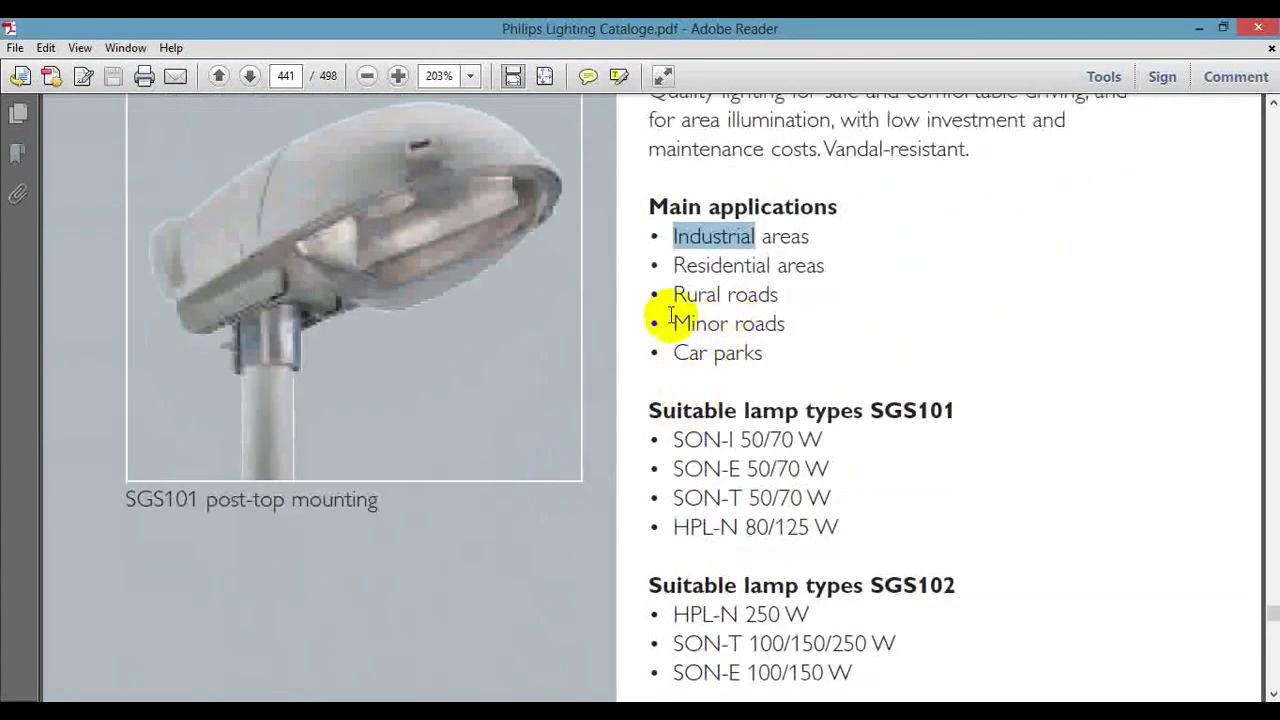
Examine the FGS104/FGS105 road luminaire's main applications and suitable lamp types.
{"action": "scroll", "coordinate": [706, 338], "scroll_direction": "down", "scroll_amount": 20}
{"action": "scroll", "coordinate": [710, 333], "scroll_direction": "down", "scroll_amount": 20}
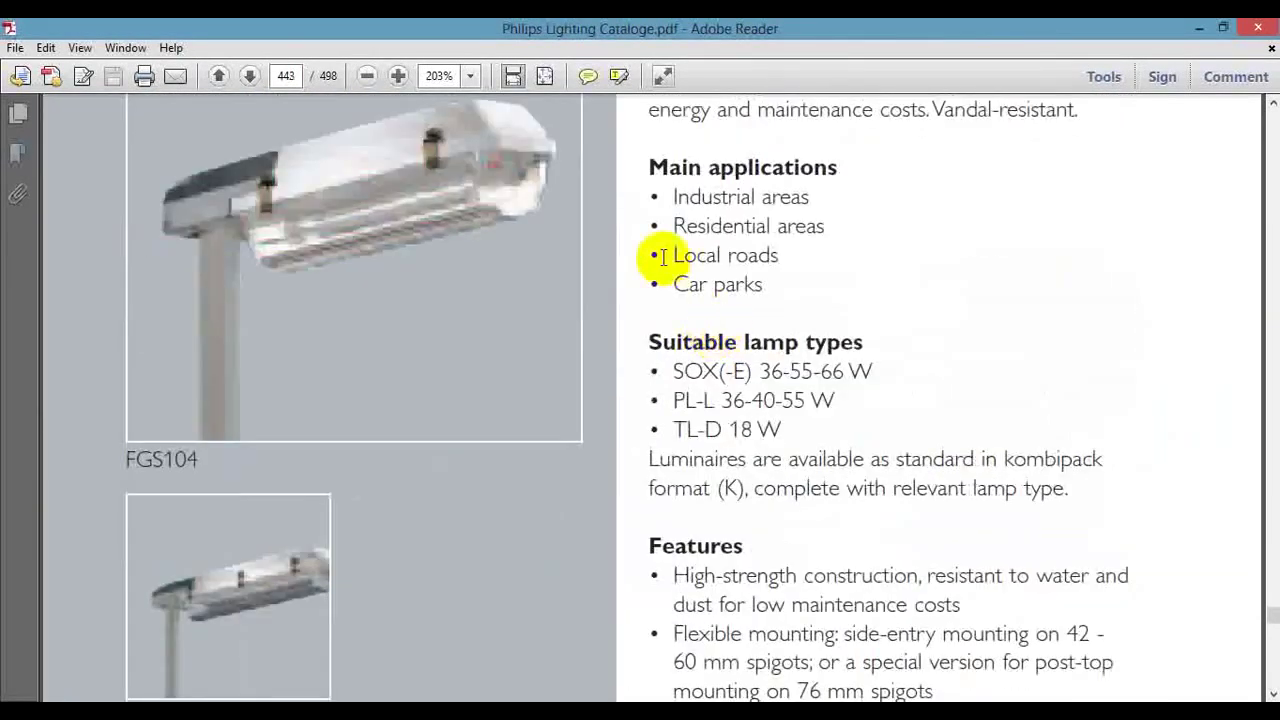
{"action": "scroll", "coordinate": [491, 200], "scroll_direction": "up", "scroll_amount": 3}
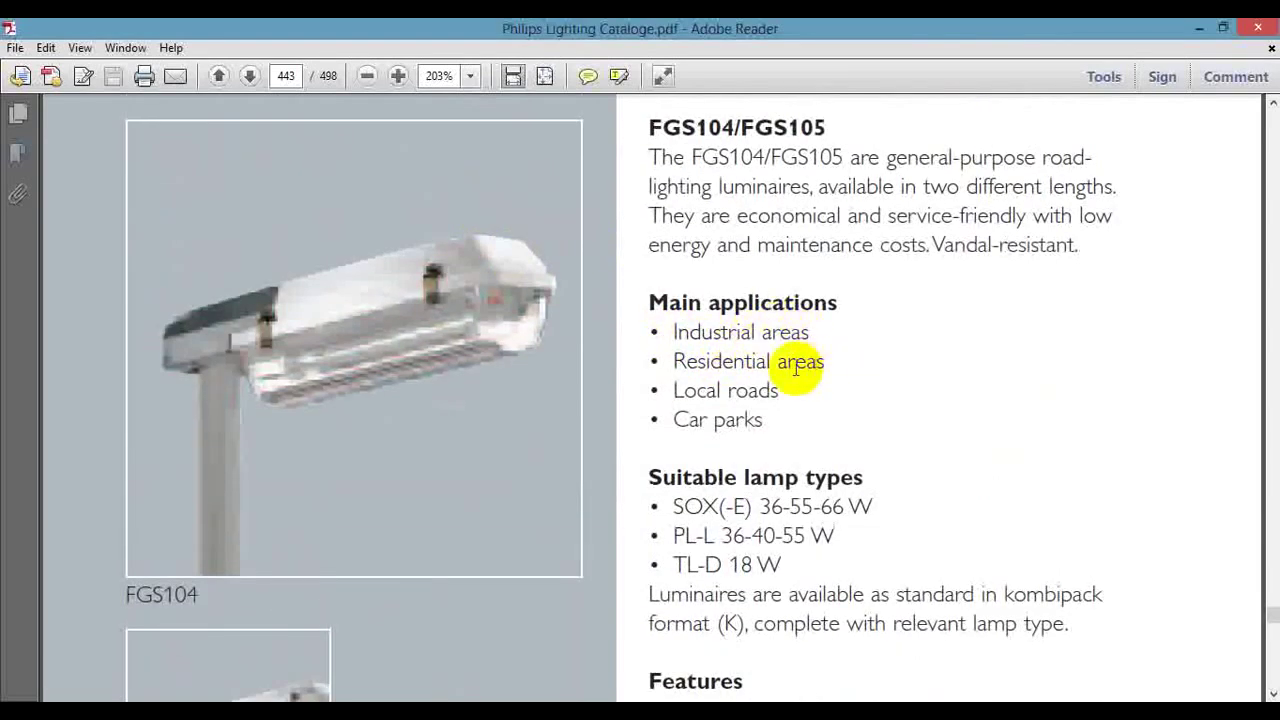
Return to the Selenium SGP340 page and review its description, main applications and suitable lamp types.
{"action": "scroll", "coordinate": [783, 430], "scroll_direction": "up", "scroll_amount": 15}
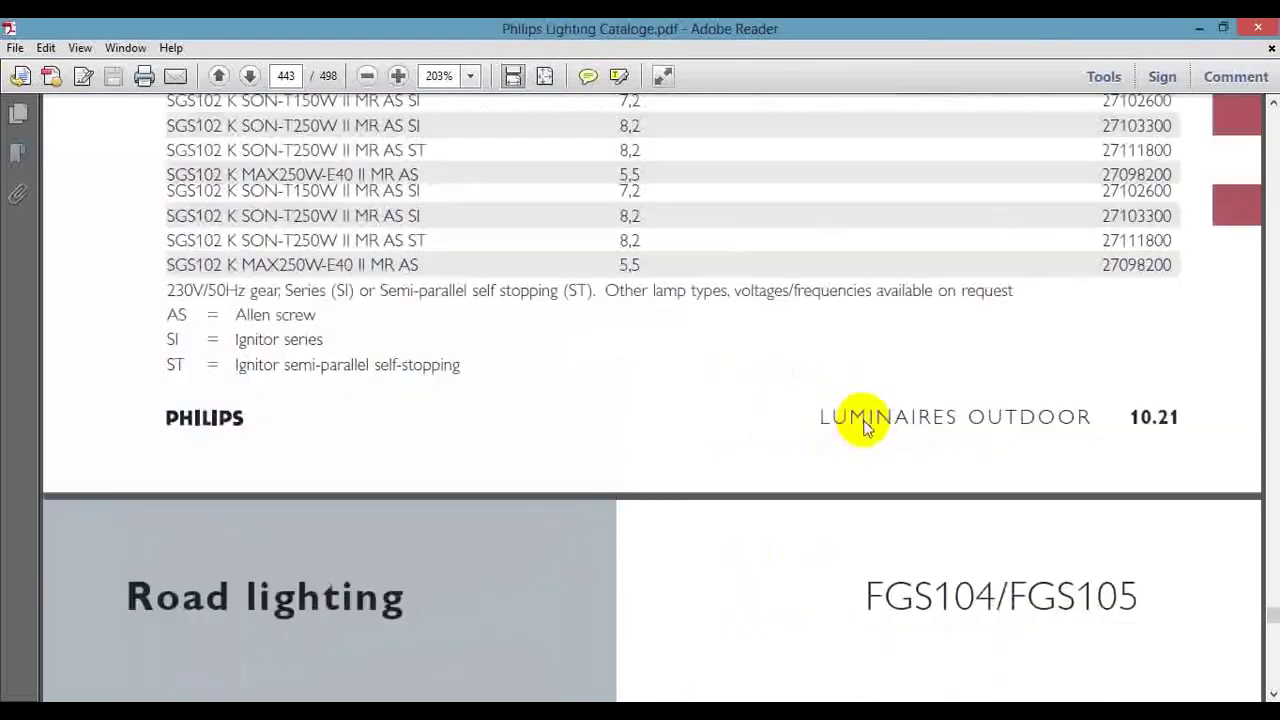
{"action": "scroll", "coordinate": [562, 285], "scroll_direction": "up", "scroll_amount": 20}
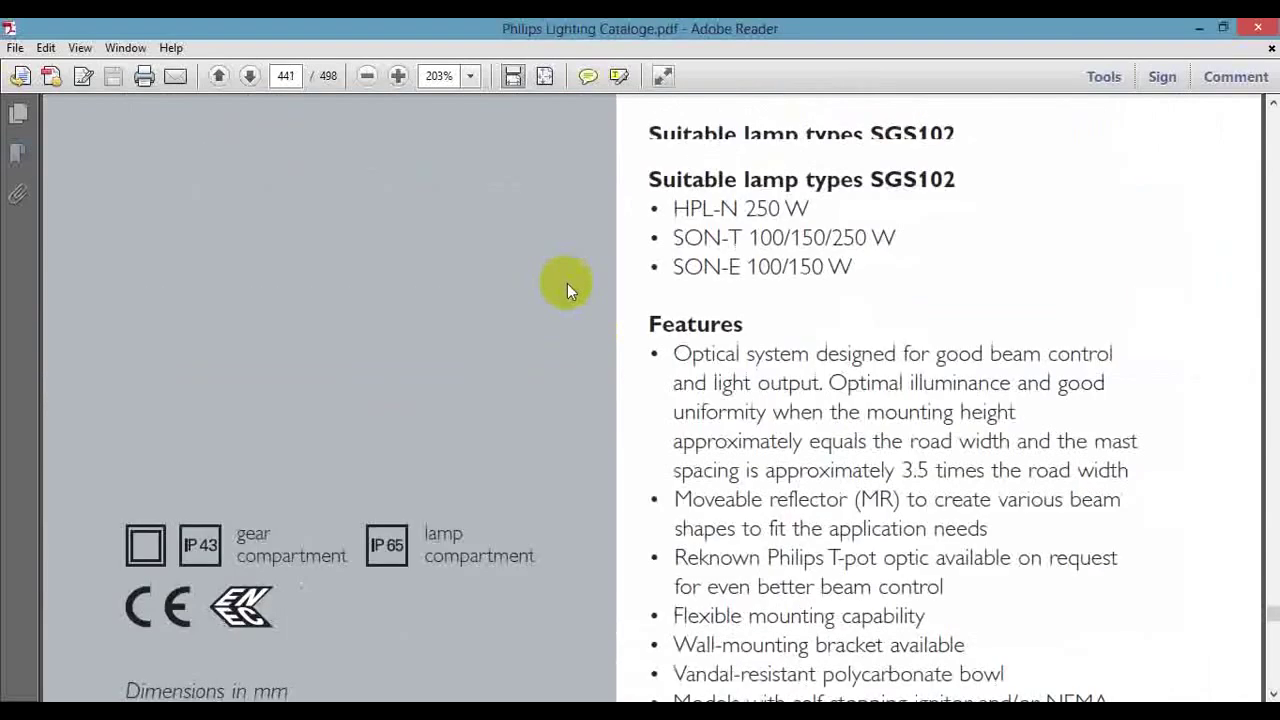
{"action": "scroll", "coordinate": [567, 285], "scroll_direction": "up", "scroll_amount": 20}
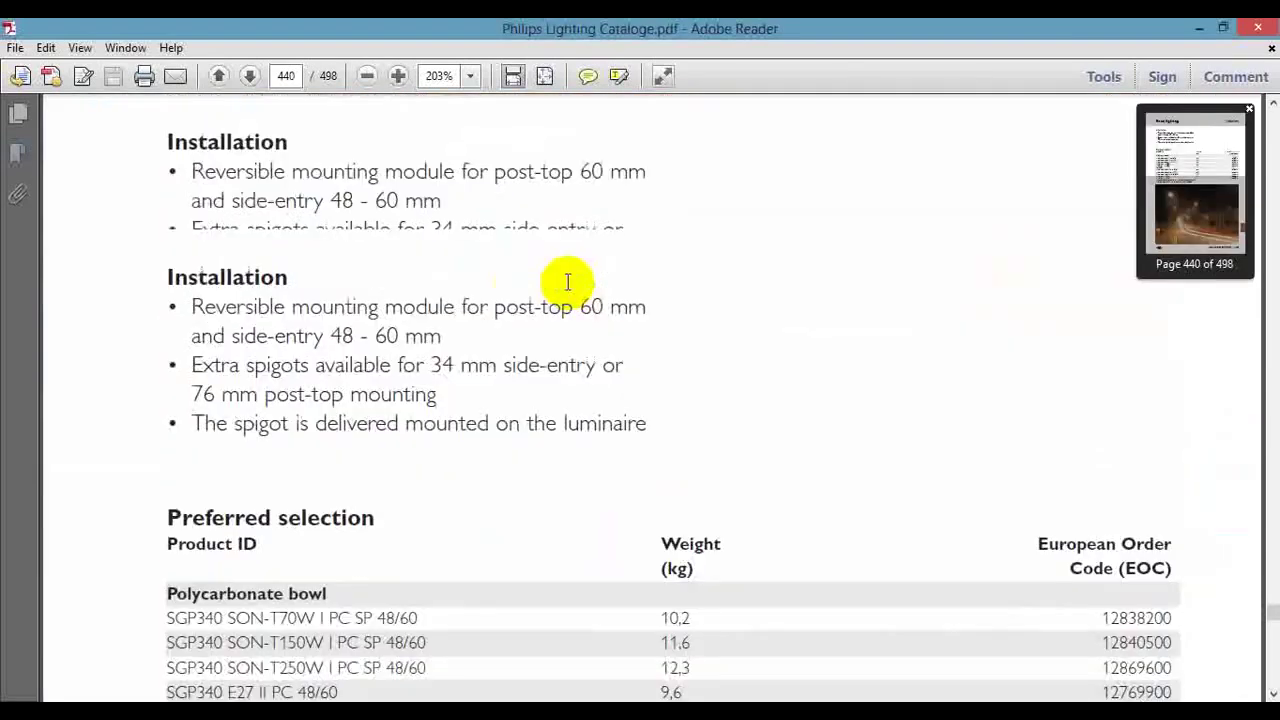
{"action": "scroll", "coordinate": [568, 283], "scroll_direction": "up", "scroll_amount": 10}
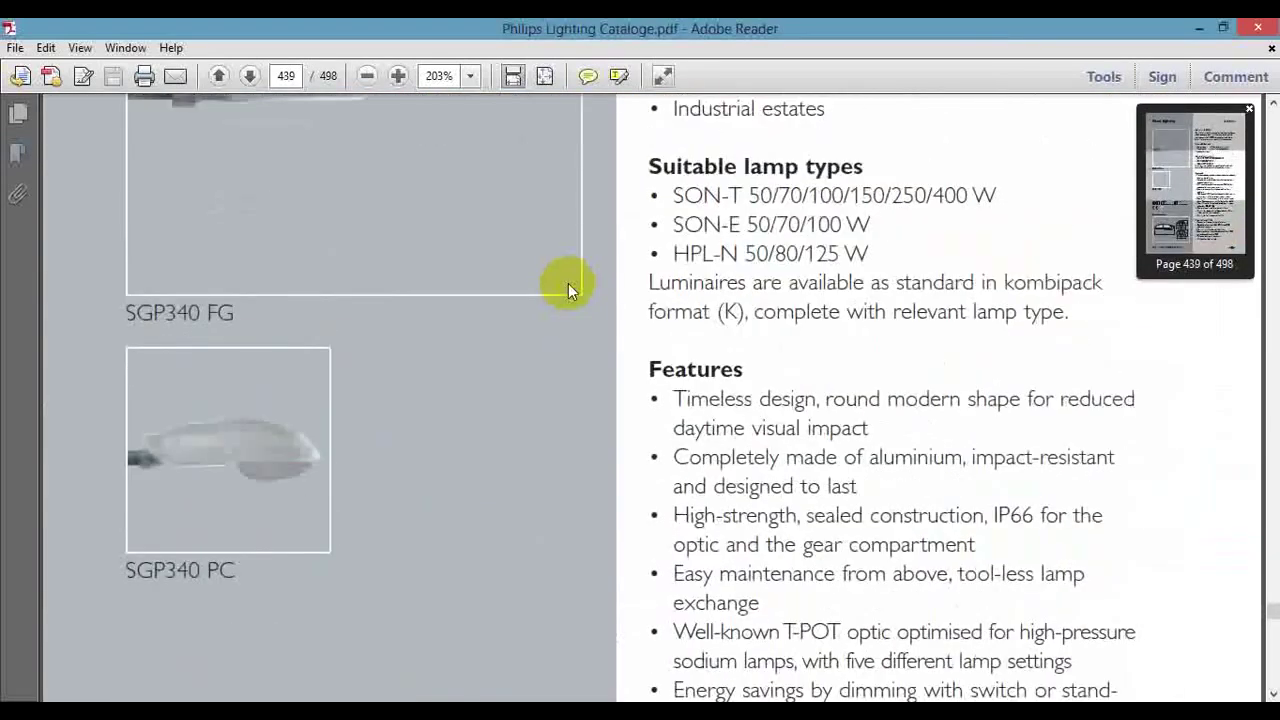
{"action": "scroll", "coordinate": [751, 320], "scroll_direction": "up", "scroll_amount": 1}
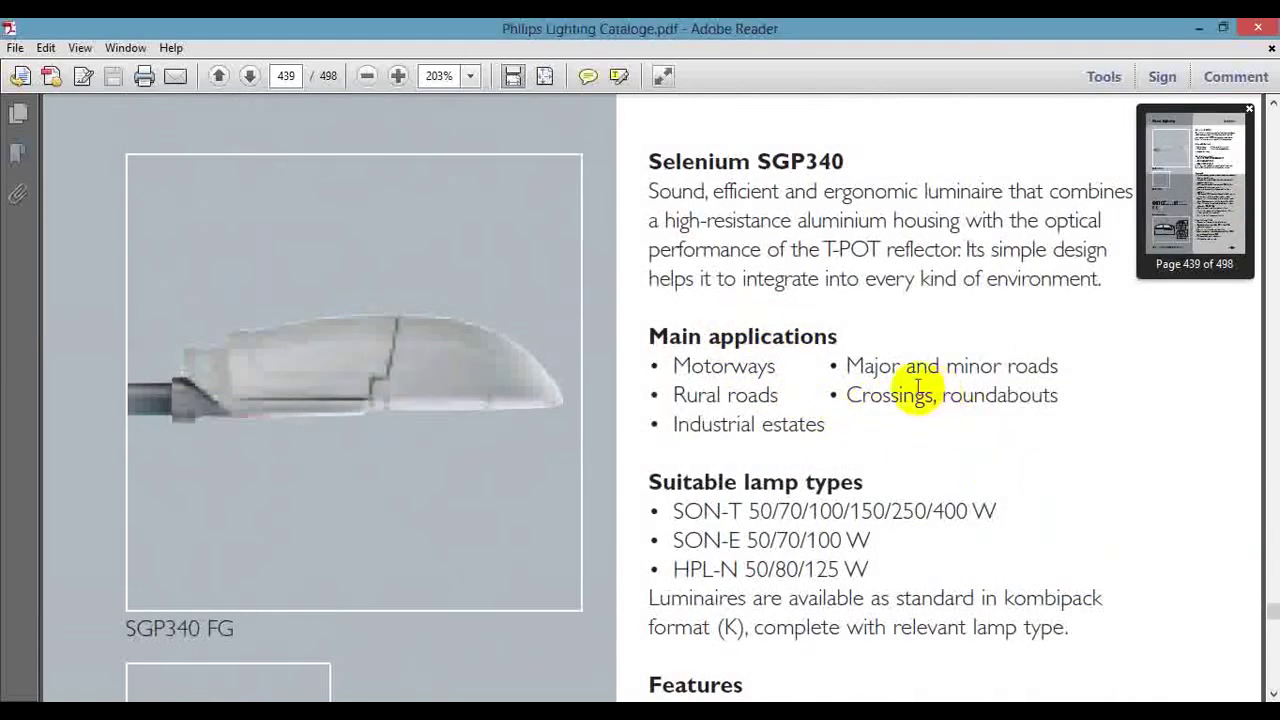
{"action": "scroll", "coordinate": [886, 377], "scroll_direction": "up", "scroll_amount": 9}
{"action": "scroll", "coordinate": [882, 400], "scroll_direction": "down", "scroll_amount": 7}
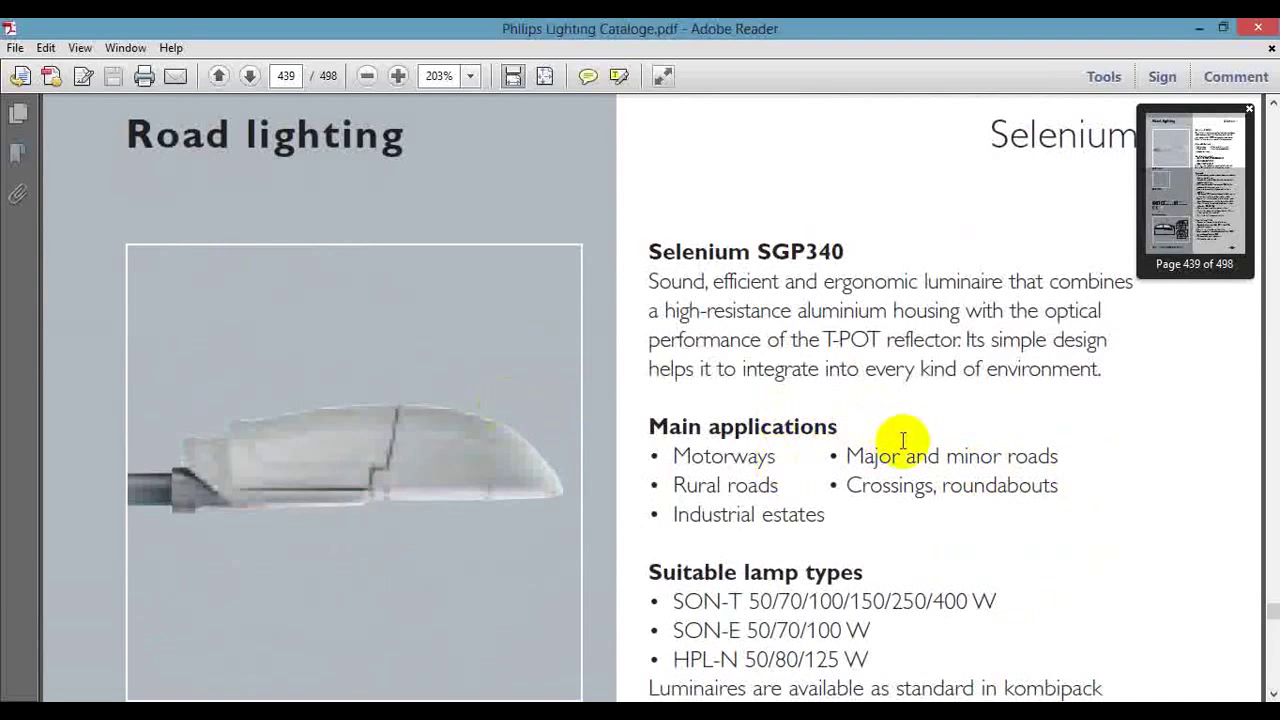
{"action": "scroll", "coordinate": [951, 249], "scroll_direction": "up", "scroll_amount": 2}
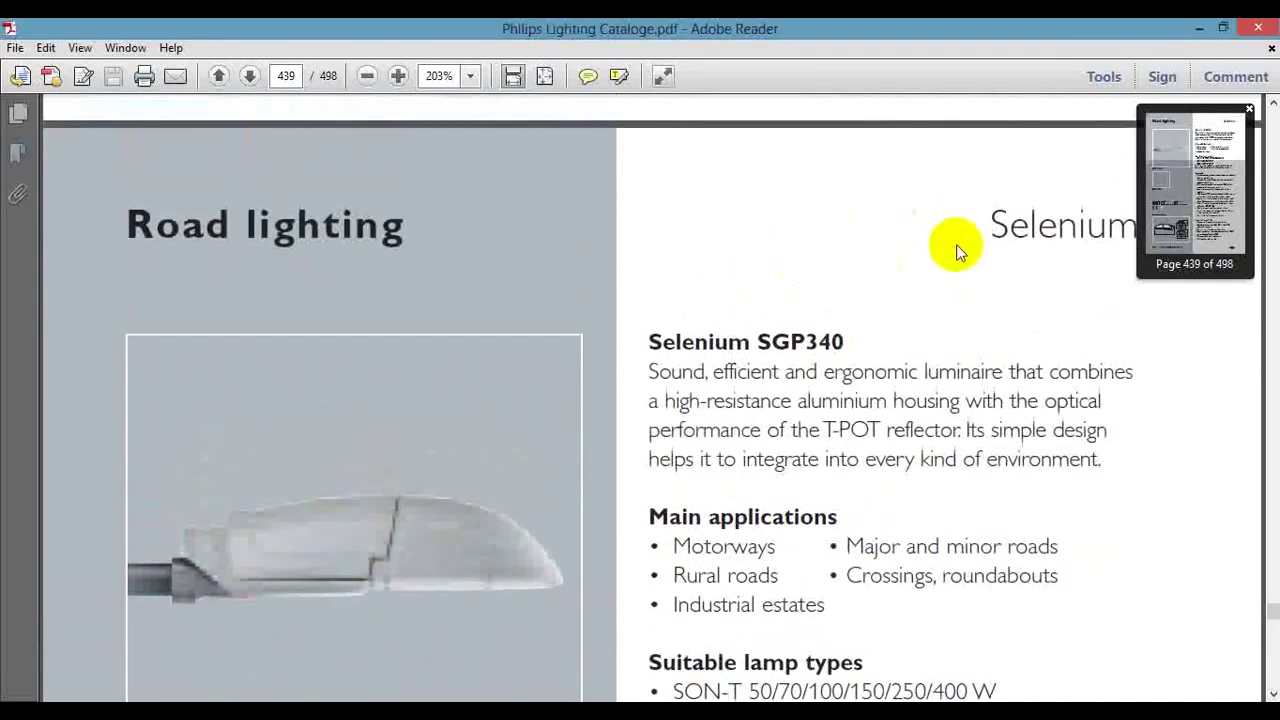
Examine the Aurora SPP202 road luminaire's description, main applications and suitable lamp types.
{"action": "scroll", "coordinate": [1060, 300], "scroll_direction": "up", "scroll_amount": 3}
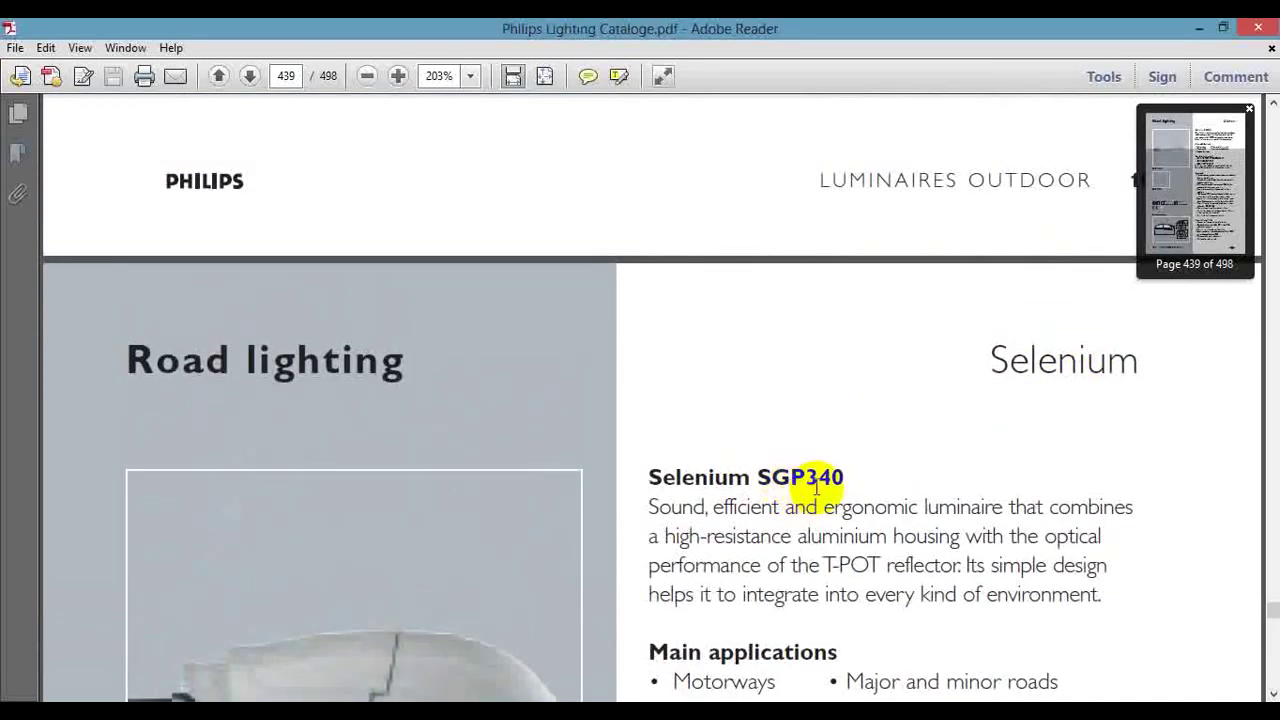
{"action": "scroll", "coordinate": [849, 434], "scroll_direction": "up", "scroll_amount": 6}
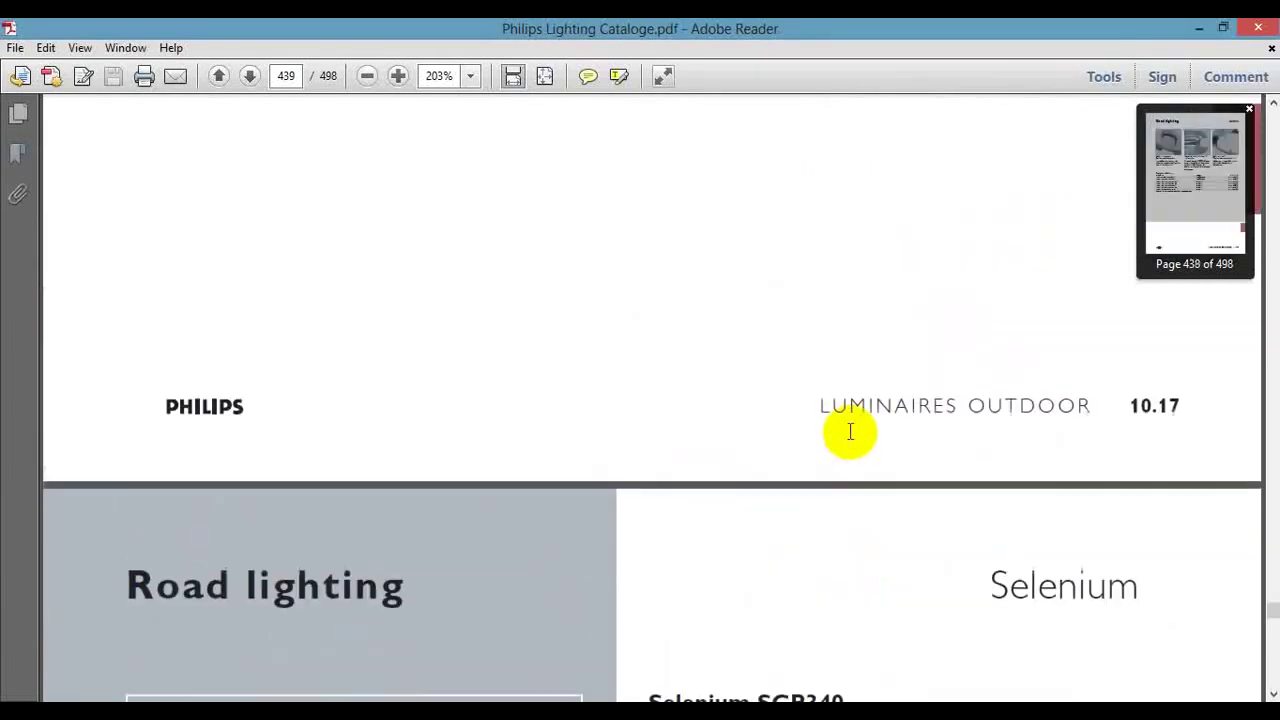
{"action": "scroll", "coordinate": [847, 434], "scroll_direction": "up", "scroll_amount": 10}
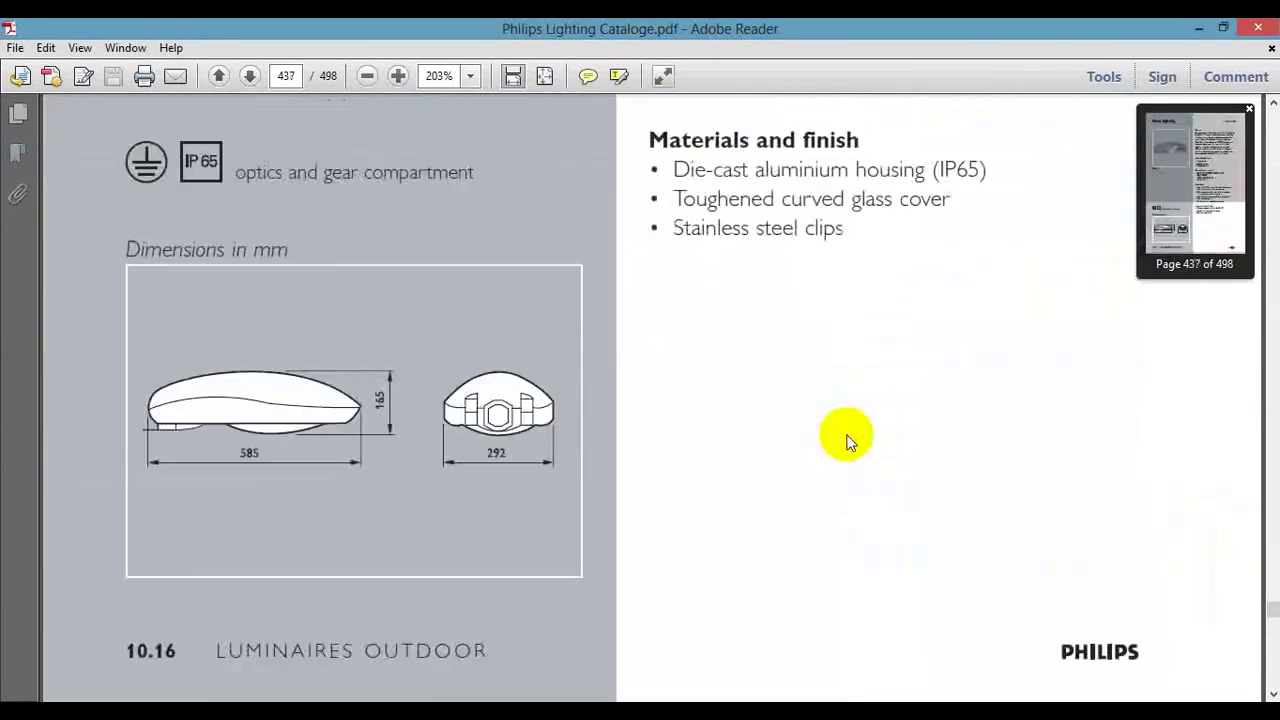
{"action": "scroll", "coordinate": [1000, 440], "scroll_direction": "up", "scroll_amount": 6}
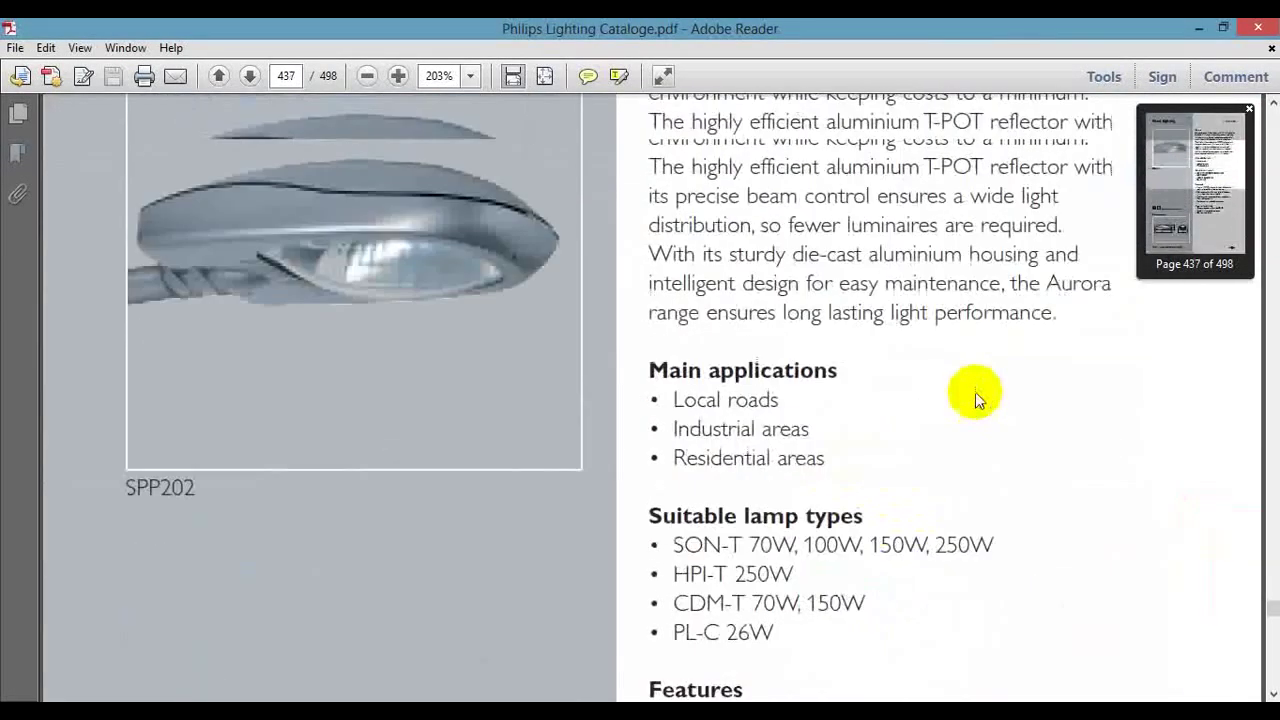
{"action": "scroll", "coordinate": [800, 420], "scroll_direction": "up", "scroll_amount": 1}
{"action": "scroll", "coordinate": [800, 440], "scroll_direction": "up", "scroll_amount": 10}
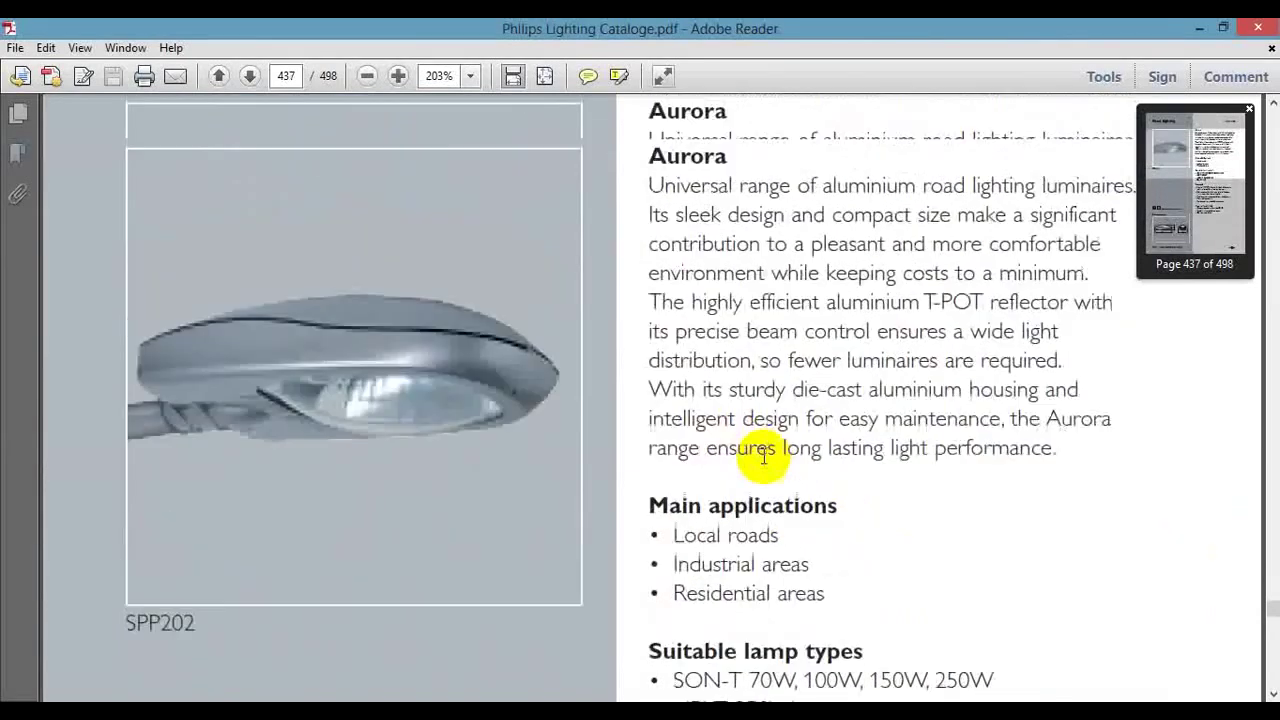
{"action": "scroll", "coordinate": [797, 346], "scroll_direction": "up", "scroll_amount": 10}
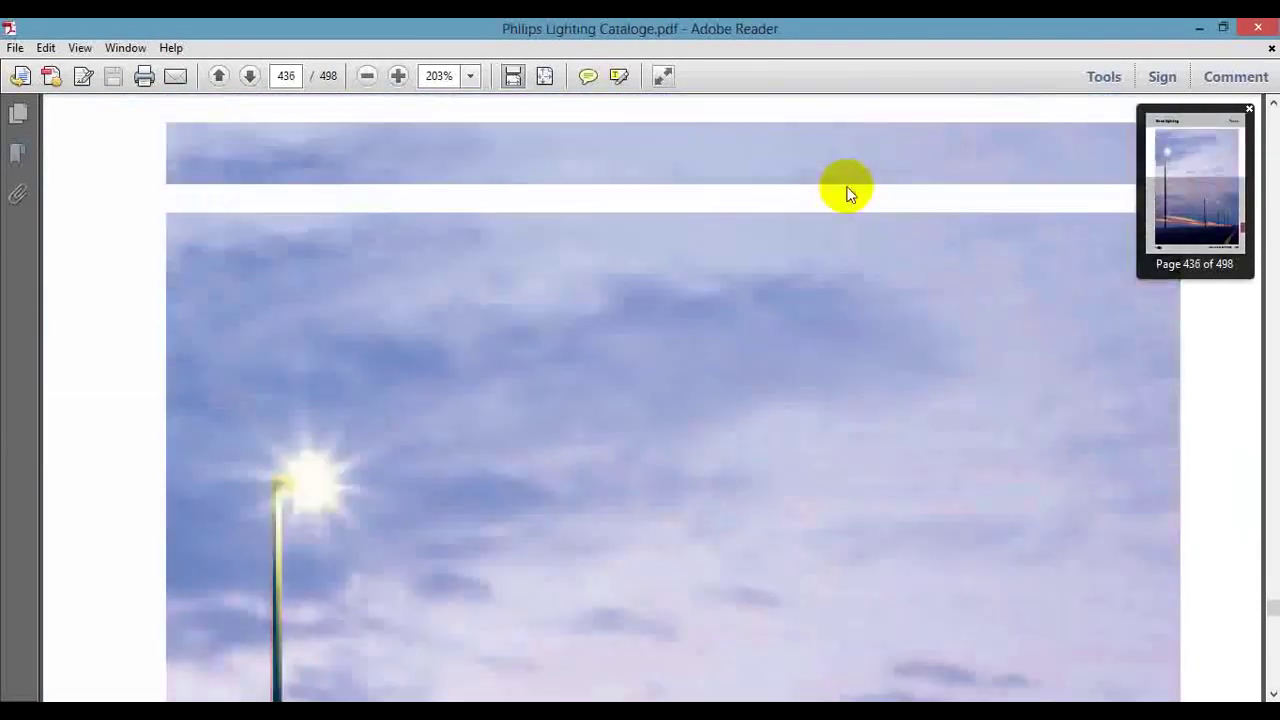
Examine the Phenix SGP 551 road luminaire's description, main applications, suitable lamp types and dimensions.
{"action": "scroll", "coordinate": [863, 218], "scroll_direction": "up", "scroll_amount": 15}
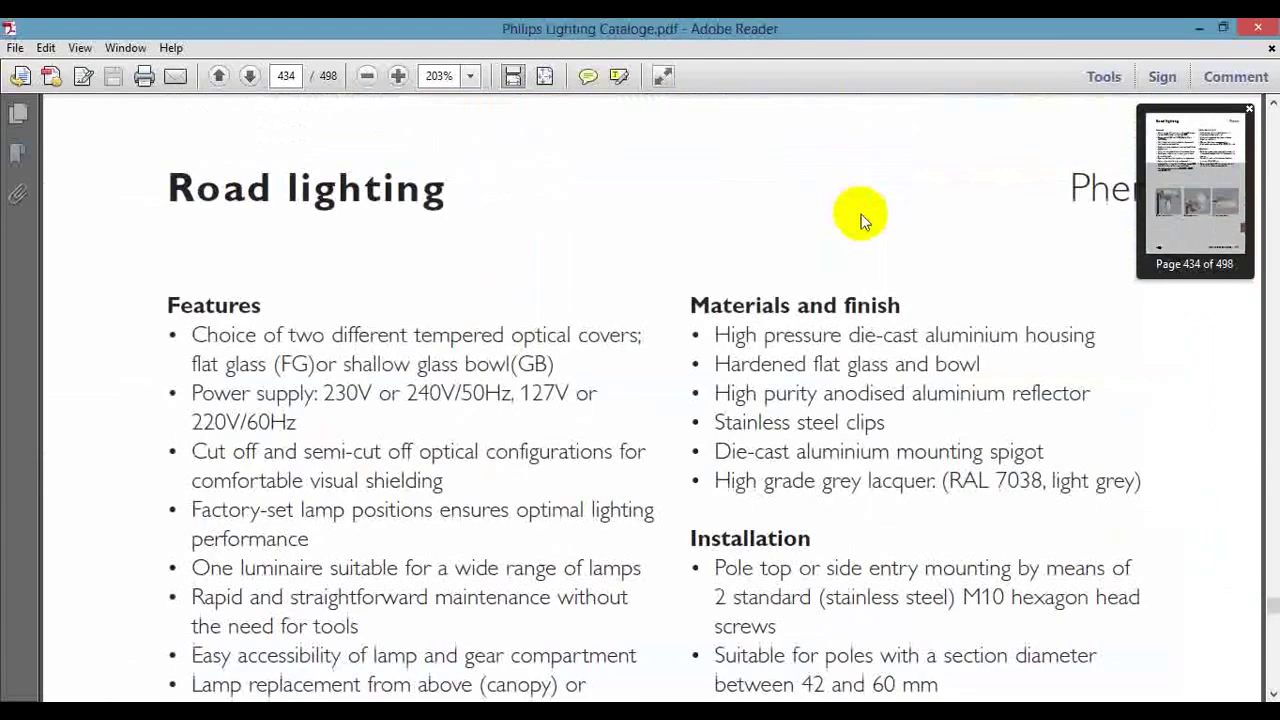
{"action": "scroll", "coordinate": [863, 218], "scroll_direction": "up", "scroll_amount": 15}
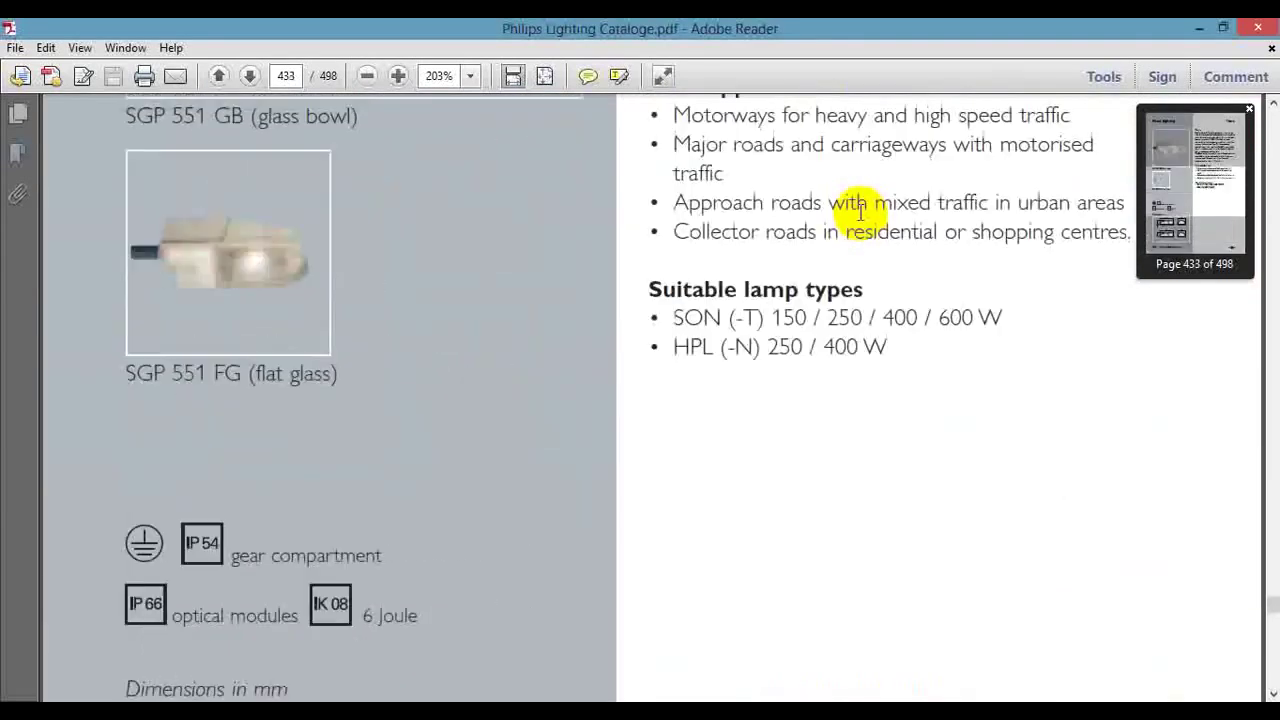
{"action": "scroll", "coordinate": [815, 200], "scroll_direction": "down", "scroll_amount": 8}
{"action": "scroll", "coordinate": [830, 205], "scroll_direction": "up", "scroll_amount": 12}
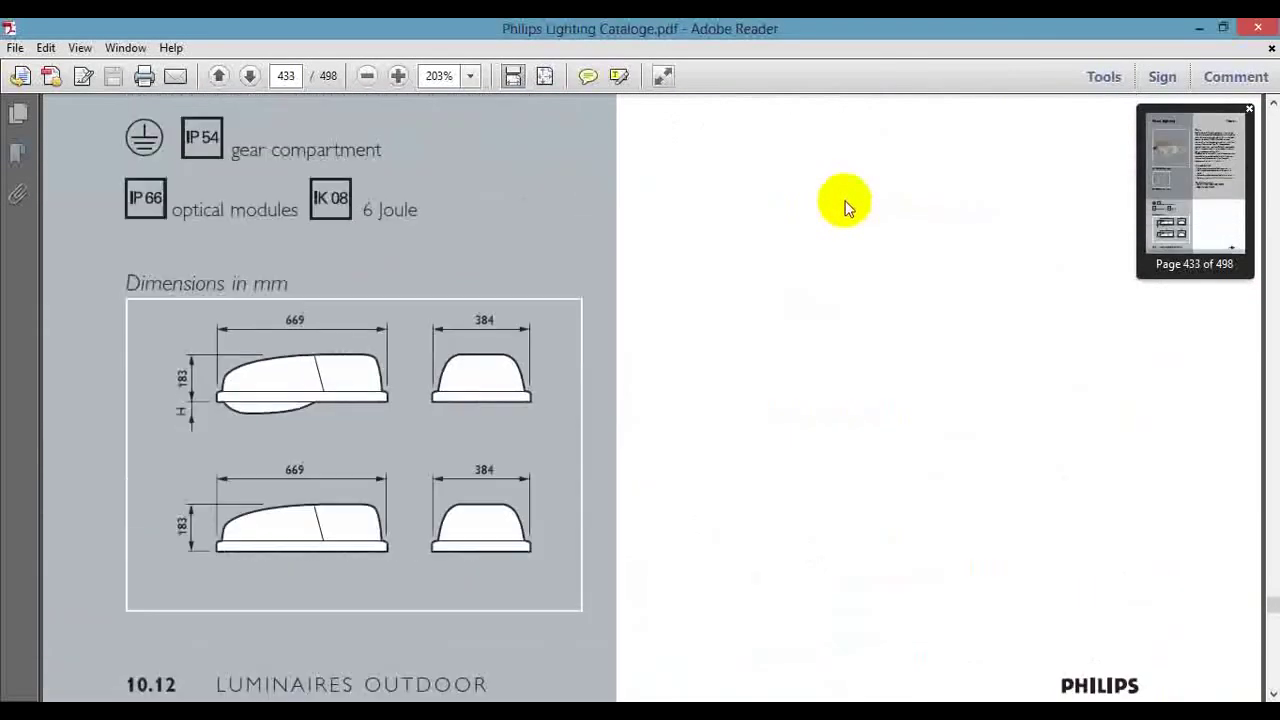
{"action": "scroll", "coordinate": [846, 200], "scroll_direction": "up", "scroll_amount": 5}
{"action": "scroll", "coordinate": [863, 292], "scroll_direction": "up", "scroll_amount": 1}
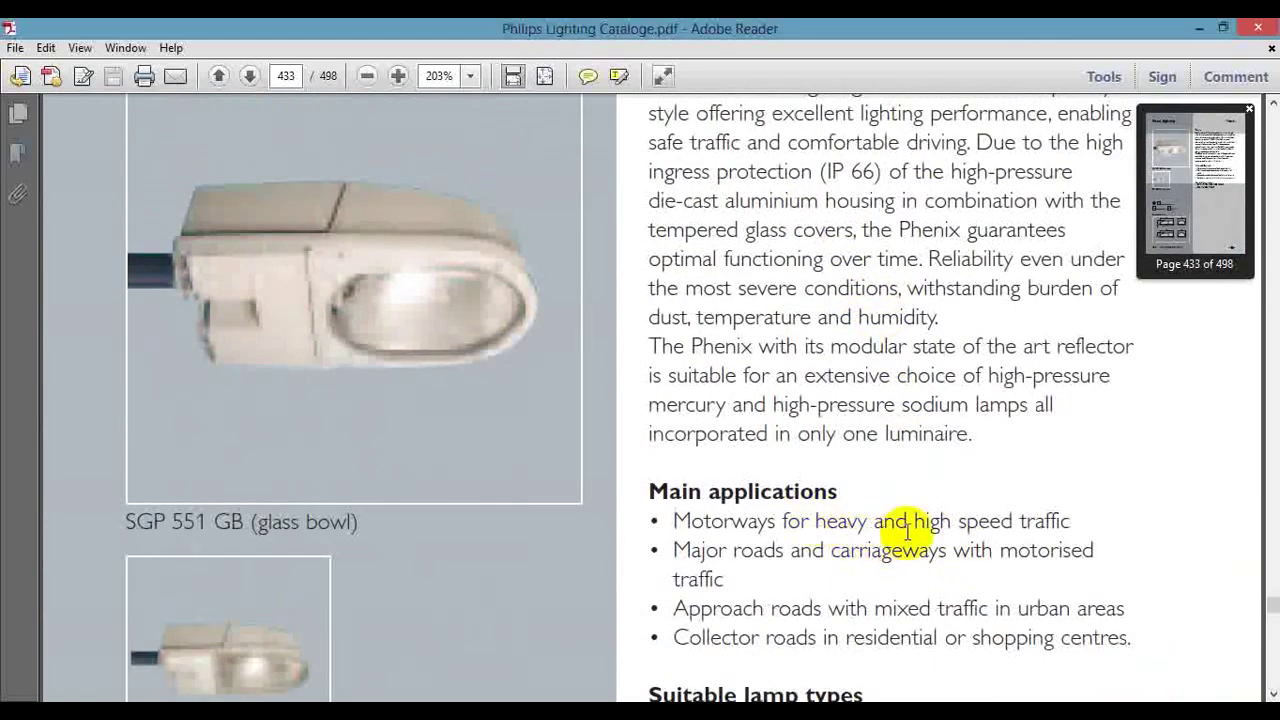
{"action": "scroll", "coordinate": [560, 423], "scroll_direction": "up", "scroll_amount": 3}
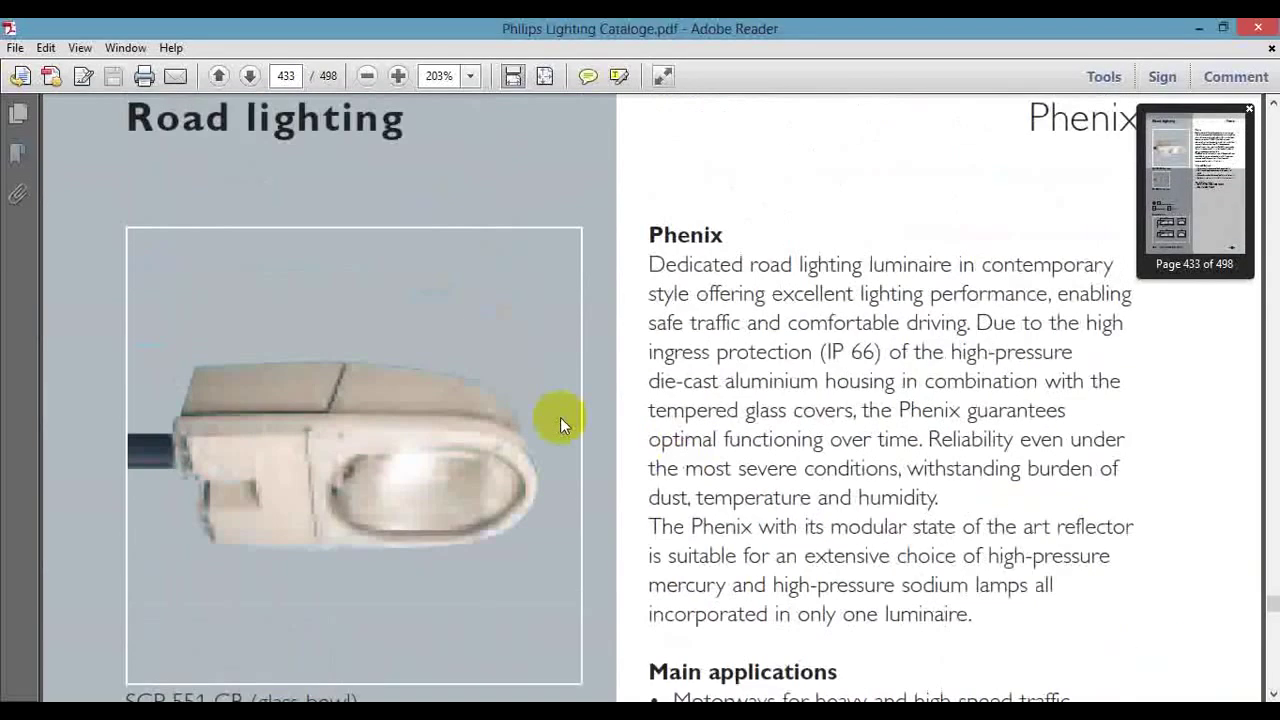
{"action": "scroll", "coordinate": [725, 315], "scroll_direction": "up", "scroll_amount": 4}
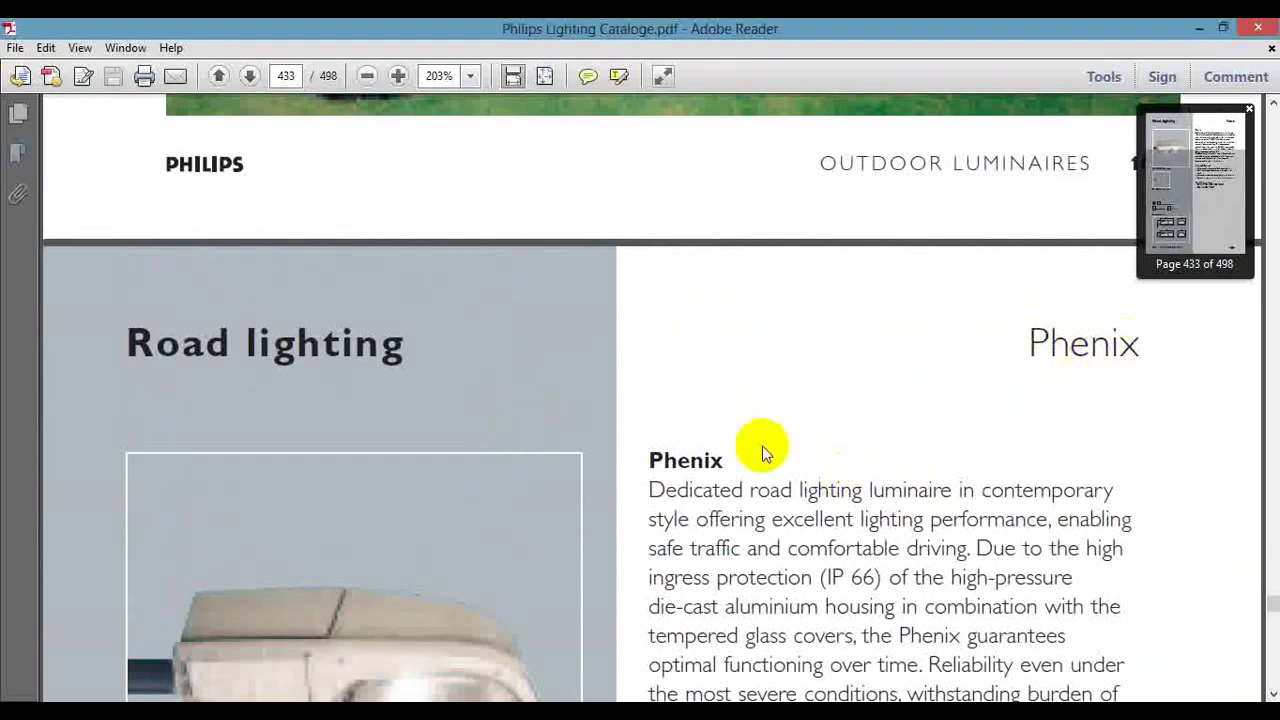
Switch to DIALux, open the Philips luminaire catalogue from the street wizard and keep Family Name as the filter criterion.
{"action": "left_click", "coordinate": [944, 715]}
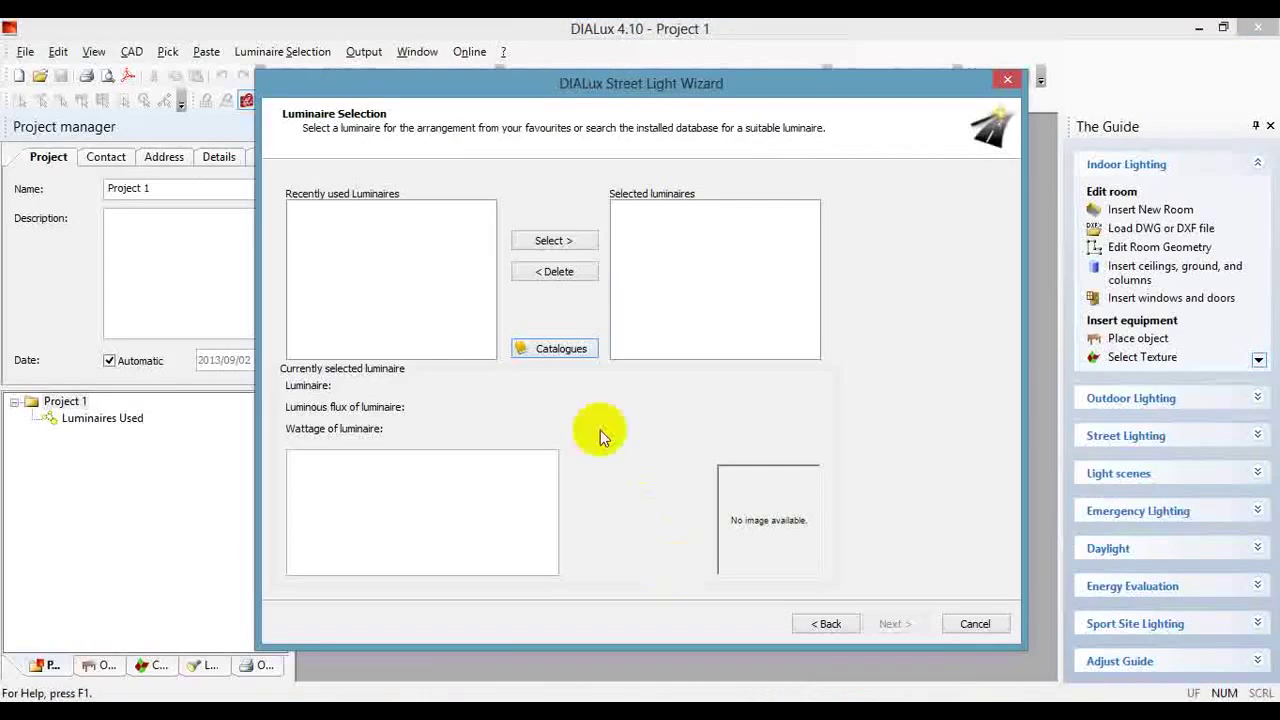
{"action": "left_click", "coordinate": [565, 353]}
{"action": "mouse_move", "coordinate": [591, 371]}
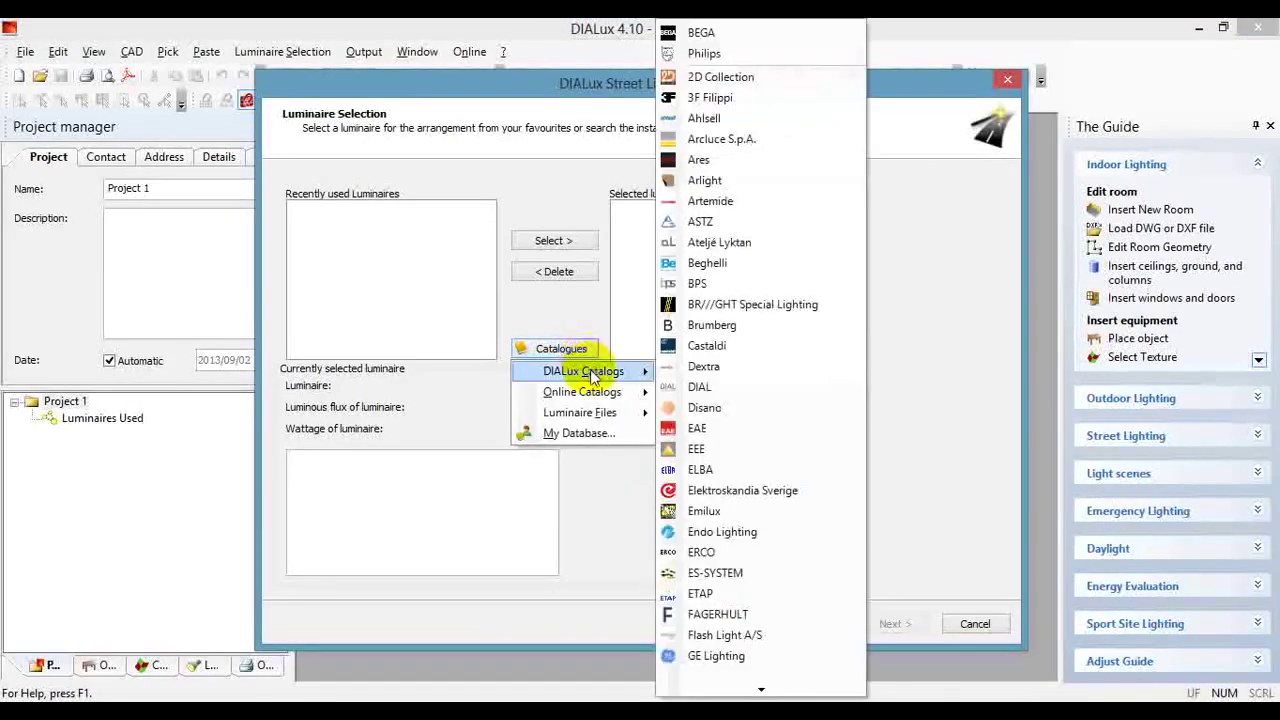
{"action": "left_click", "coordinate": [704, 54]}
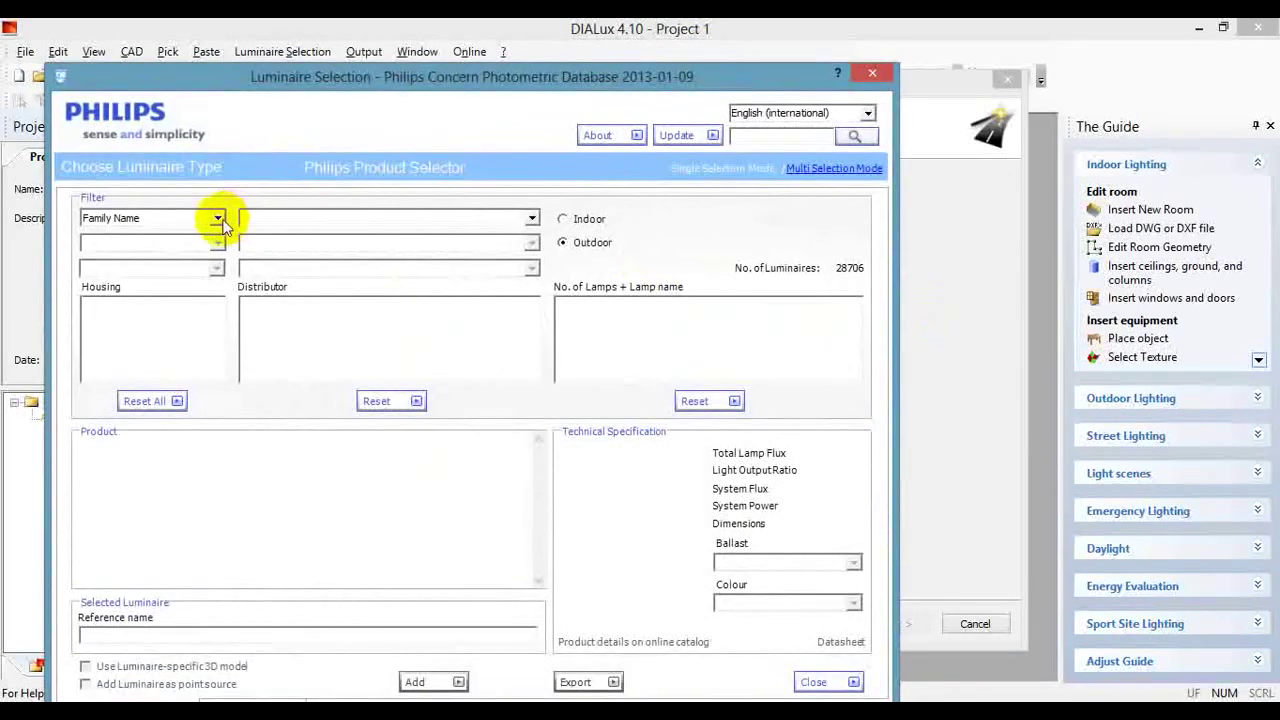
{"action": "left_click", "coordinate": [217, 219]}
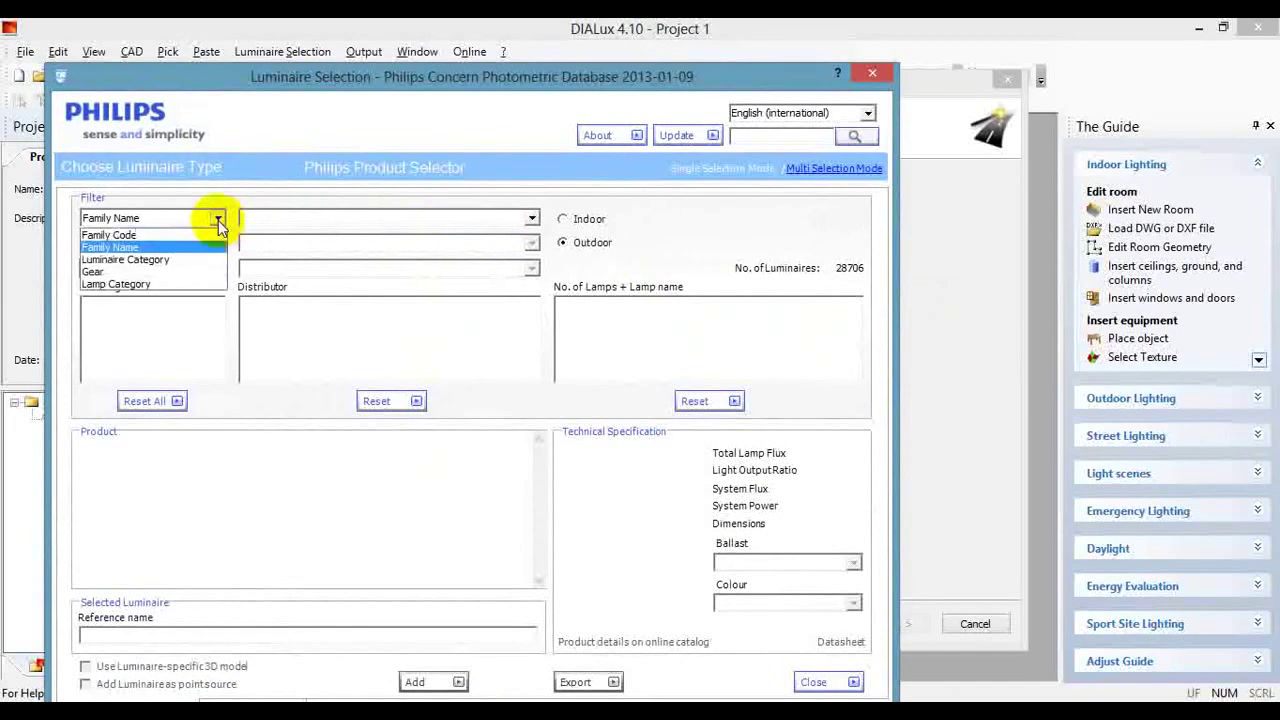
{"action": "left_click", "coordinate": [218, 220]}
Switch back to the Philips catalogue PDF and find the Aurora page to check the luminaire's family name.
{"action": "left_click", "coordinate": [982, 328]}
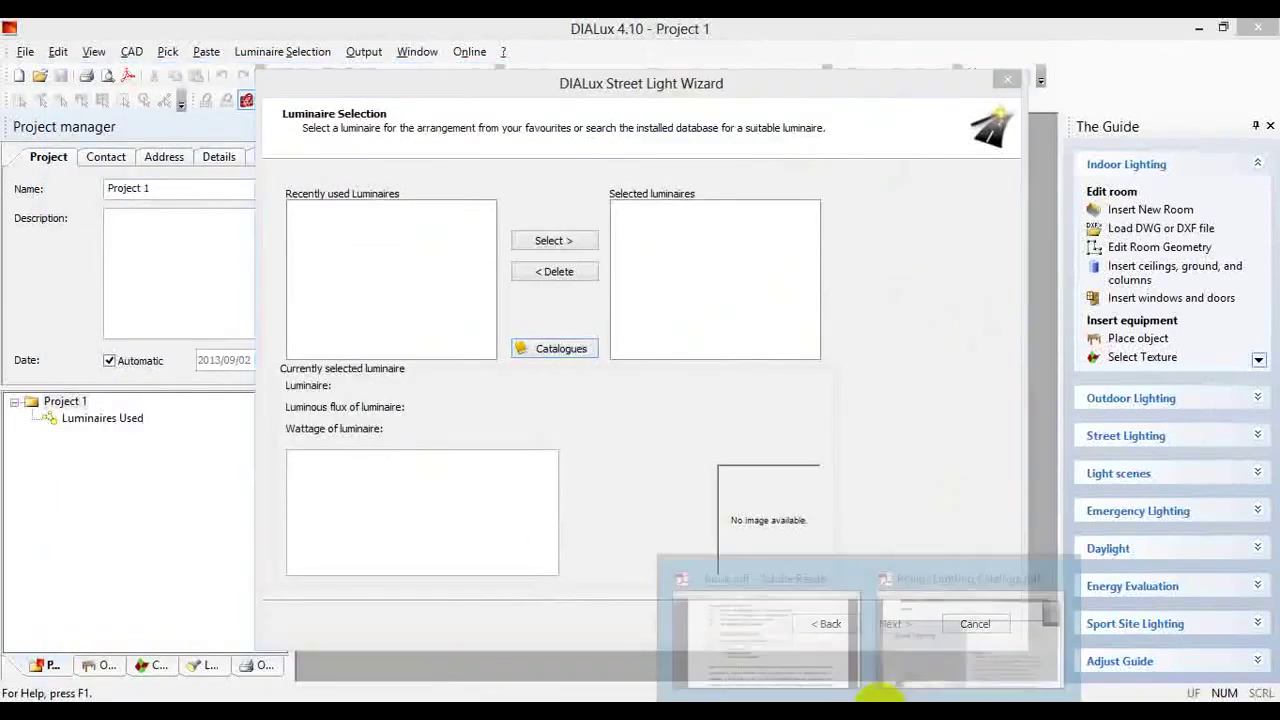
{"action": "left_click", "coordinate": [909, 640]}
{"action": "scroll", "coordinate": [965, 340], "scroll_direction": "down", "scroll_amount": 20}
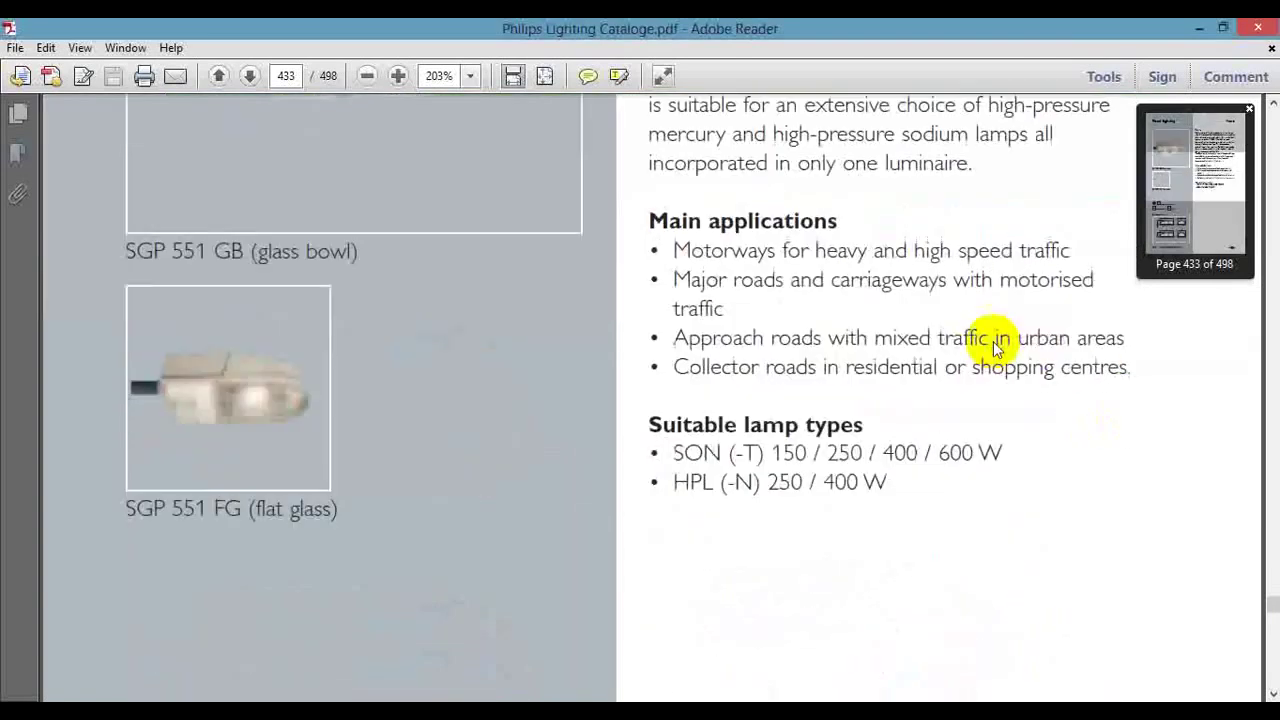
{"action": "scroll", "coordinate": [952, 336], "scroll_direction": "down", "scroll_amount": 20}
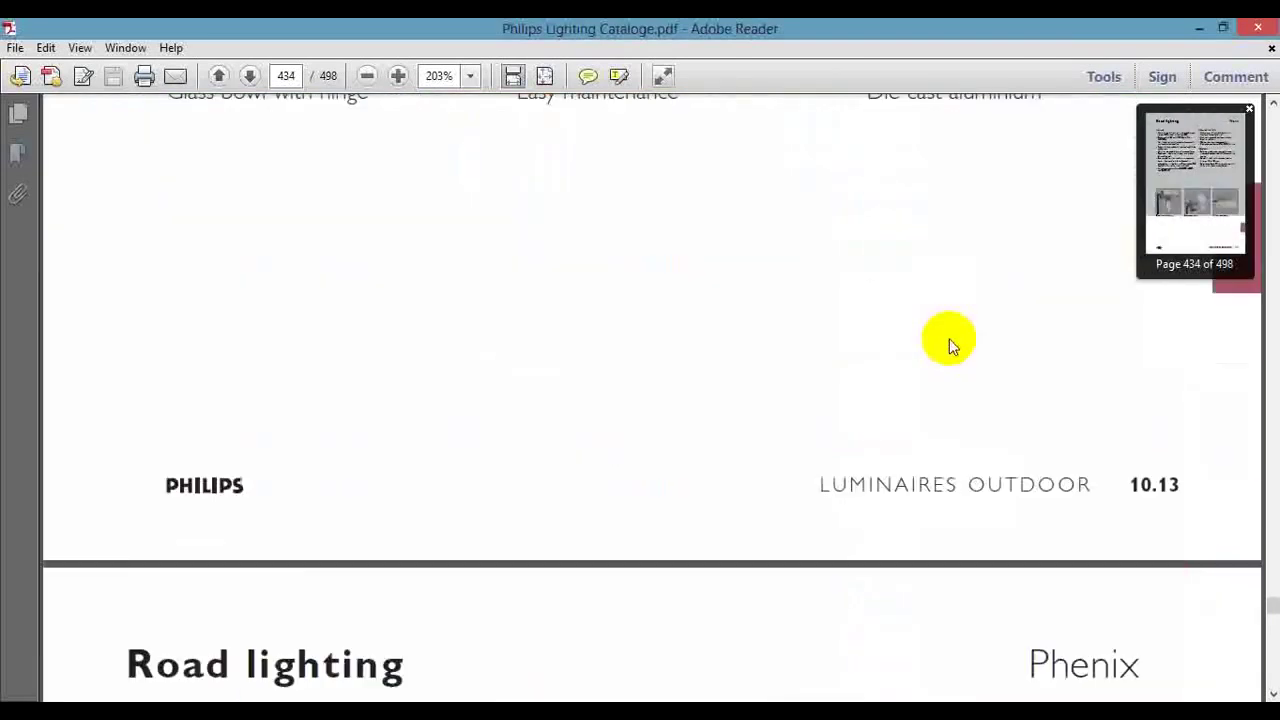
{"action": "scroll", "coordinate": [945, 335], "scroll_direction": "down", "scroll_amount": 20}
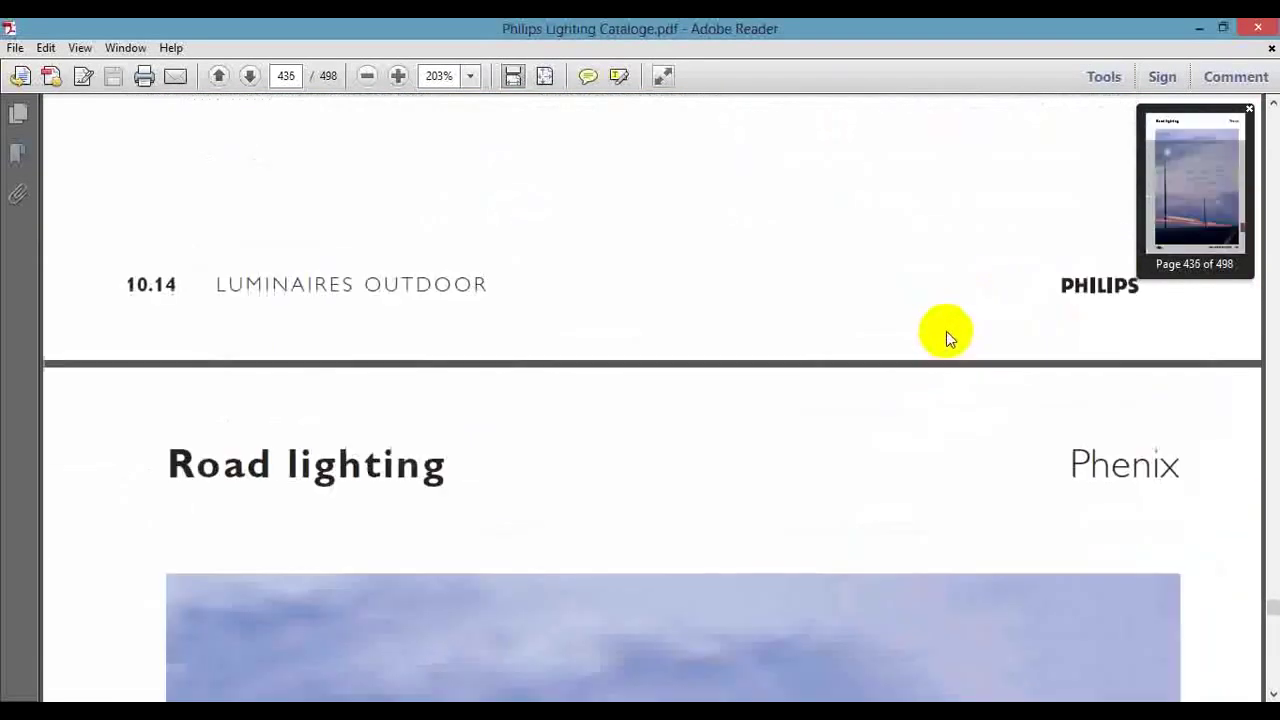
{"action": "scroll", "coordinate": [898, 354], "scroll_direction": "down", "scroll_amount": 6}
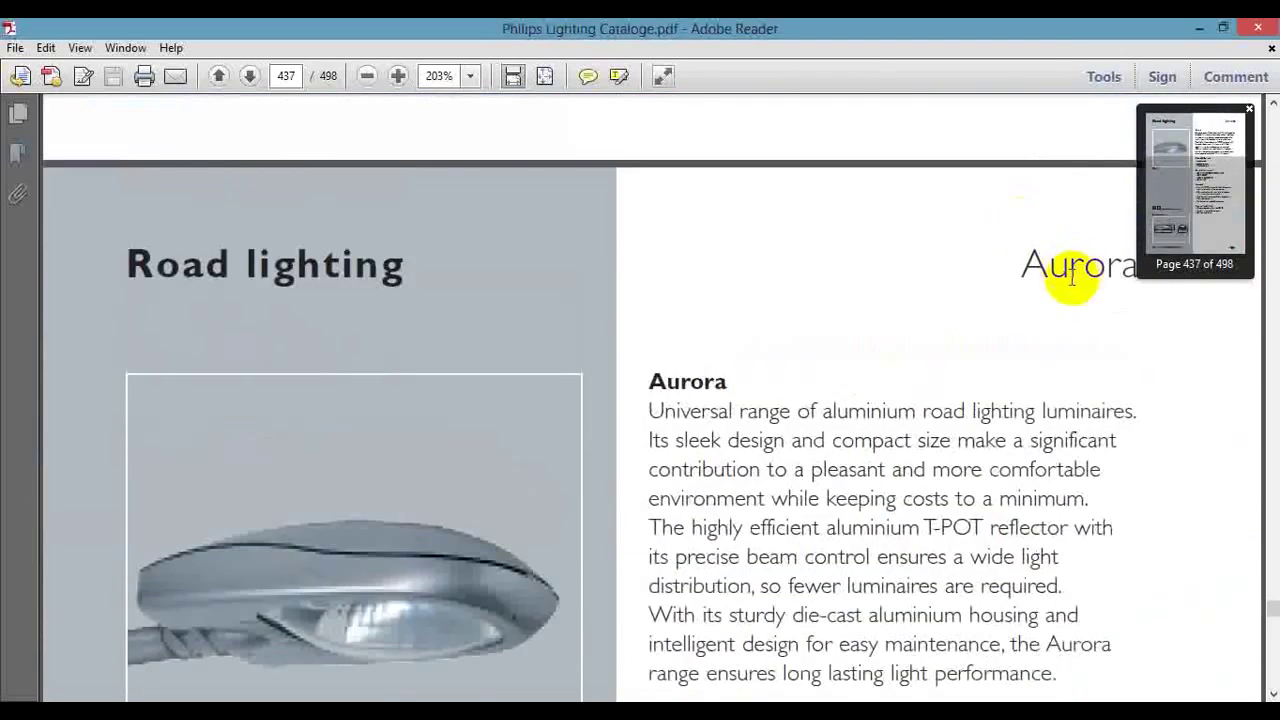
{"action": "scroll", "coordinate": [1057, 265], "scroll_direction": "up", "scroll_amount": 2}
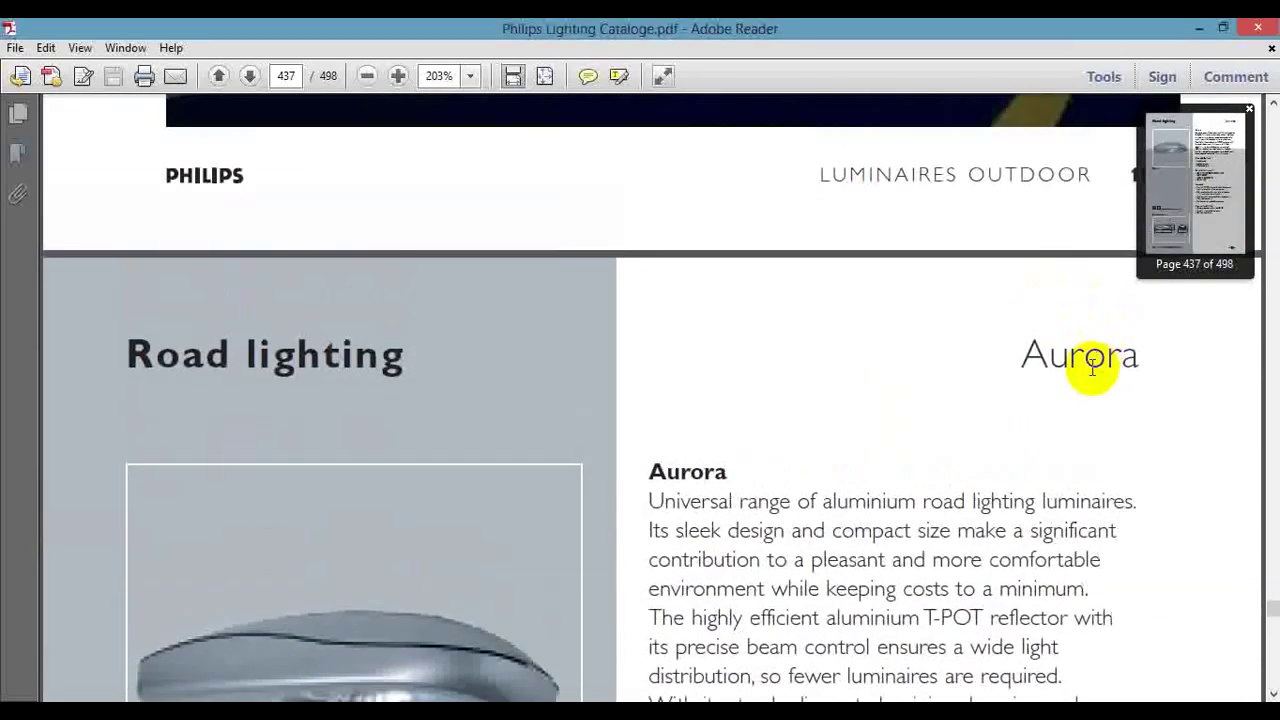
{"action": "double_click", "coordinate": [1091, 368]}
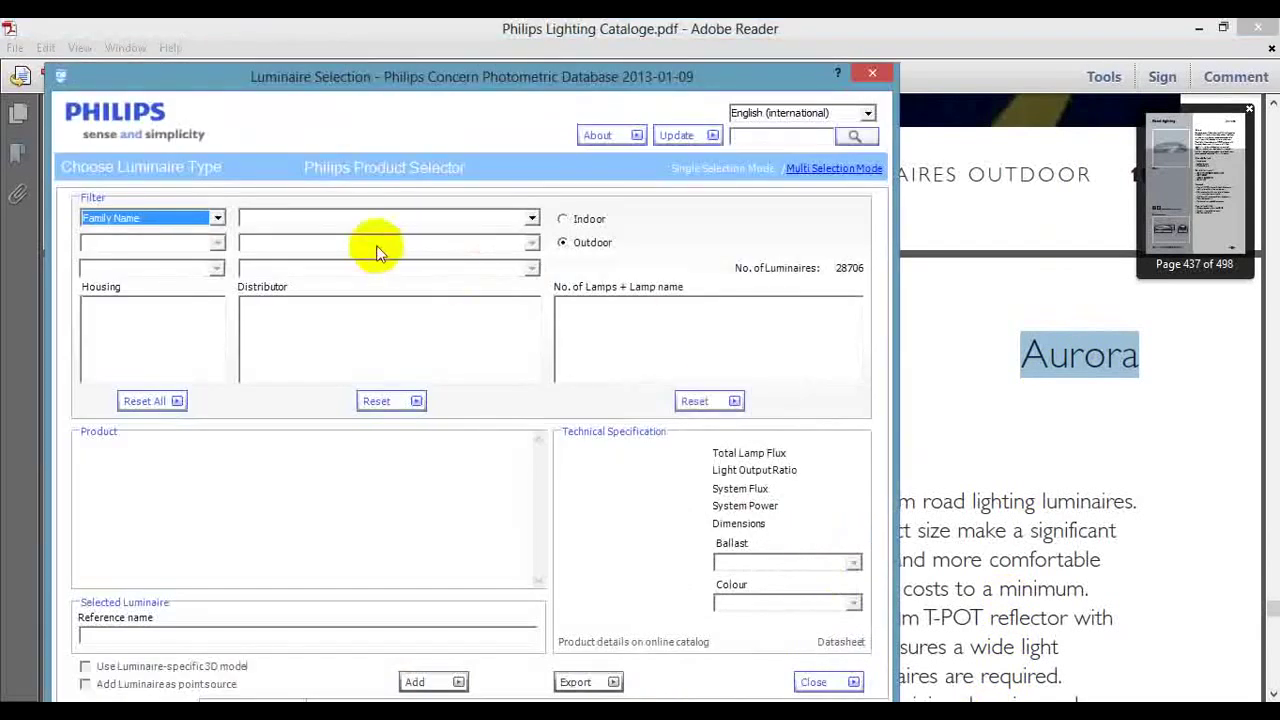
In the Philips product selector, filter the outdoor luminaires by the family name Aurora SPP202.
{"action": "left_click", "coordinate": [372, 220]}
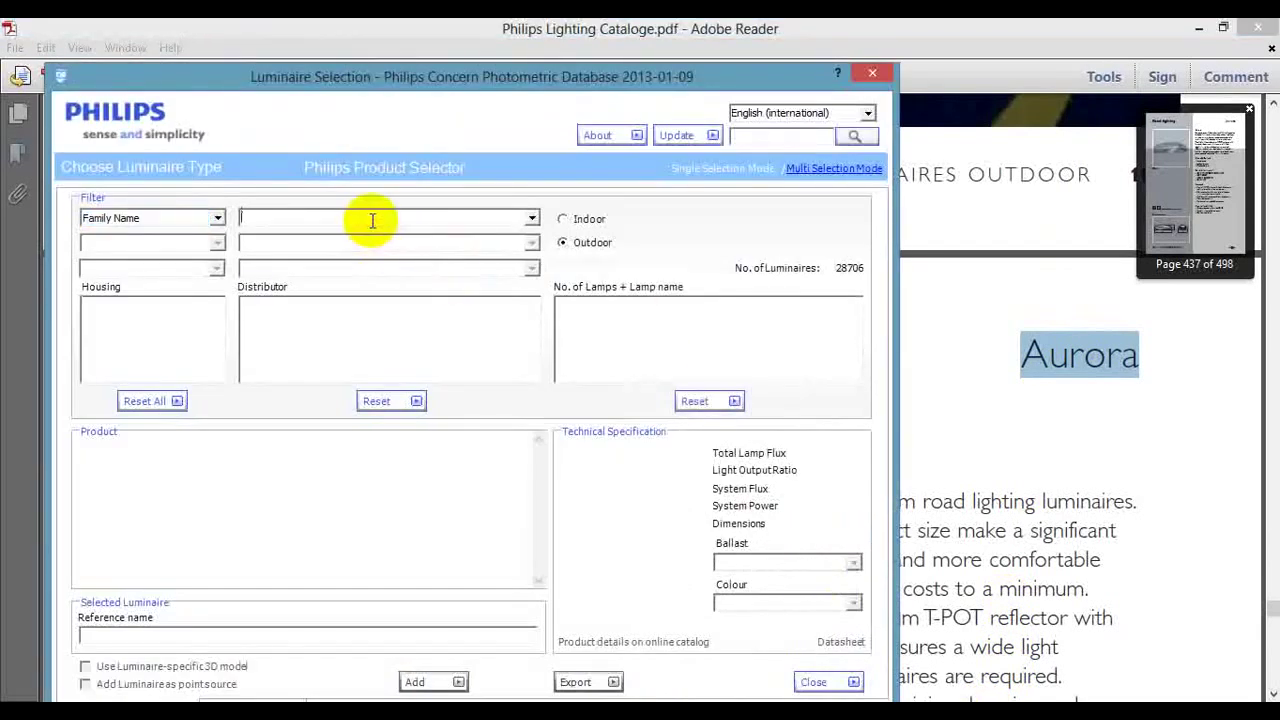
{"action": "type", "text": "aurora SPP202"}
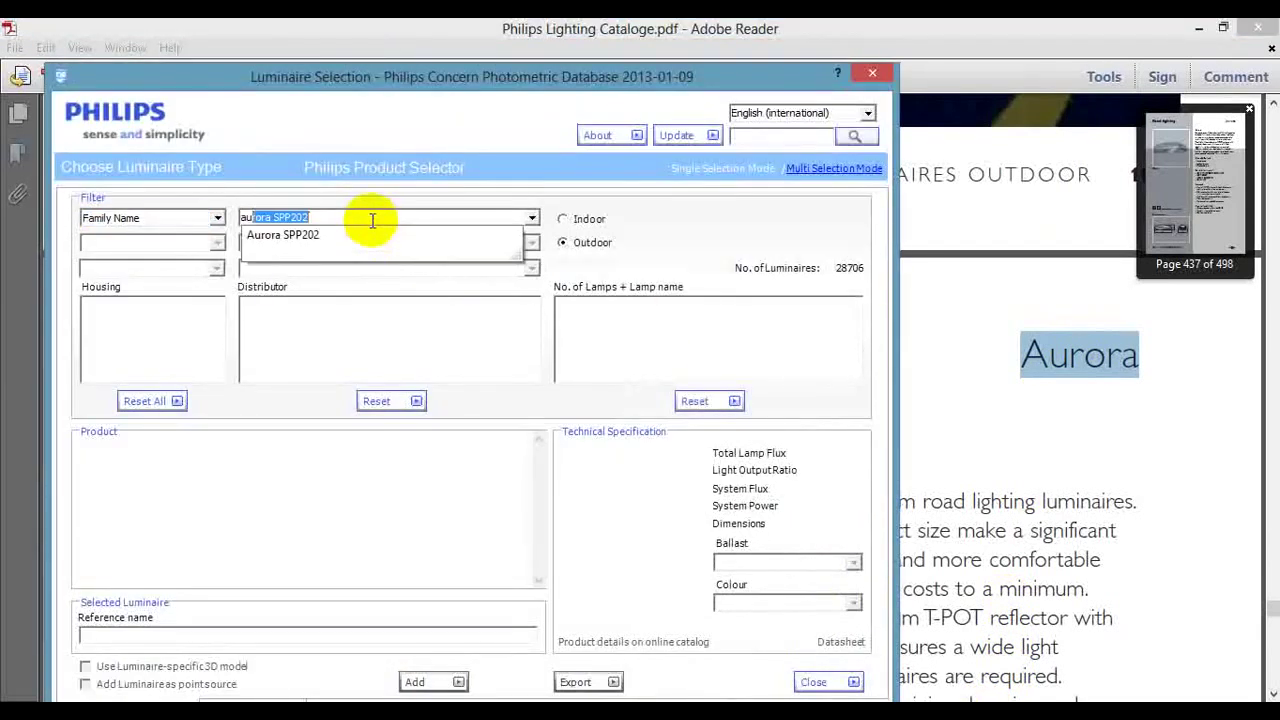
{"action": "left_click", "coordinate": [324, 235]}
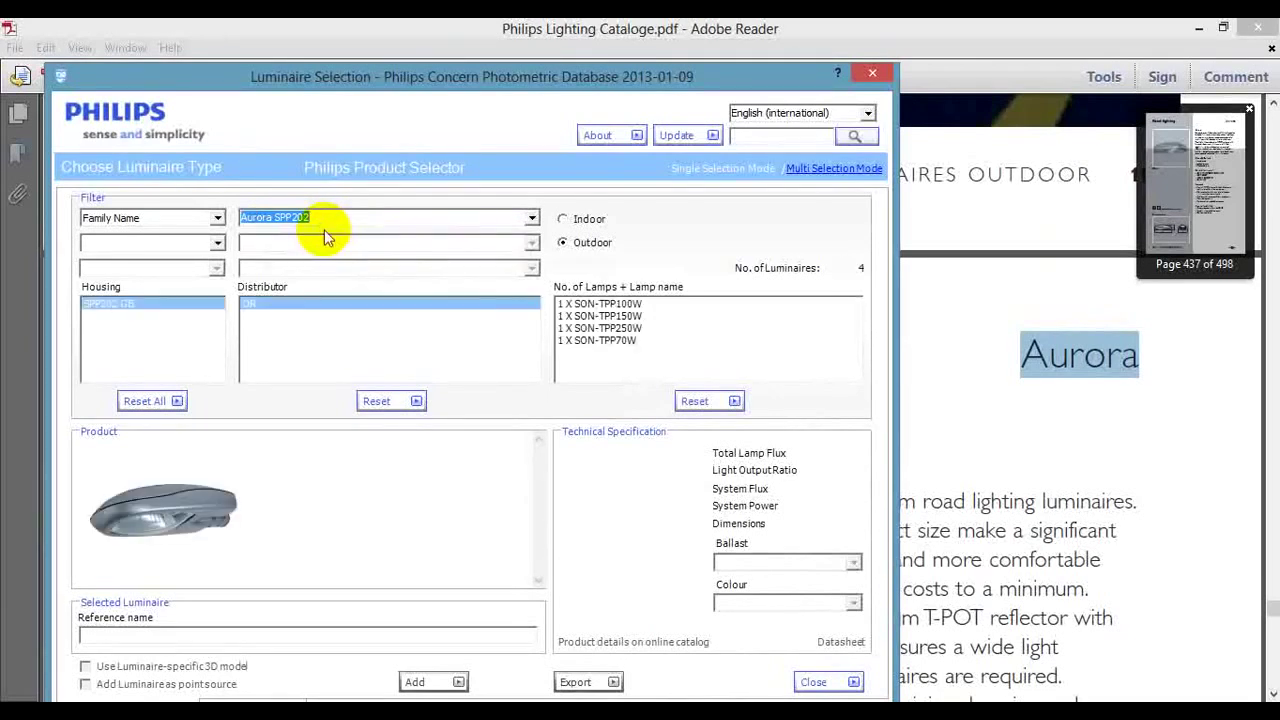
Check the 1 x SON-TPP100W lamp version, reset the lamp filter and choose 1 x SON-TPP150W instead.
{"action": "left_click", "coordinate": [619, 304]}
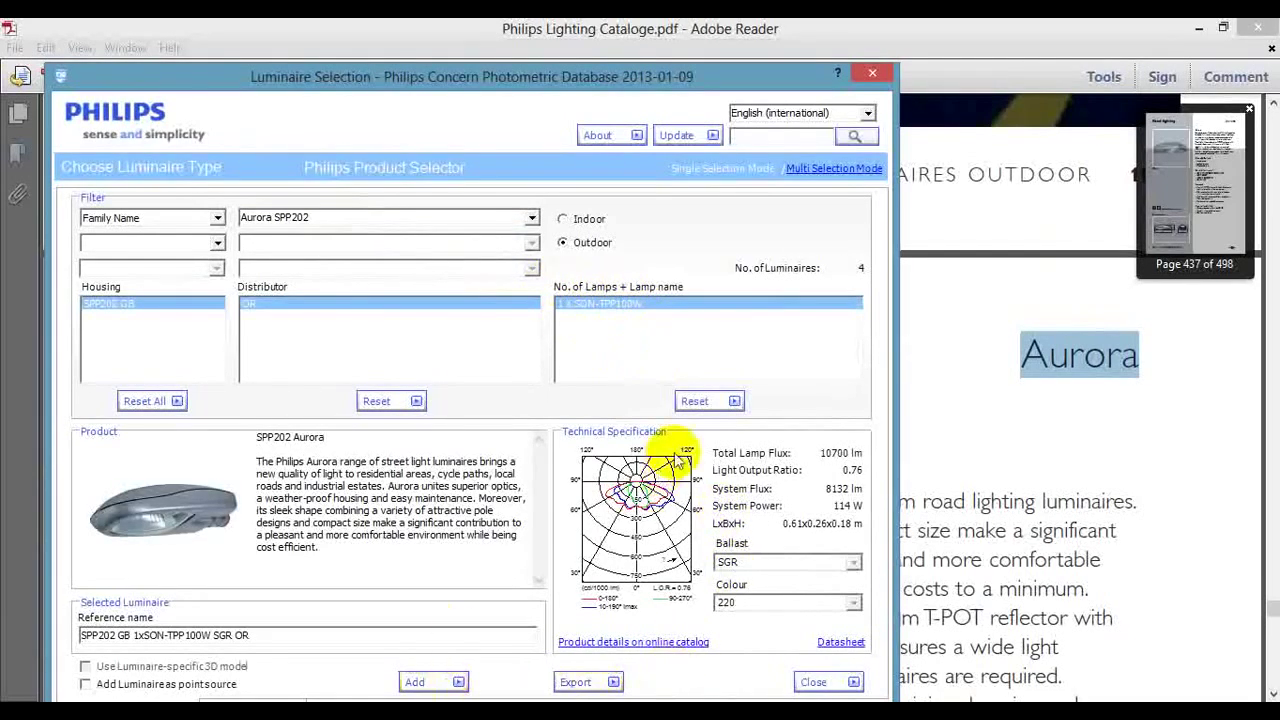
{"action": "left_click", "coordinate": [714, 401]}
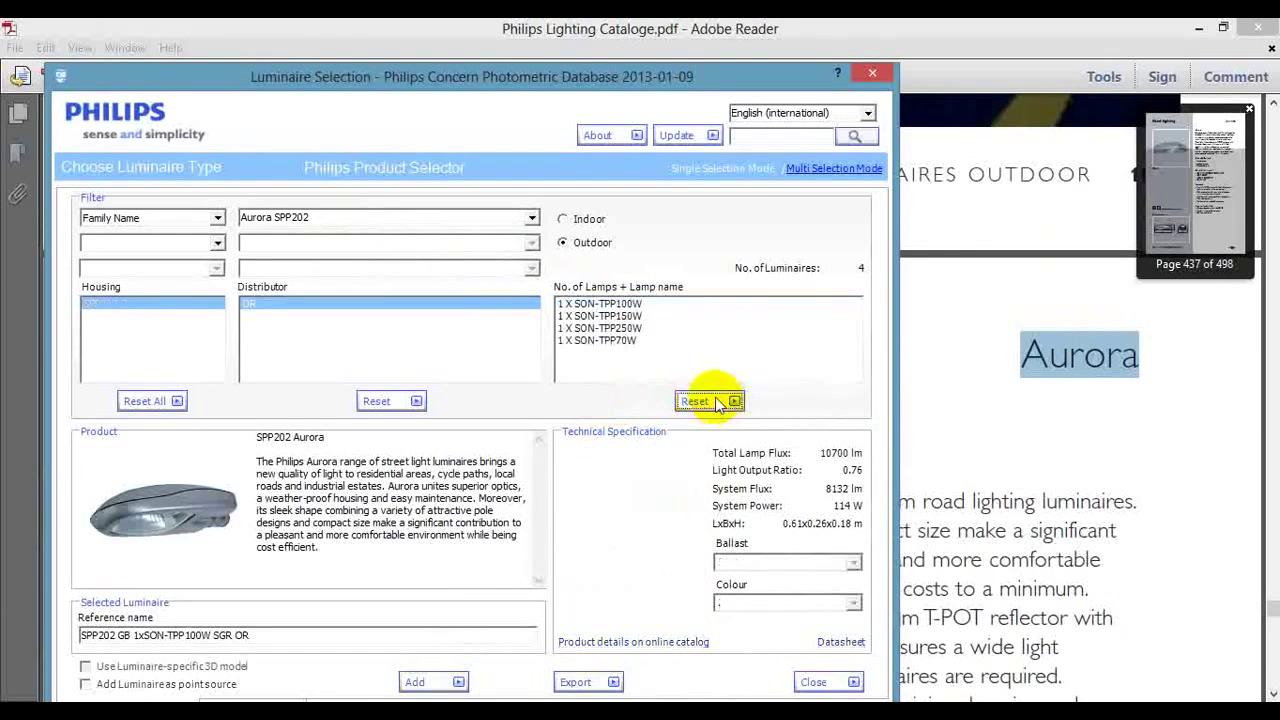
{"action": "left_click", "coordinate": [636, 317]}
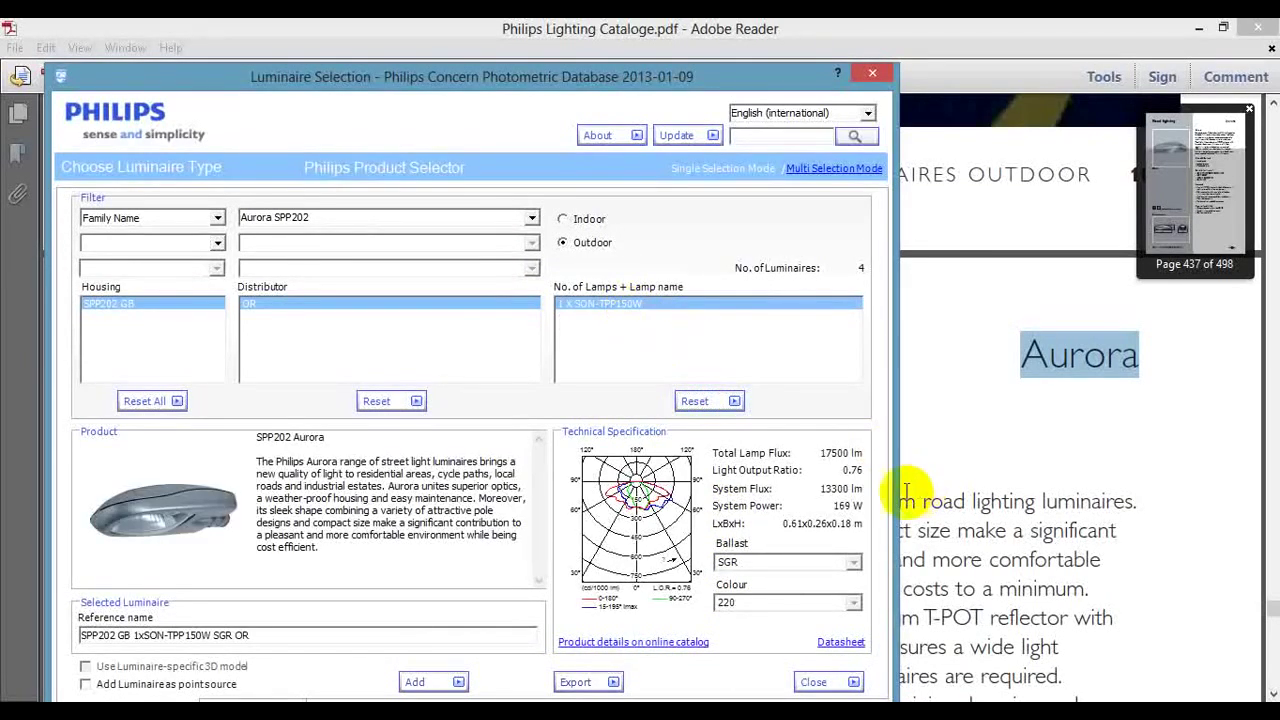
Add the chosen Aurora luminaire to the street wizard, close the product selector and select the luminaire to show its data.
{"action": "left_click", "coordinate": [424, 686]}
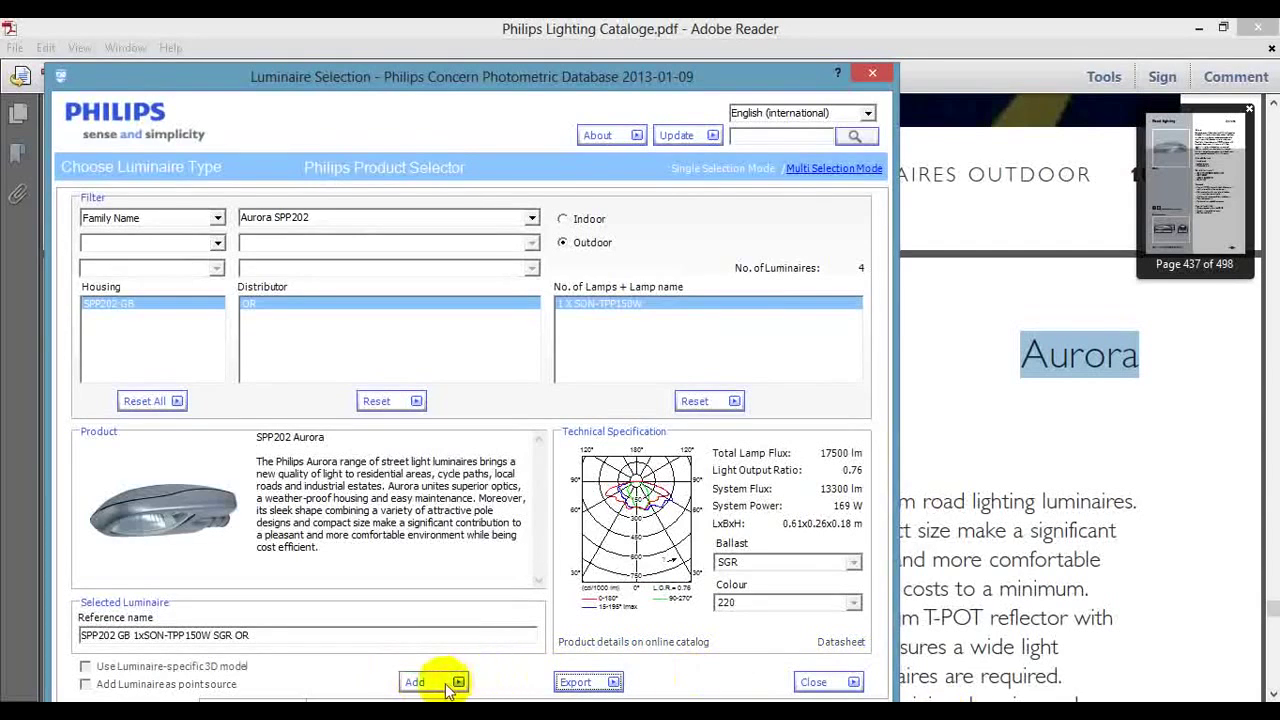
{"action": "left_click", "coordinate": [826, 683]}
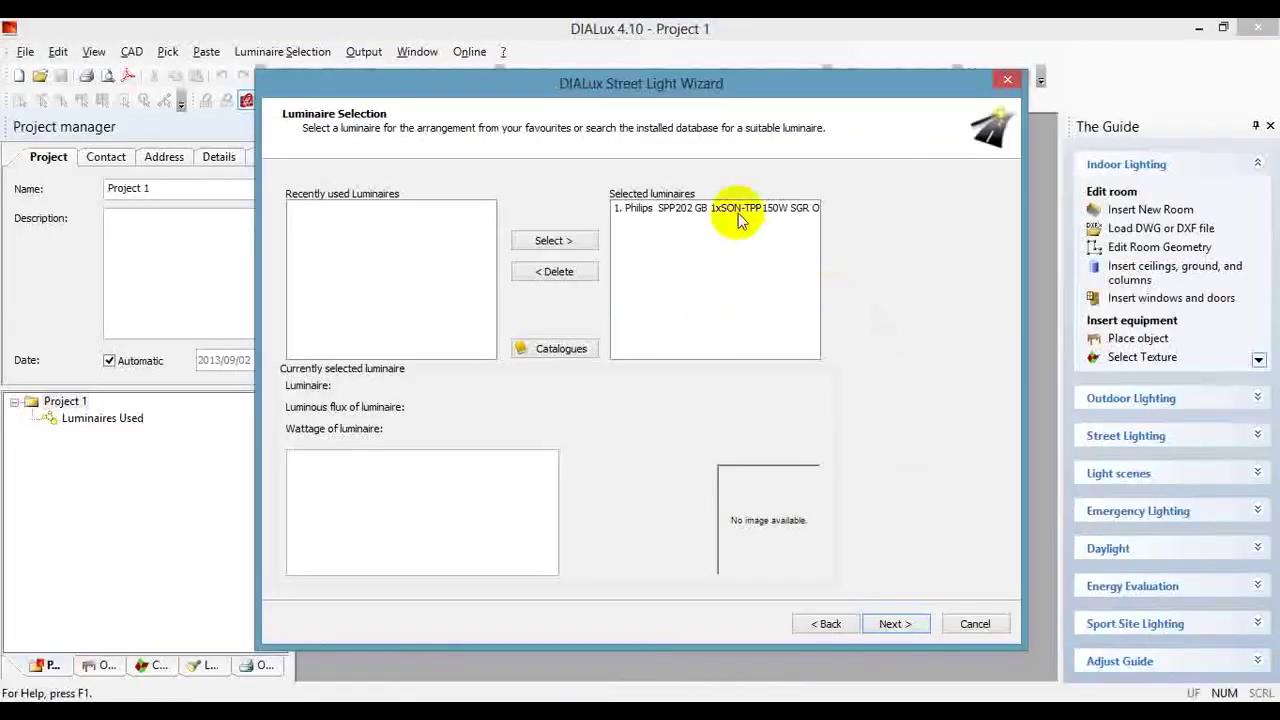
{"action": "left_click", "coordinate": [737, 210]}
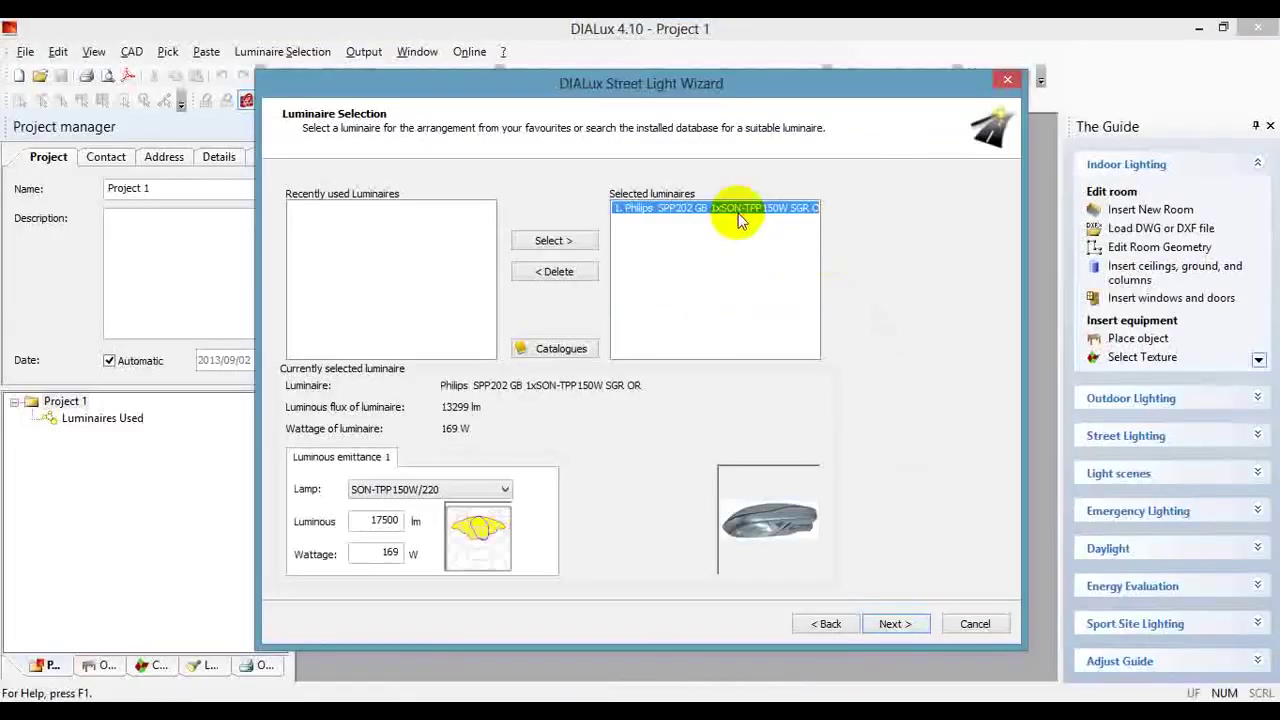
{"action": "double_click", "coordinate": [687, 210]}
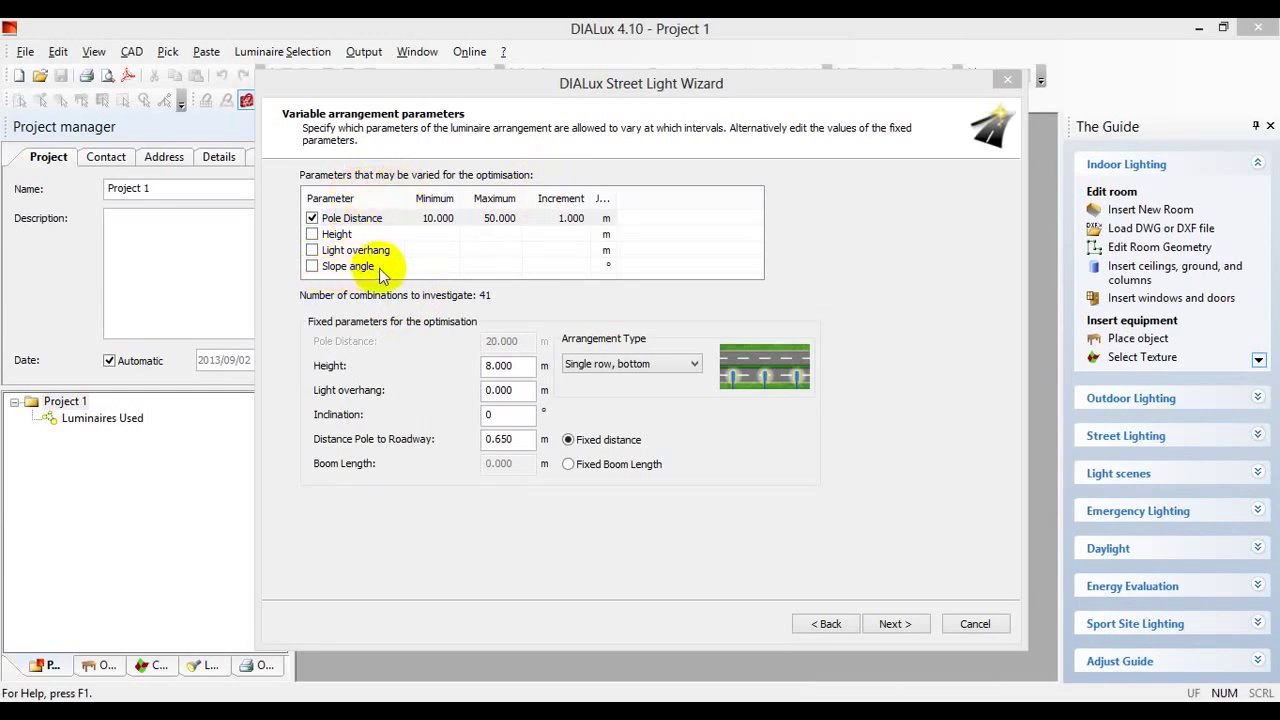
Allow the luminaire height to vary in the optimisation and widen the Increment column of the parameter table.
{"action": "left_click", "coordinate": [311, 235]}
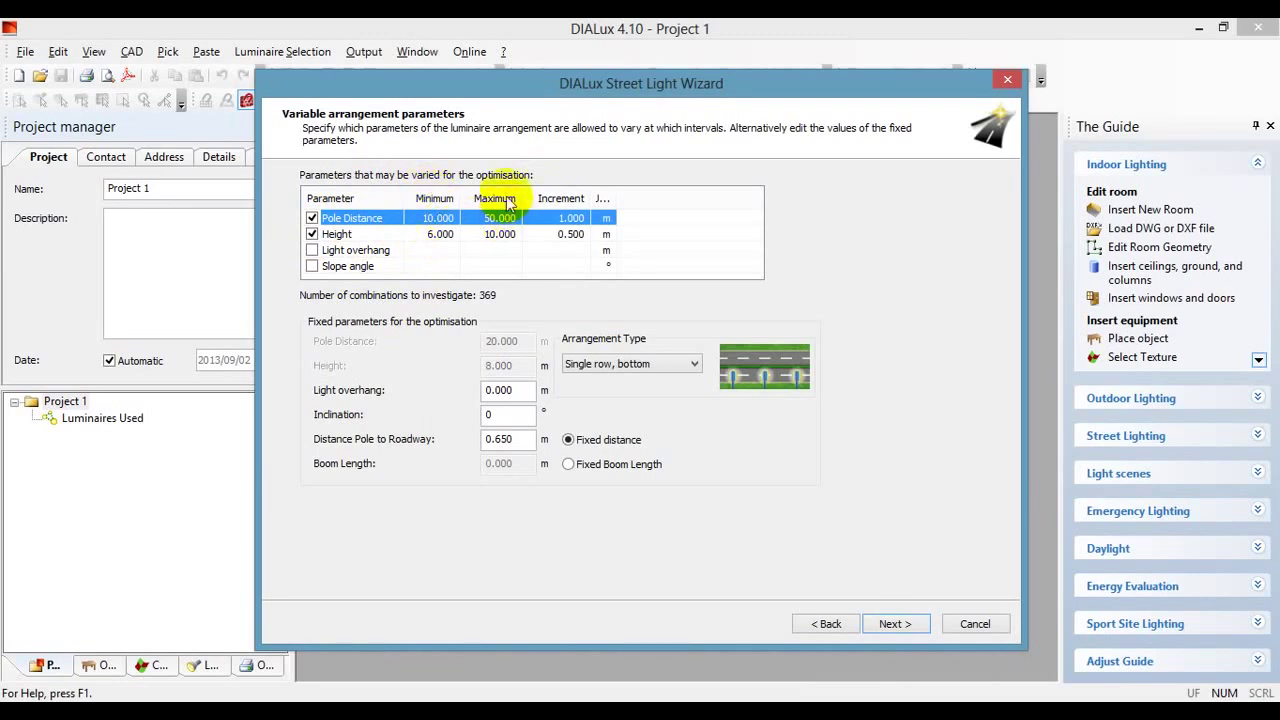
{"action": "left_click_drag", "start_coordinate": [591, 191], "coordinate": [660, 188]}
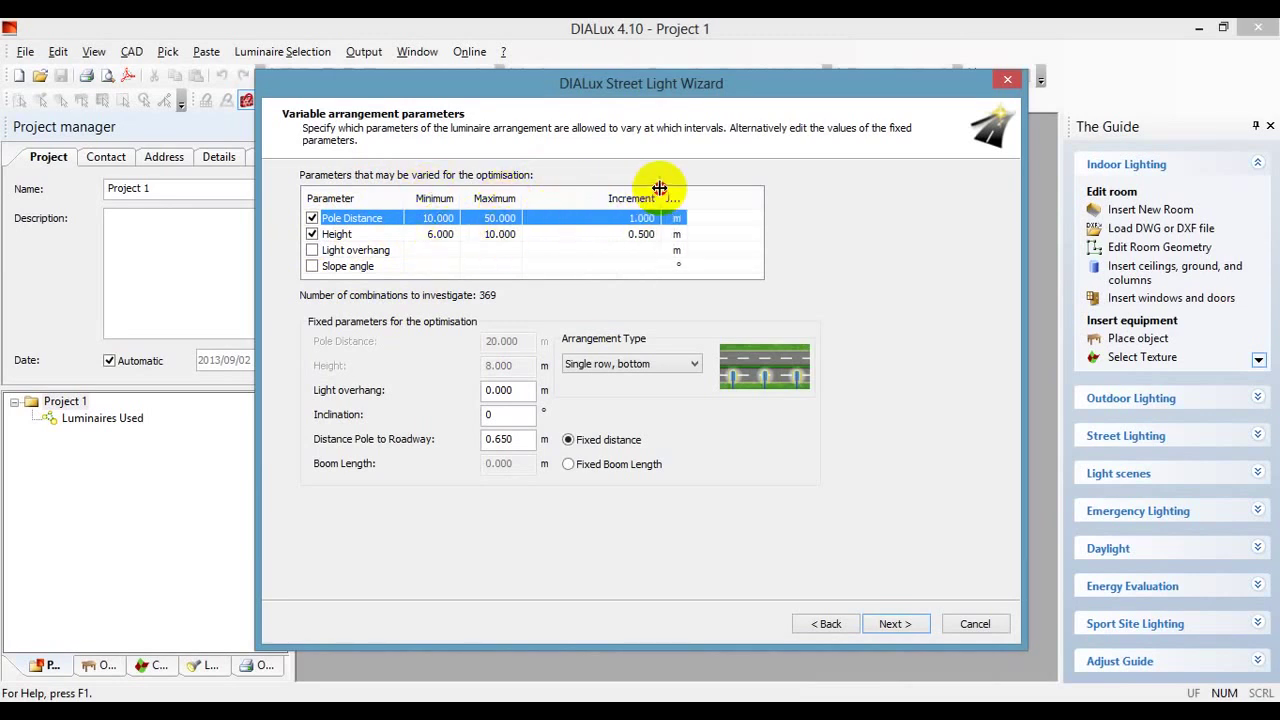
Exclude height from the optimisation and fix height at 10 m, light overhang at 0.5 m, inclination at 15° and pole-to-roadway distance at 1 m.
{"action": "left_click", "coordinate": [642, 234]}
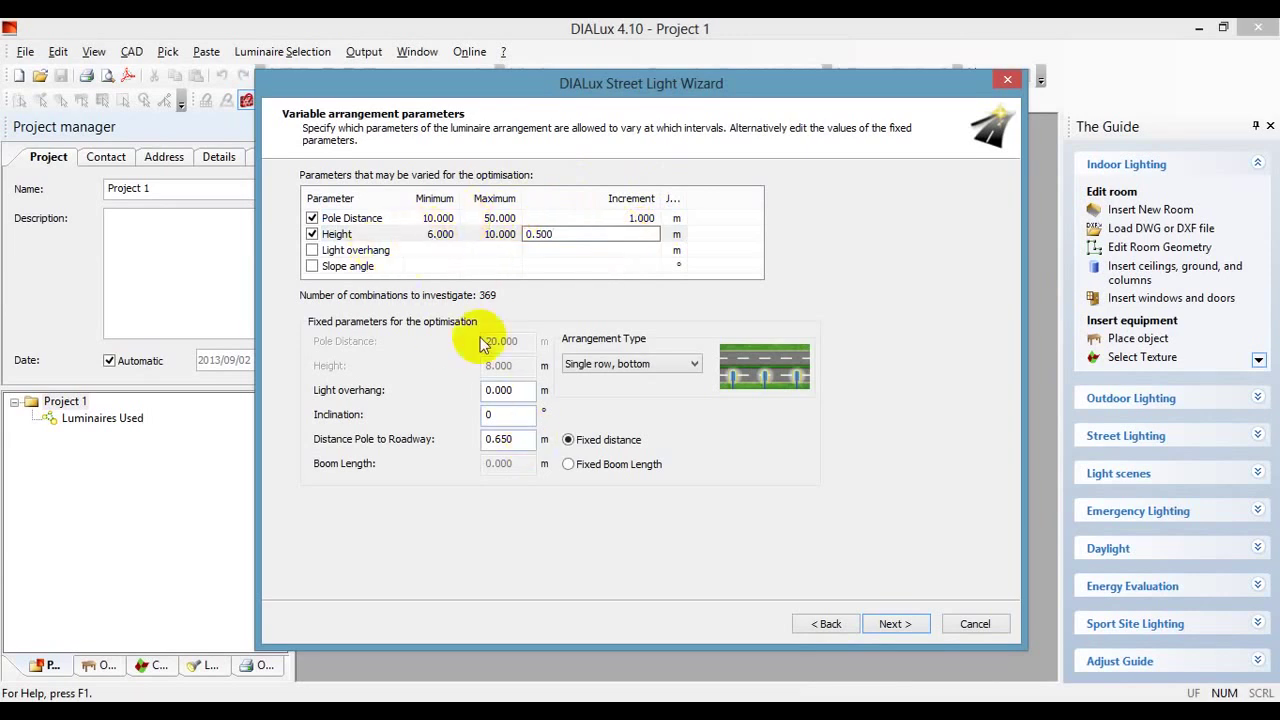
{"action": "left_click", "coordinate": [500, 390]}
{"action": "left_click", "coordinate": [506, 414]}
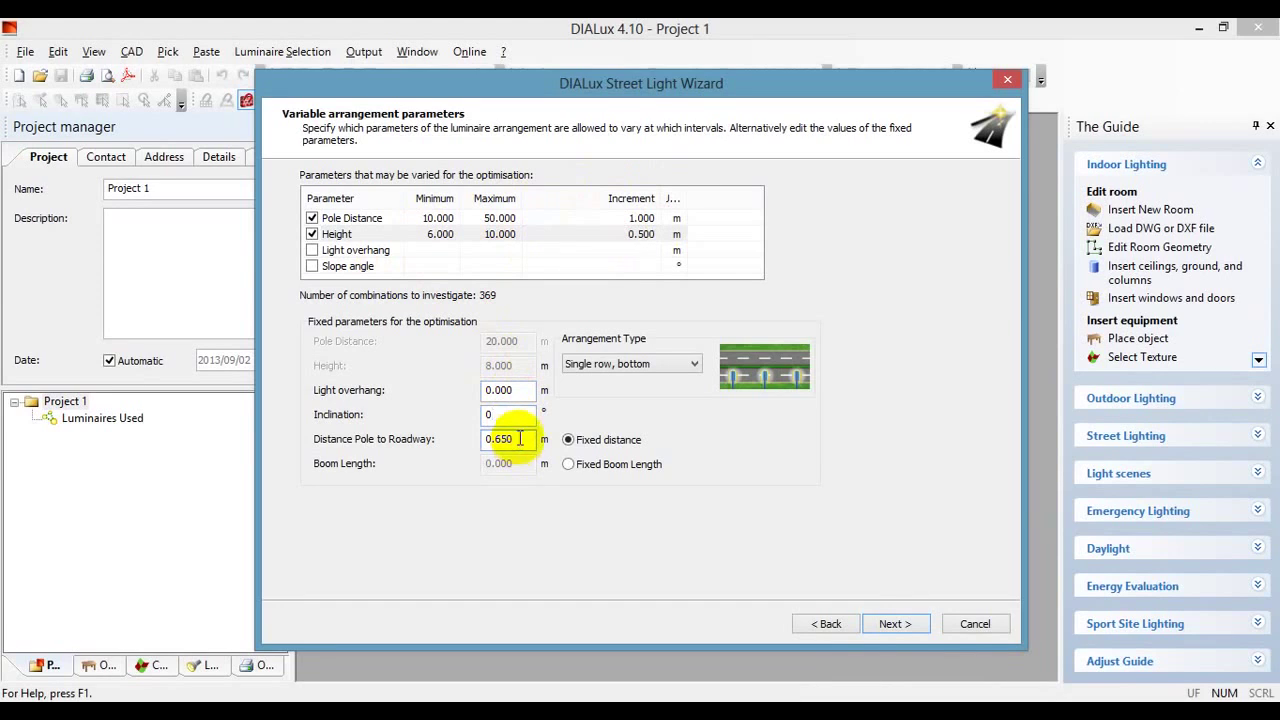
{"action": "left_click", "coordinate": [311, 234]}
{"action": "left_click", "coordinate": [525, 366]}
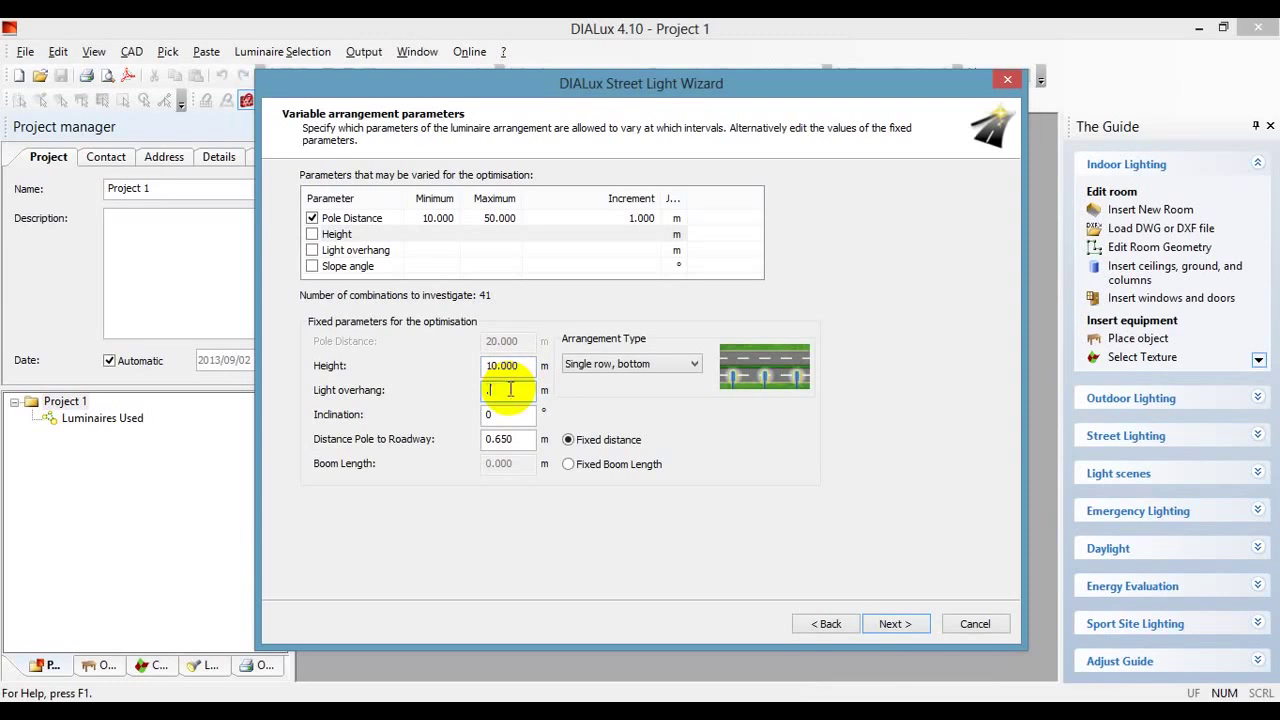
{"action": "left_click", "coordinate": [506, 412]}
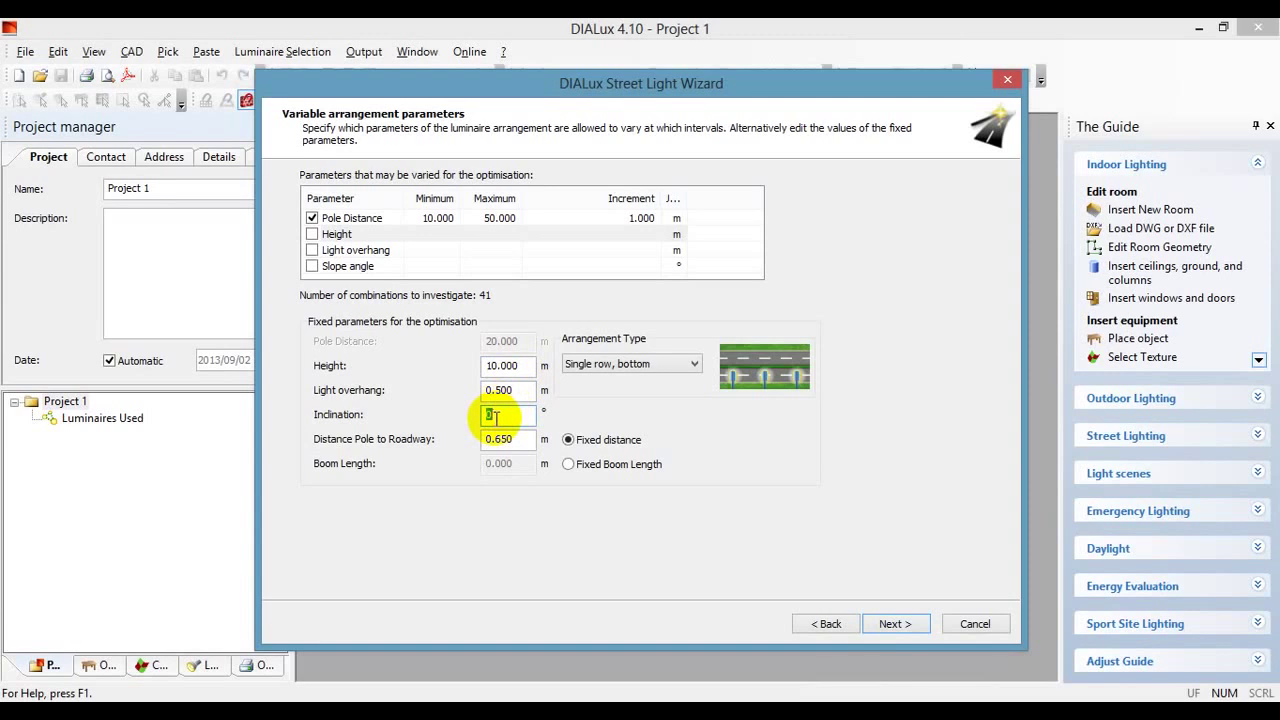
{"action": "left_click", "coordinate": [498, 439]}
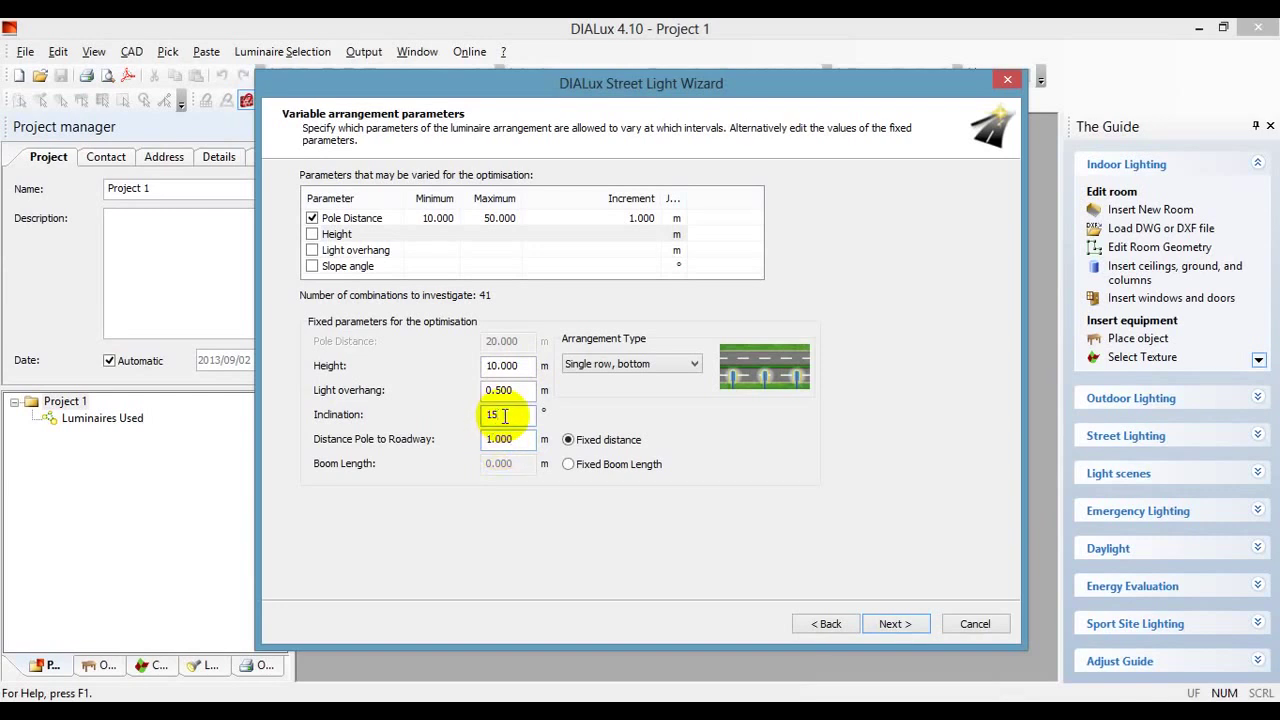
Switch to book.pdf in Adobe Reader, examine overhang and set-back in the street lighting elevation diagram, and return to the wizard's inclination value.
{"action": "left_click", "coordinate": [800, 708]}
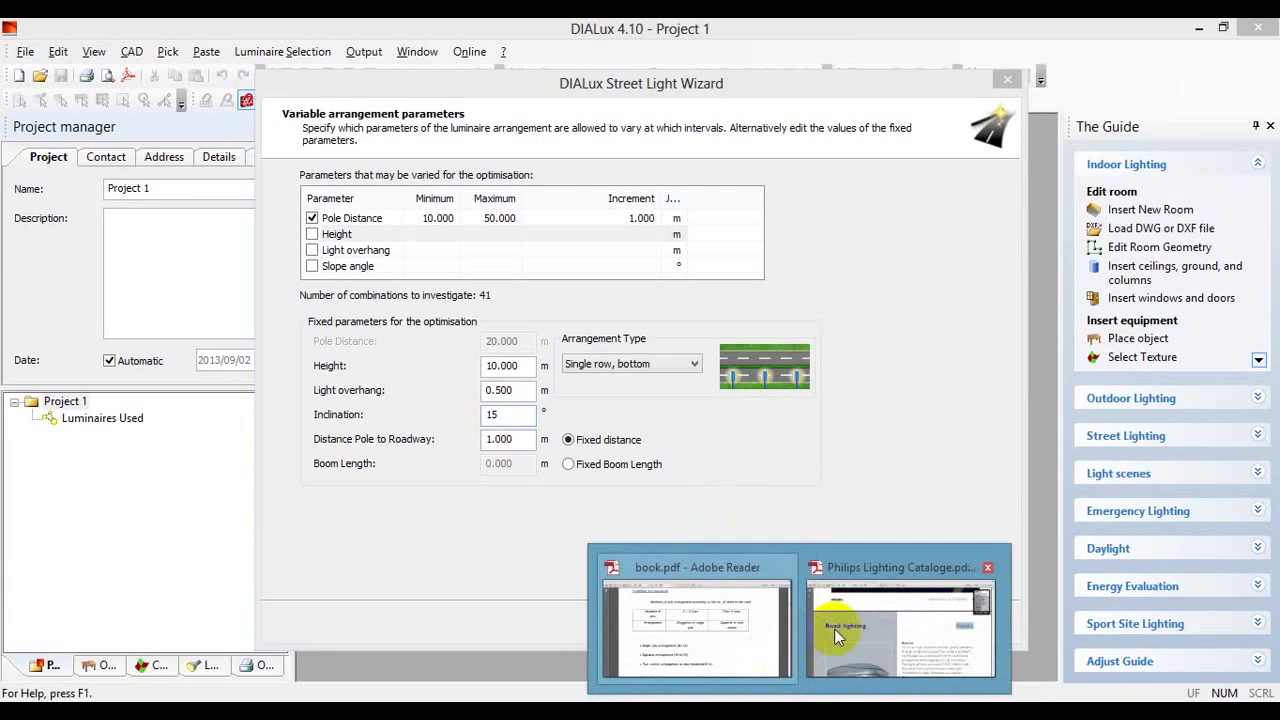
{"action": "left_click", "coordinate": [737, 623]}
{"action": "scroll", "coordinate": [742, 446], "scroll_direction": "up", "scroll_amount": 3}
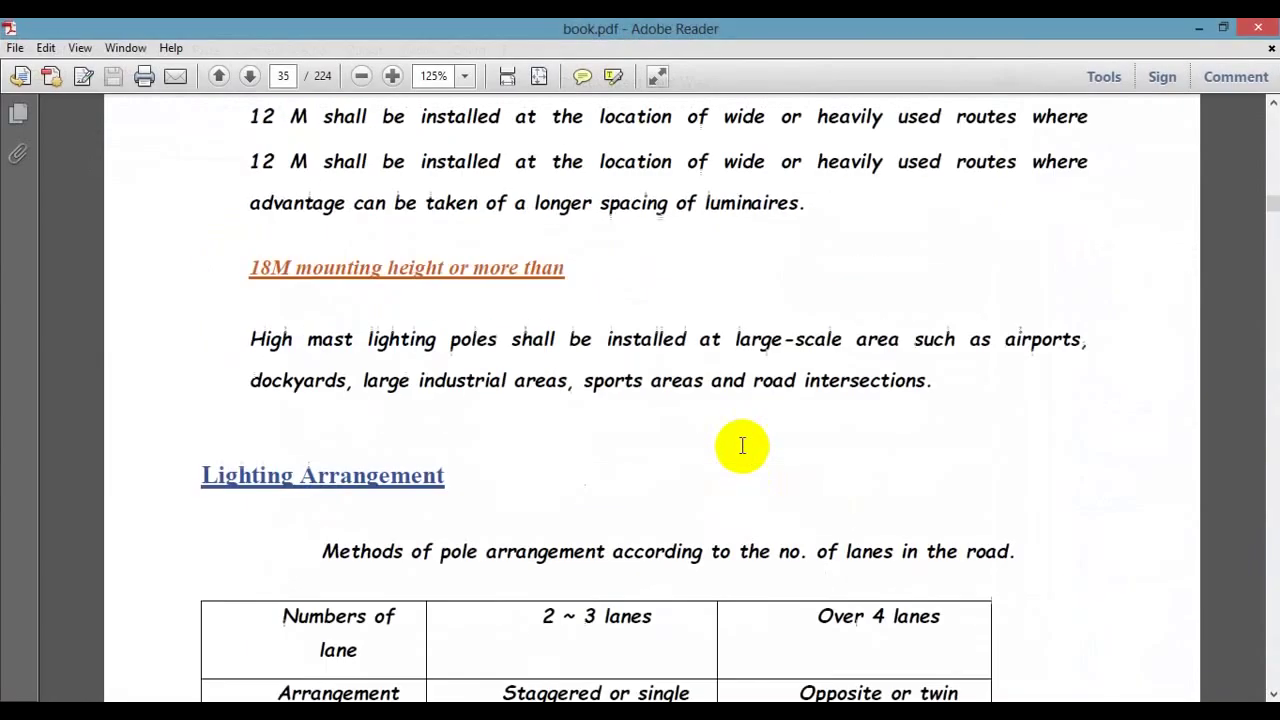
{"action": "scroll", "coordinate": [742, 446], "scroll_direction": "up", "scroll_amount": 20}
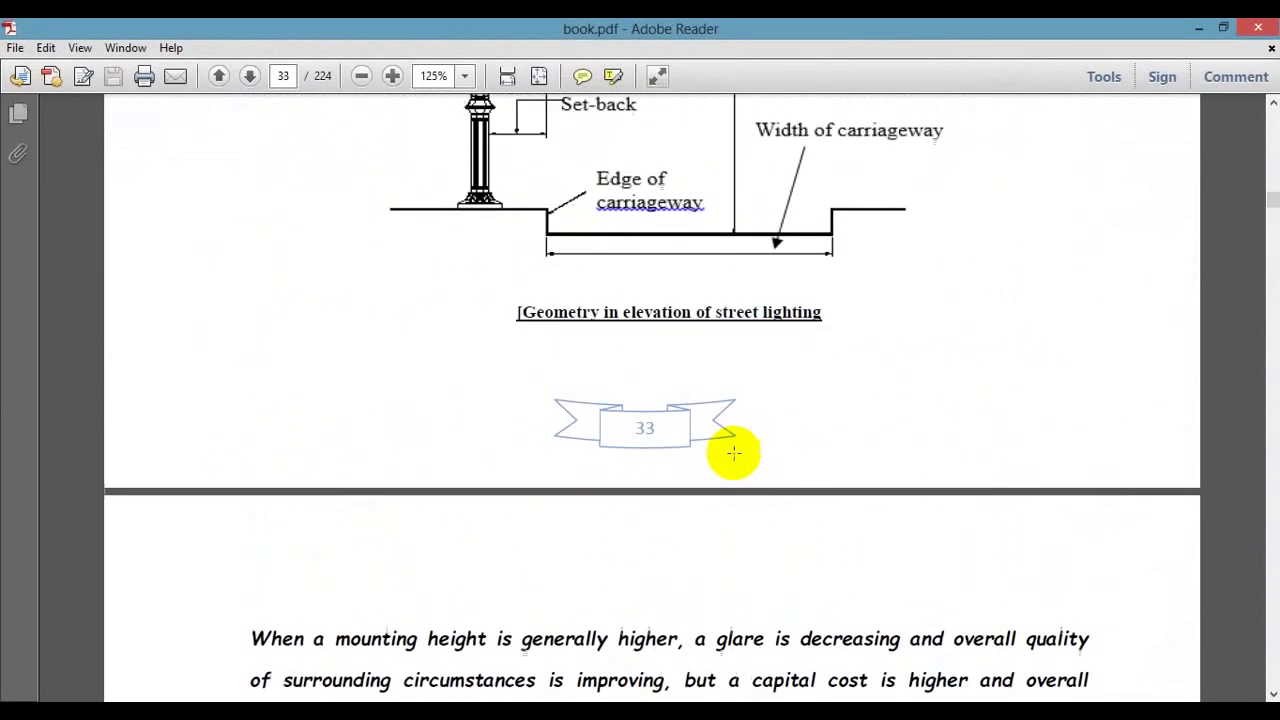
{"action": "scroll", "coordinate": [734, 453], "scroll_direction": "up", "scroll_amount": 5}
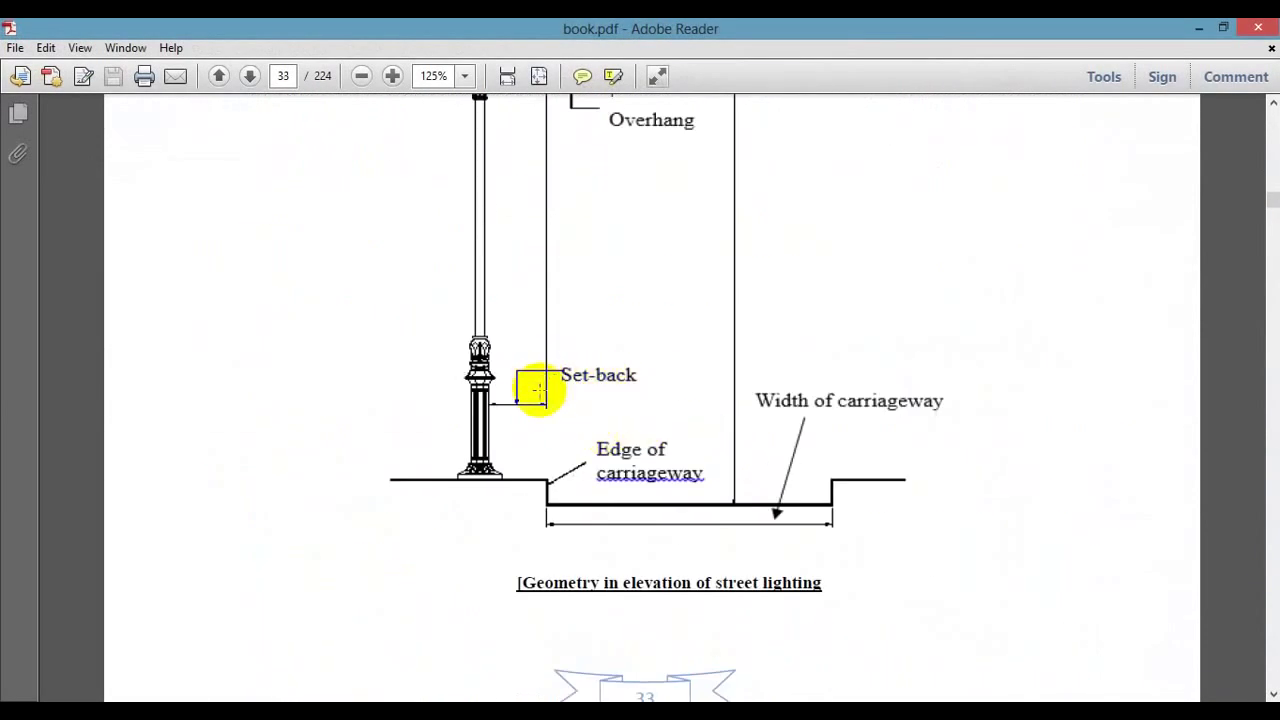
{"action": "scroll", "coordinate": [540, 400], "scroll_direction": "up", "scroll_amount": 1}
{"action": "scroll", "coordinate": [535, 430], "scroll_direction": "down", "scroll_amount": 2}
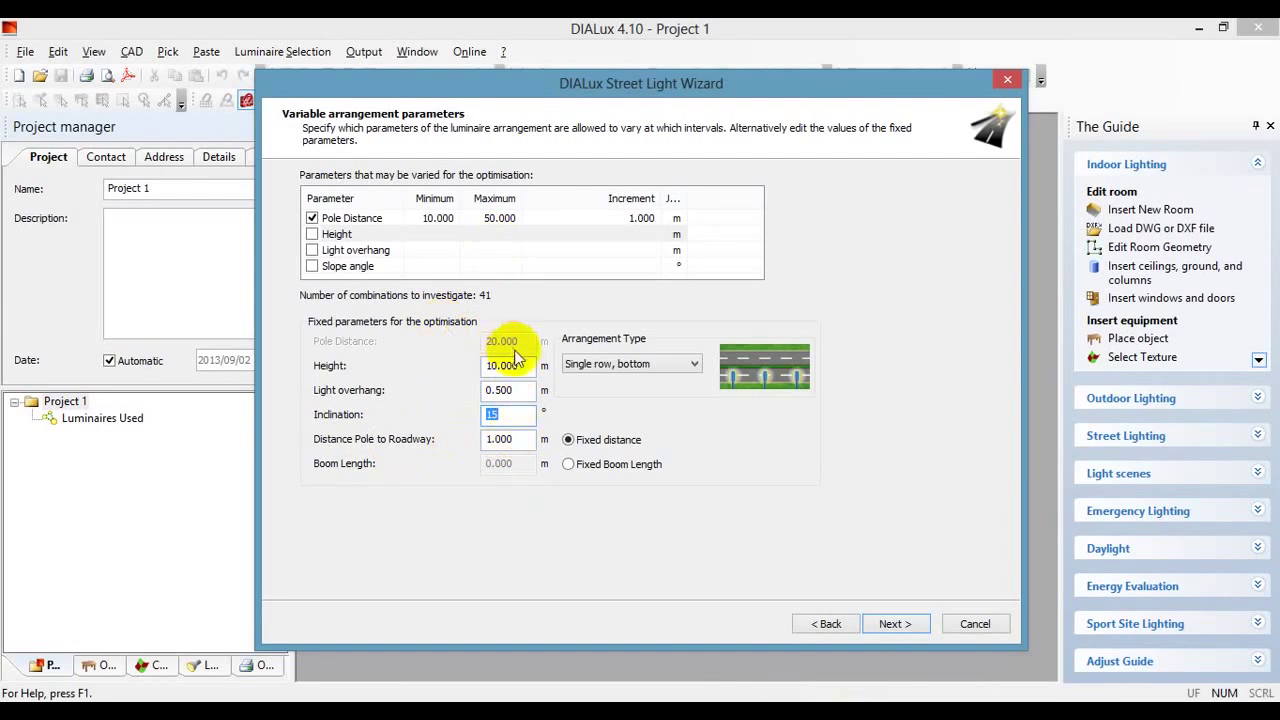
{"action": "left_click", "coordinate": [512, 414]}
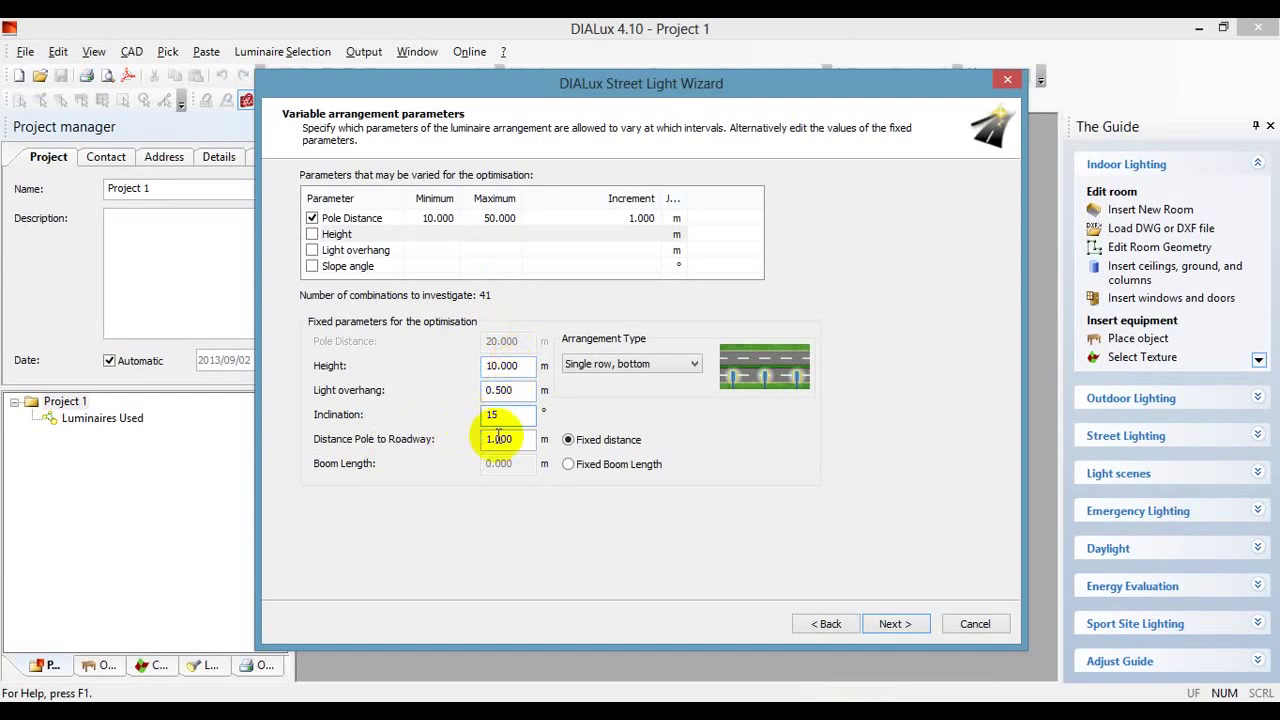
Compare the wizard's arrangement types with book.pdf's Lighting Arrangement table by number of lanes and its road-width-to-column-height rules.
{"action": "left_click", "coordinate": [594, 364]}
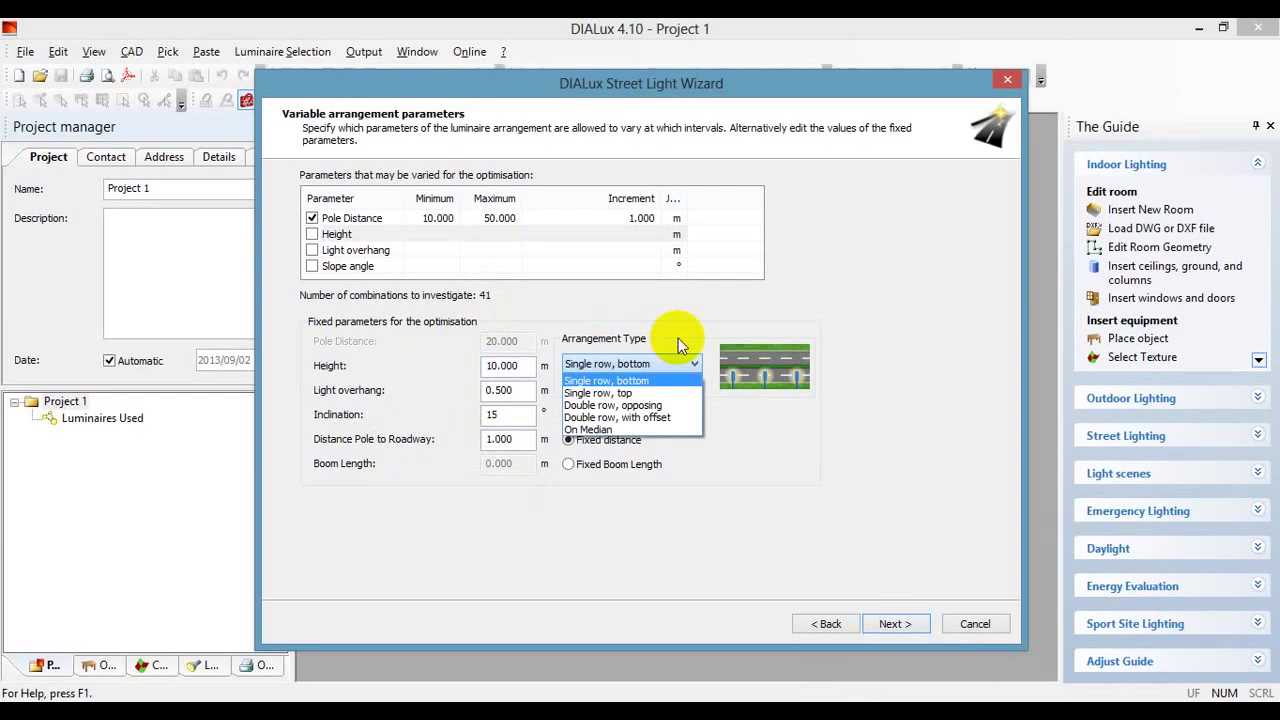
{"action": "left_click", "coordinate": [714, 634]}
{"action": "scroll", "coordinate": [692, 497], "scroll_direction": "down", "scroll_amount": 20}
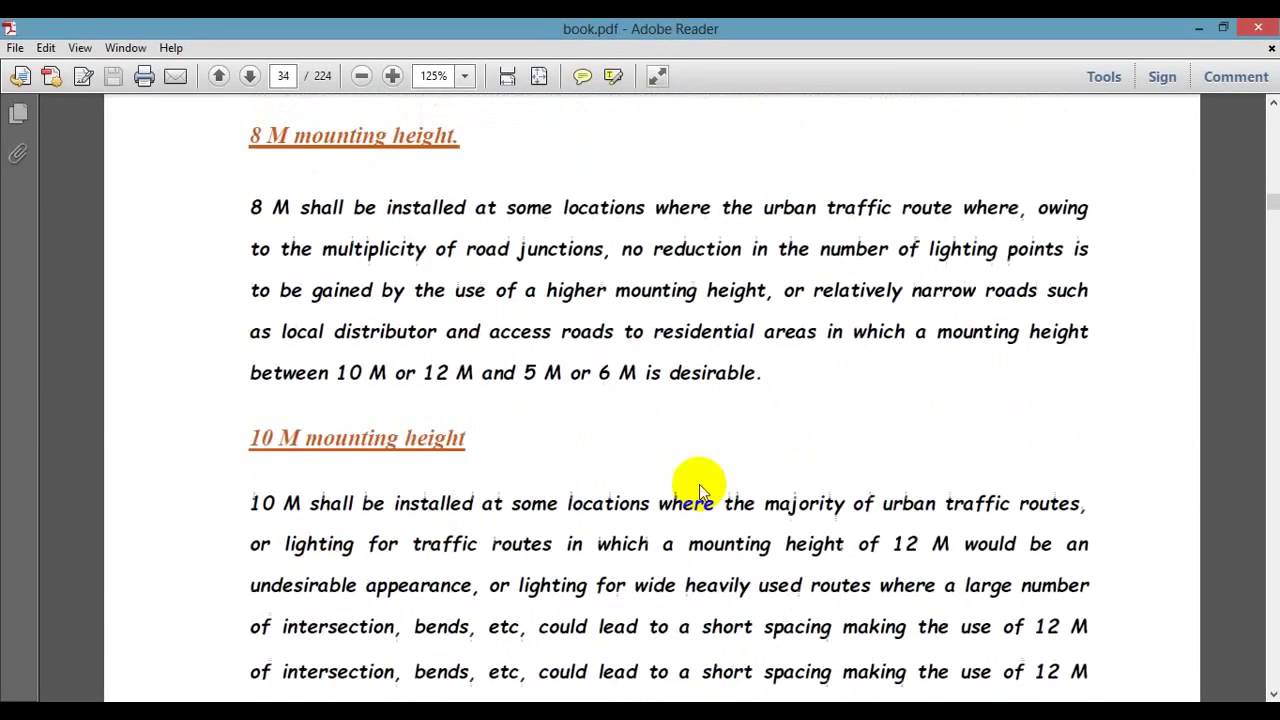
{"action": "scroll", "coordinate": [702, 483], "scroll_direction": "down", "scroll_amount": 5}
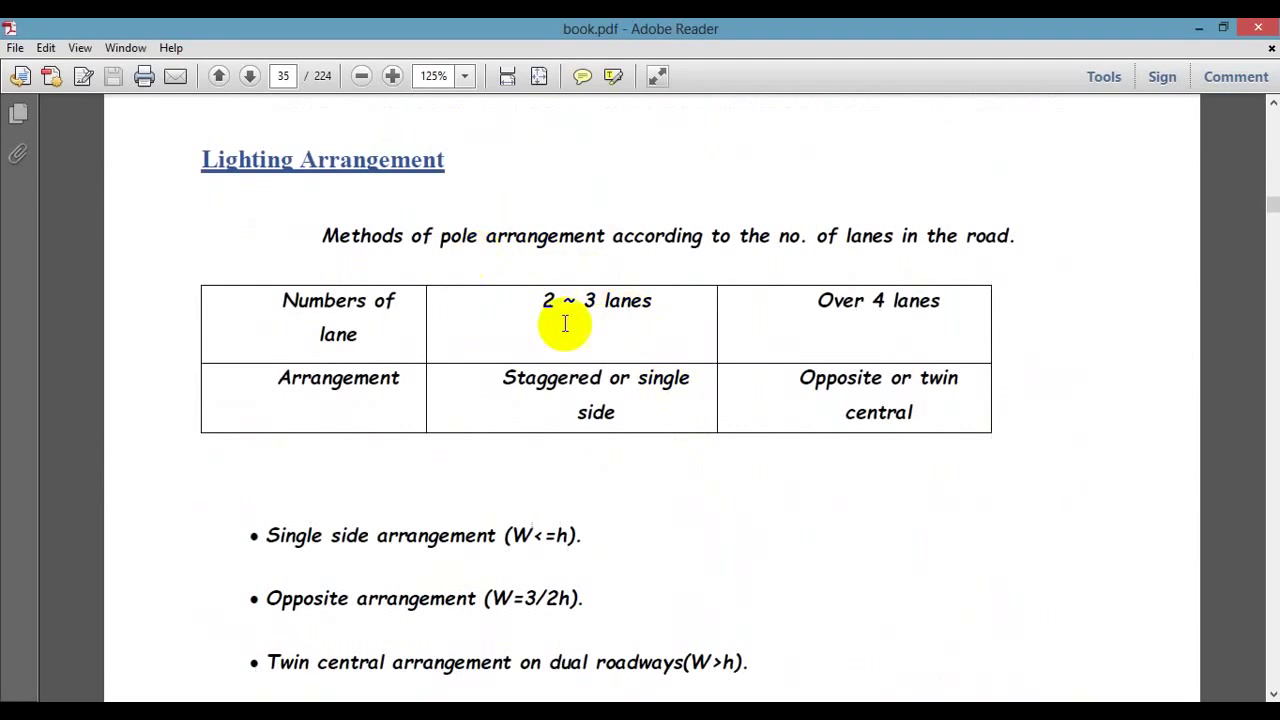
{"action": "scroll", "coordinate": [671, 321], "scroll_direction": "down", "scroll_amount": 3}
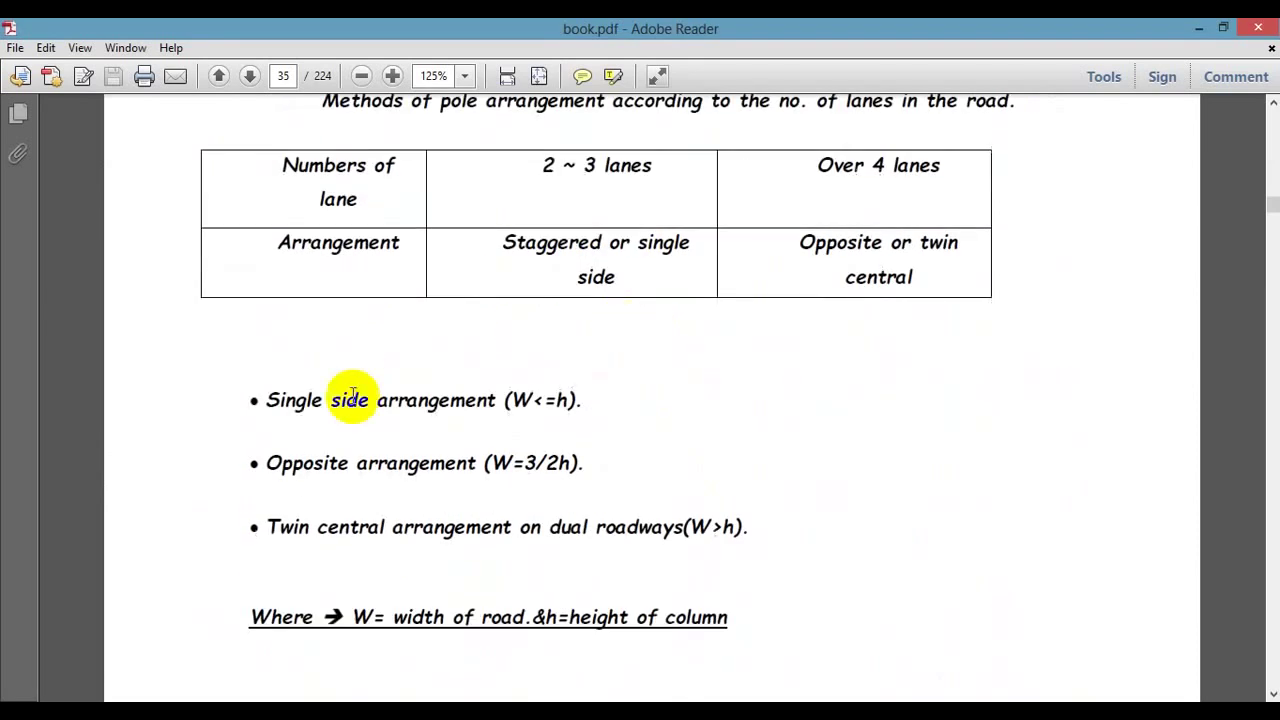
{"action": "left_click_drag", "start_coordinate": [548, 400], "coordinate": [573, 392]}
{"action": "left_click", "coordinate": [652, 391]}
{"action": "scroll", "coordinate": [652, 391], "scroll_direction": "up", "scroll_amount": 4}
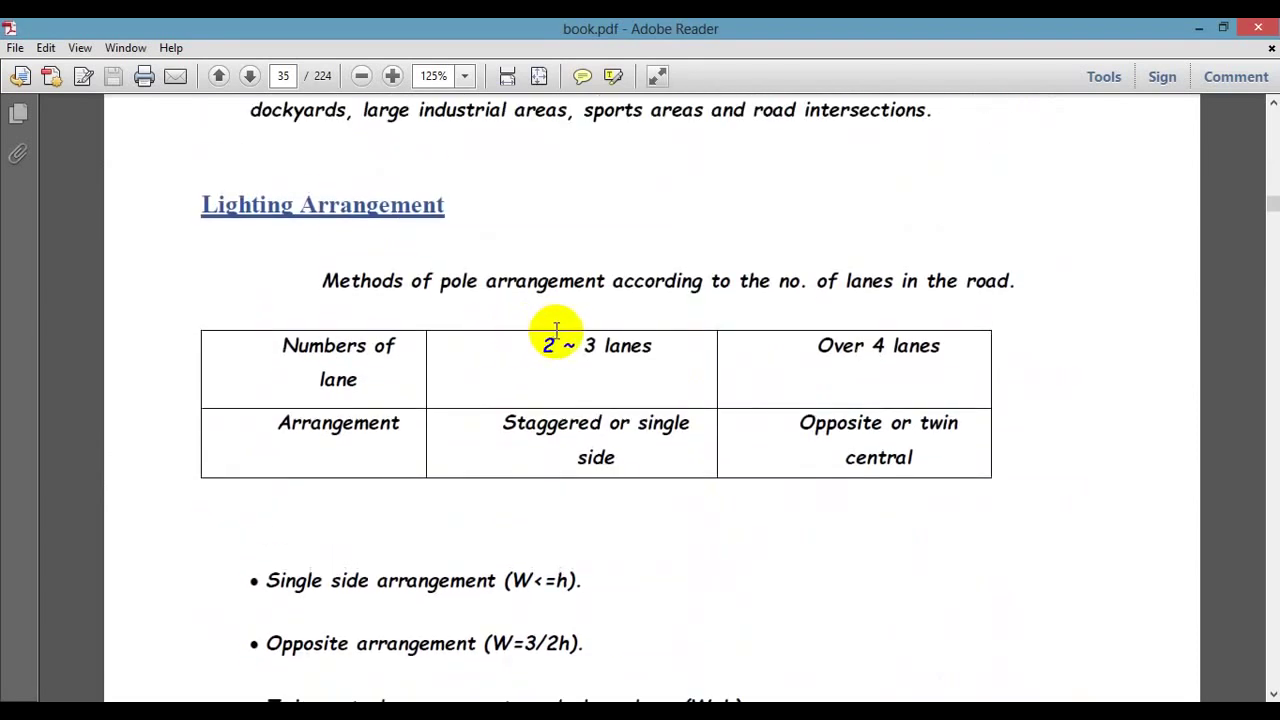
{"action": "double_click", "coordinate": [627, 350]}
{"action": "left_click", "coordinate": [630, 352]}
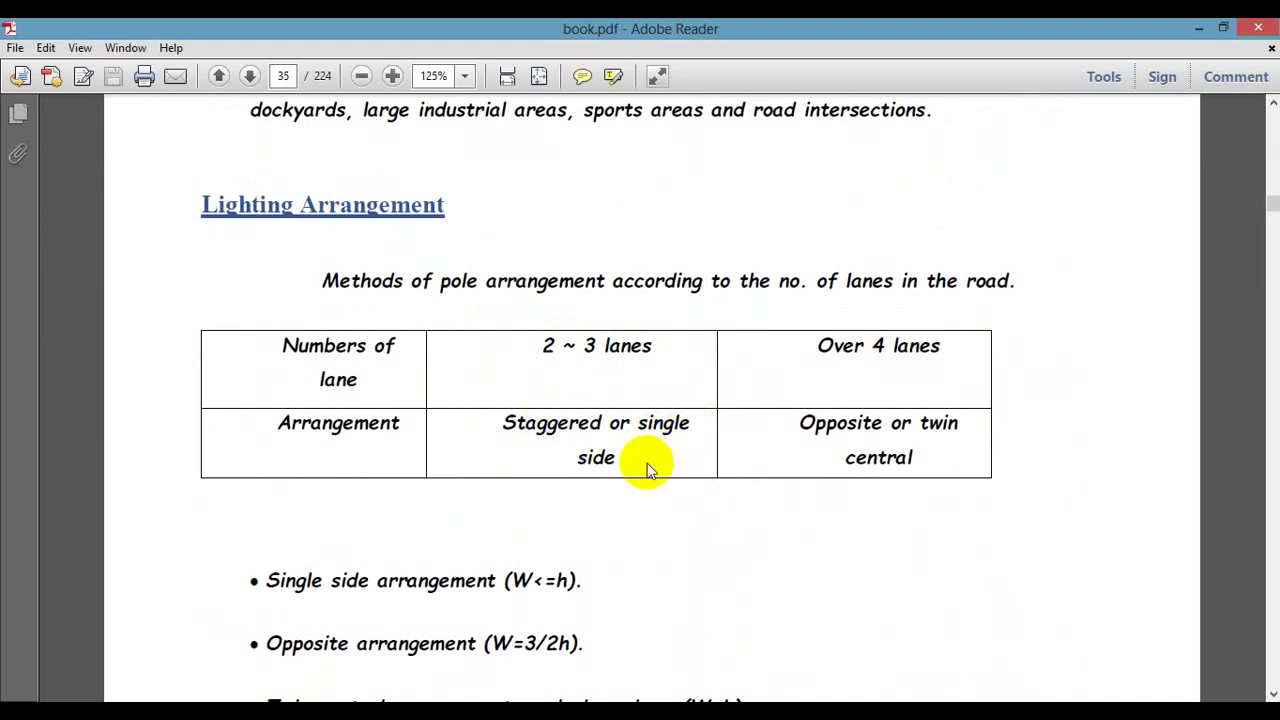
{"action": "scroll", "coordinate": [647, 463], "scroll_direction": "down", "scroll_amount": 2}
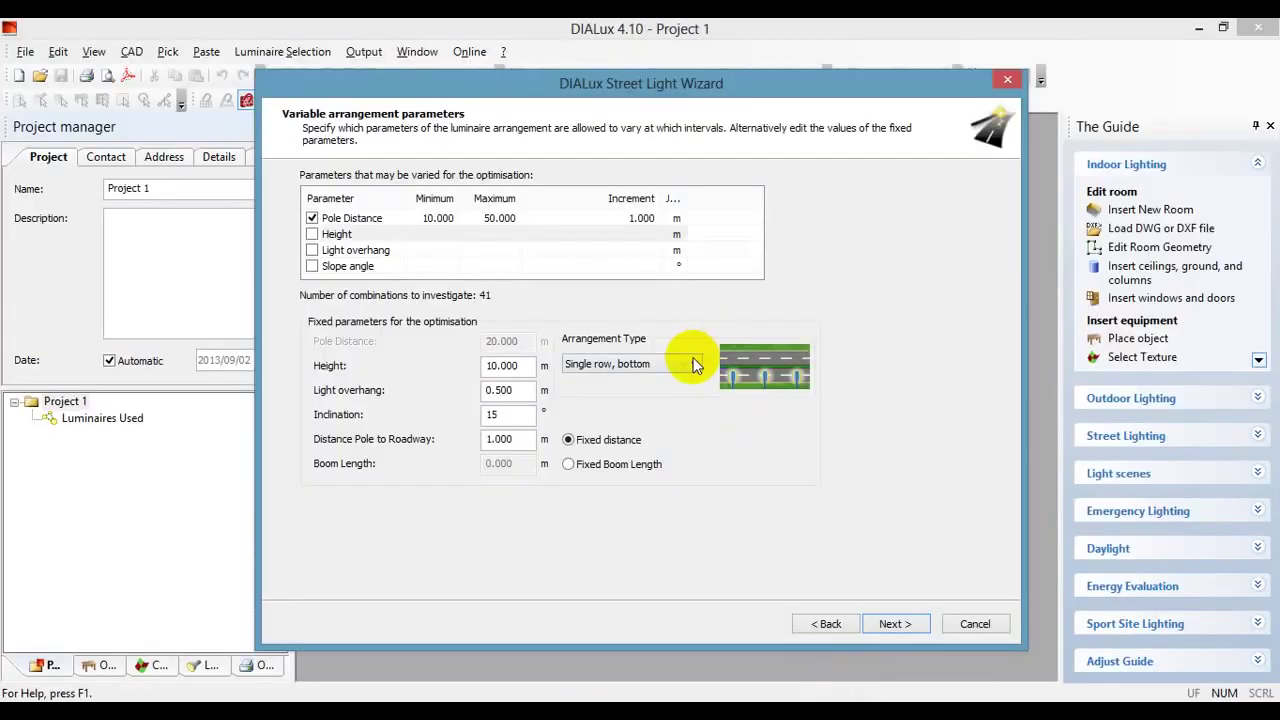
Return to the street light wizard and set the arrangement type to Double row, with offset.
{"action": "left_click", "coordinate": [695, 364]}
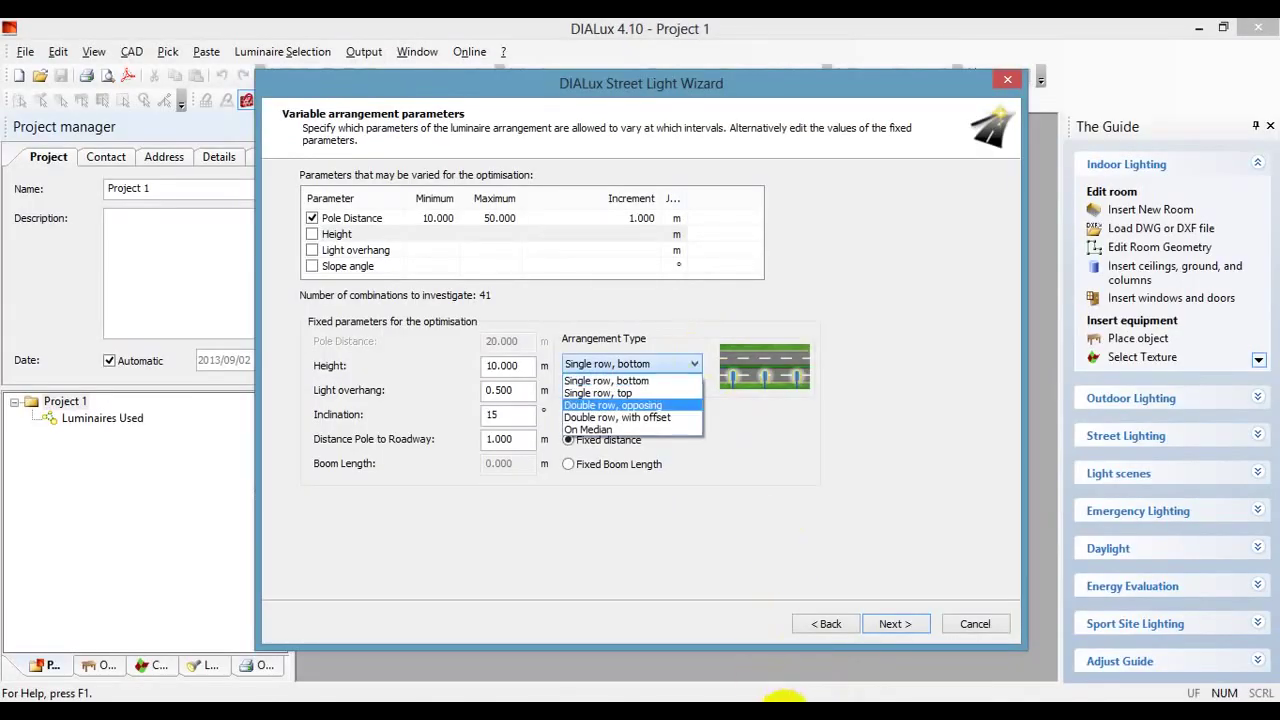
{"action": "left_click", "coordinate": [800, 712]}
{"action": "left_click", "coordinate": [686, 638]}
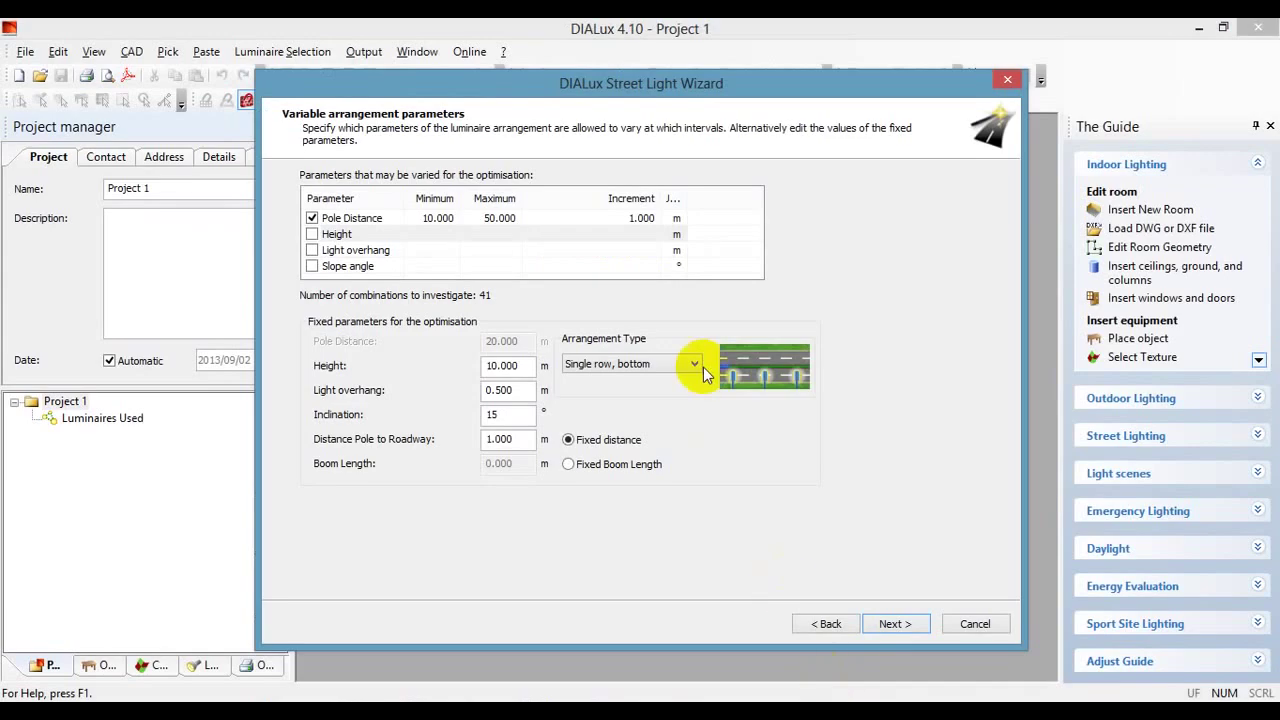
{"action": "left_click", "coordinate": [694, 364]}
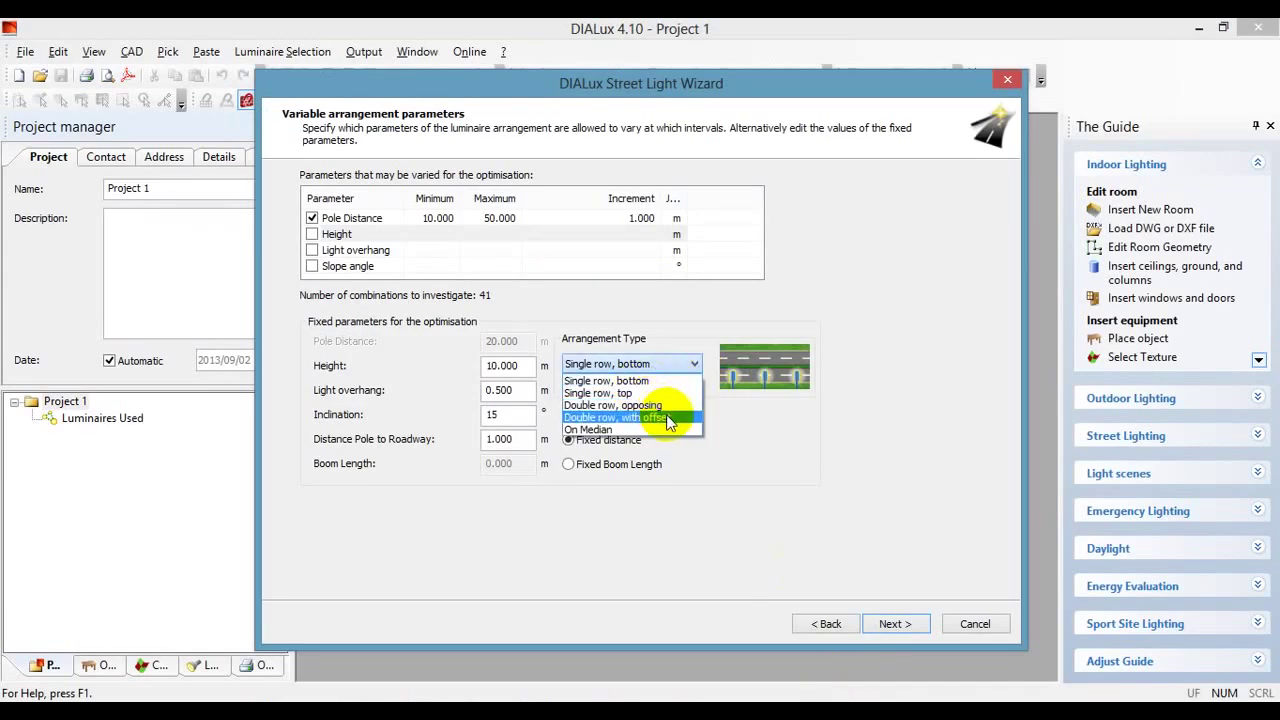
{"action": "left_click", "coordinate": [668, 418]}
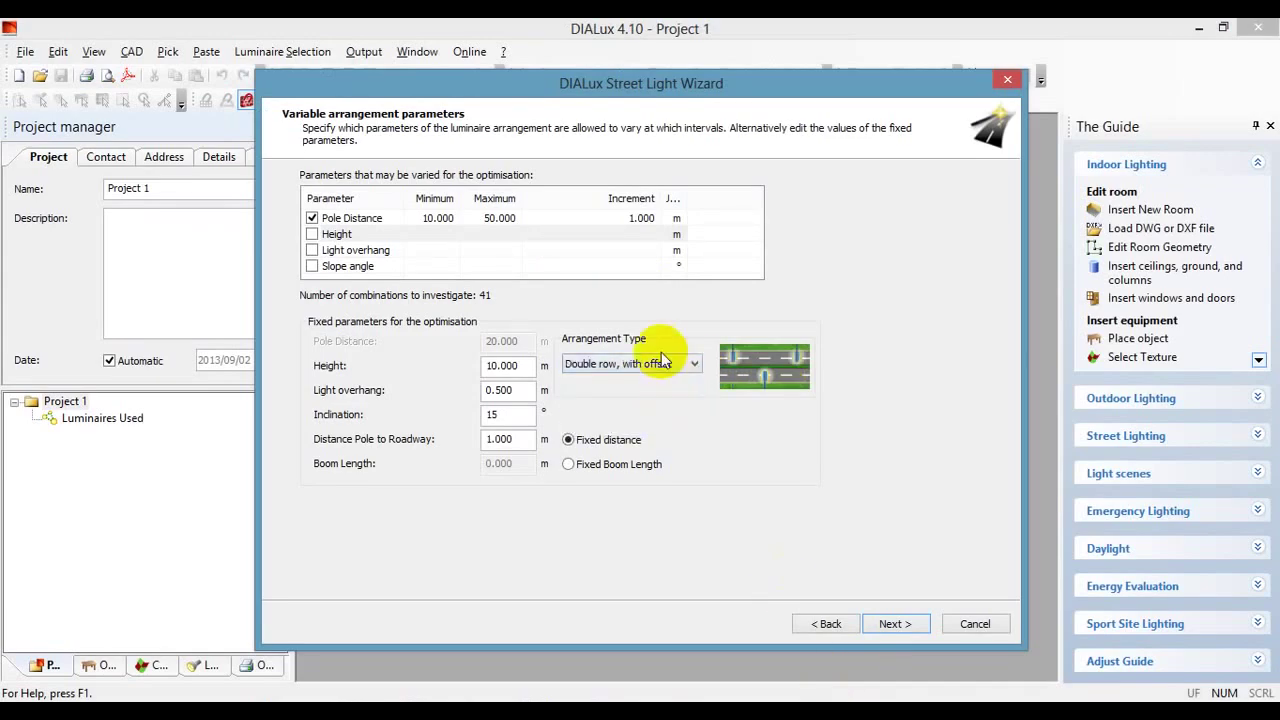
Check the pole height against book.pdf's guidance on 6 m, 8 m and 10 m mounting heights.
{"action": "double_click", "coordinate": [525, 368]}
{"action": "left_click", "coordinate": [771, 694]}
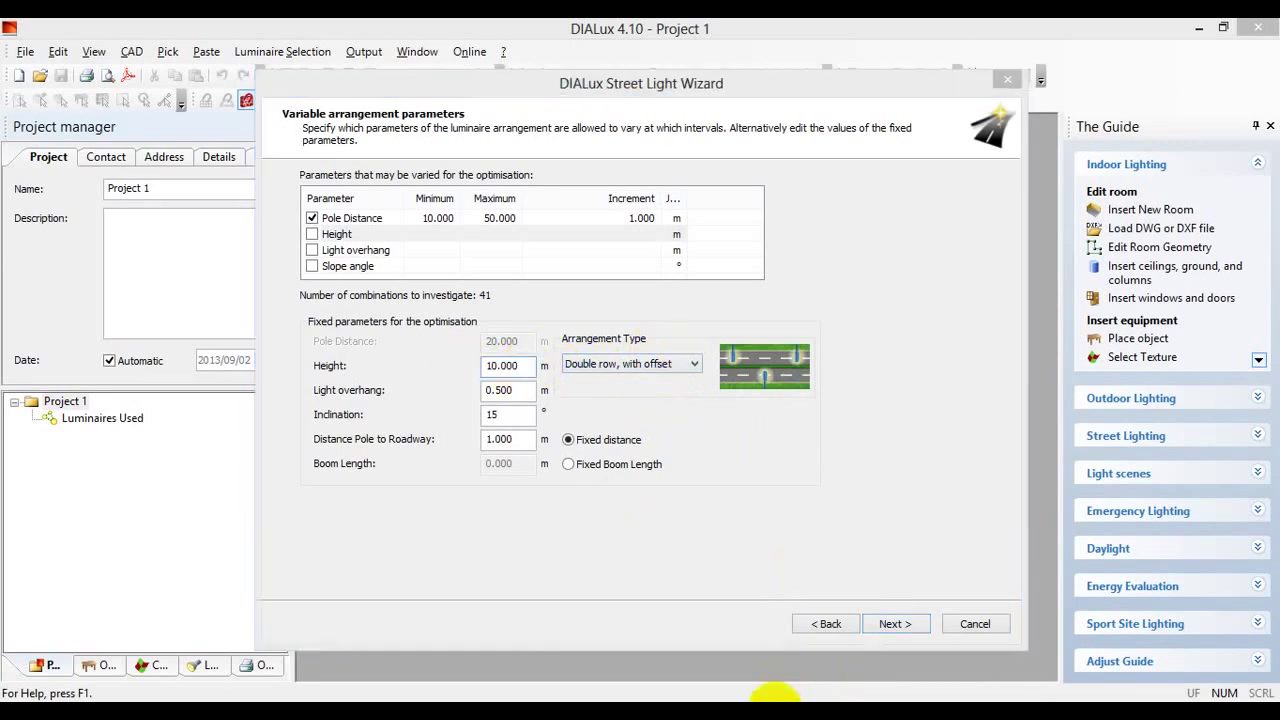
{"action": "left_click", "coordinate": [680, 616]}
{"action": "scroll", "coordinate": [738, 477], "scroll_direction": "up", "scroll_amount": 15}
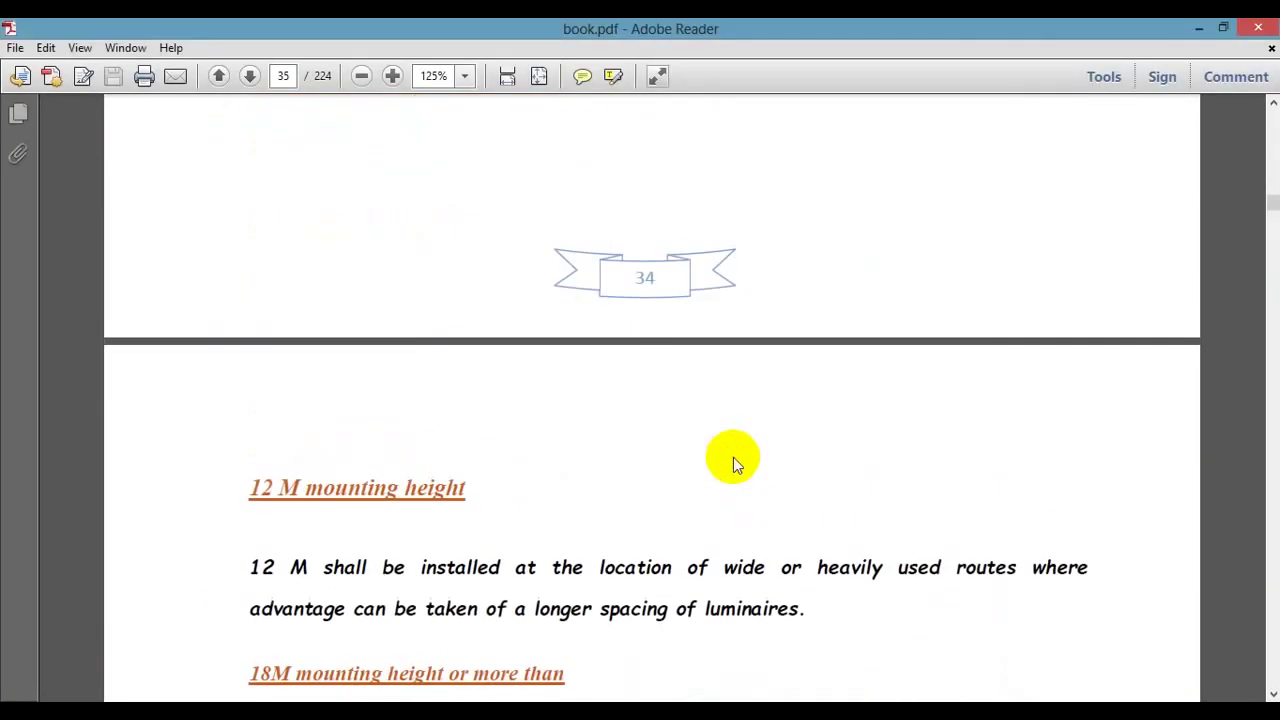
{"action": "scroll", "coordinate": [565, 378], "scroll_direction": "up", "scroll_amount": 12}
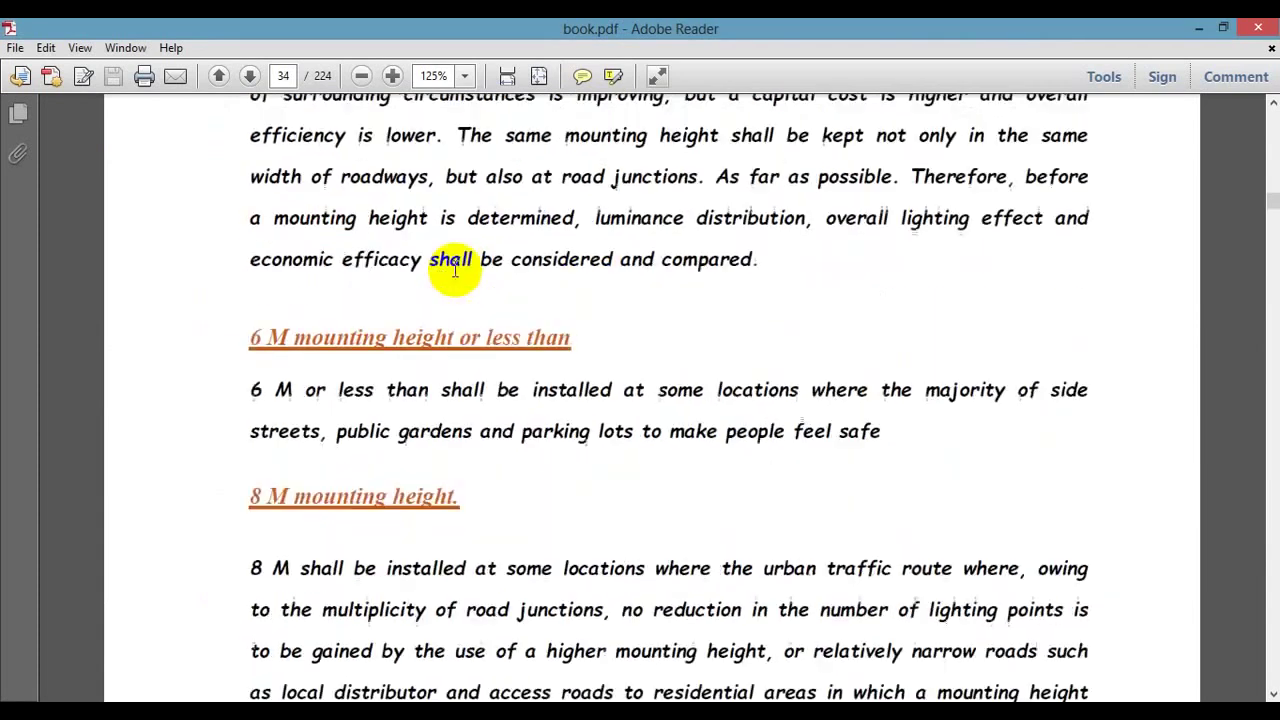
{"action": "scroll", "coordinate": [353, 285], "scroll_direction": "down", "scroll_amount": 10}
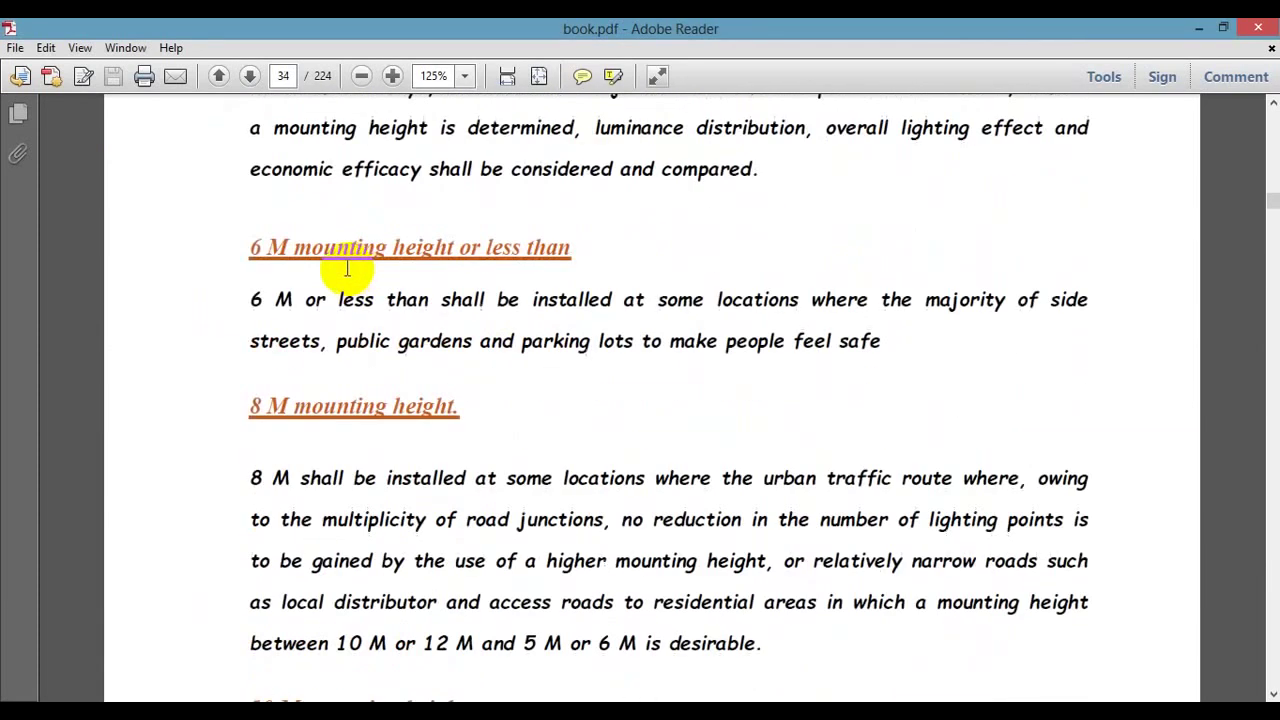
{"action": "scroll", "coordinate": [252, 285], "scroll_direction": "down", "scroll_amount": 2}
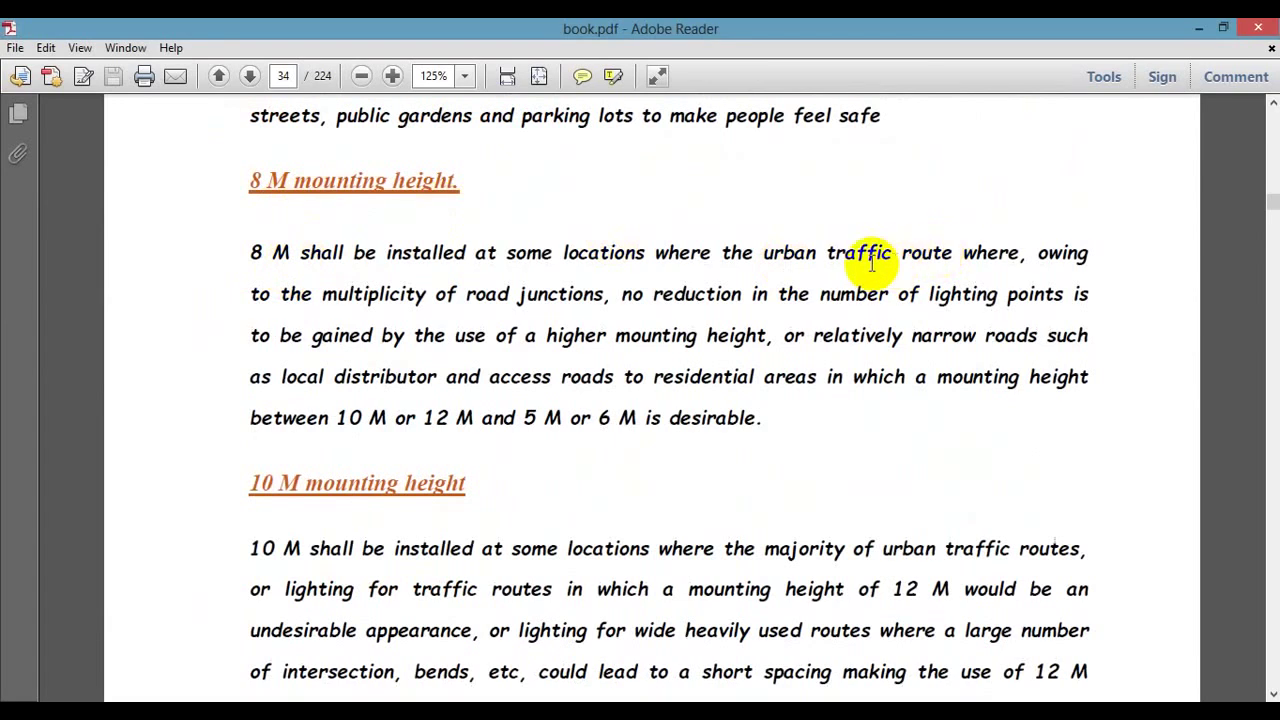
{"action": "scroll", "coordinate": [850, 265], "scroll_direction": "down", "scroll_amount": 3}
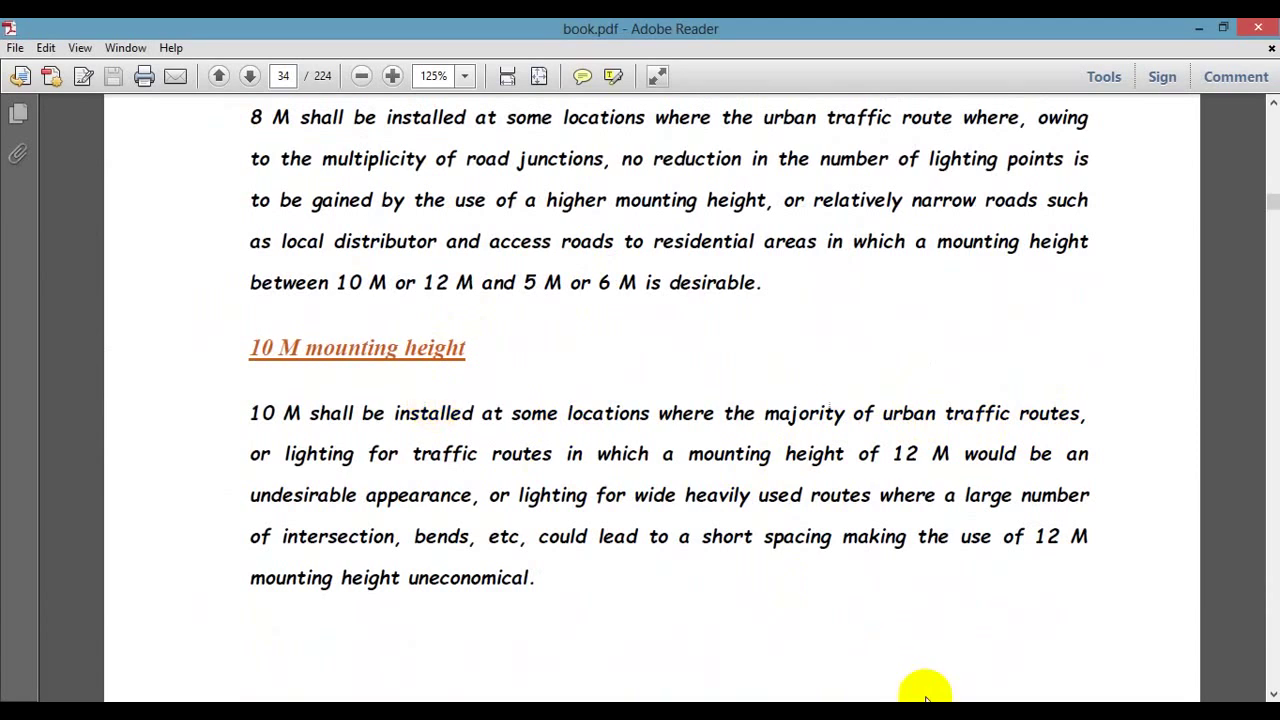
{"action": "mouse_move", "coordinate": [790, 700]}
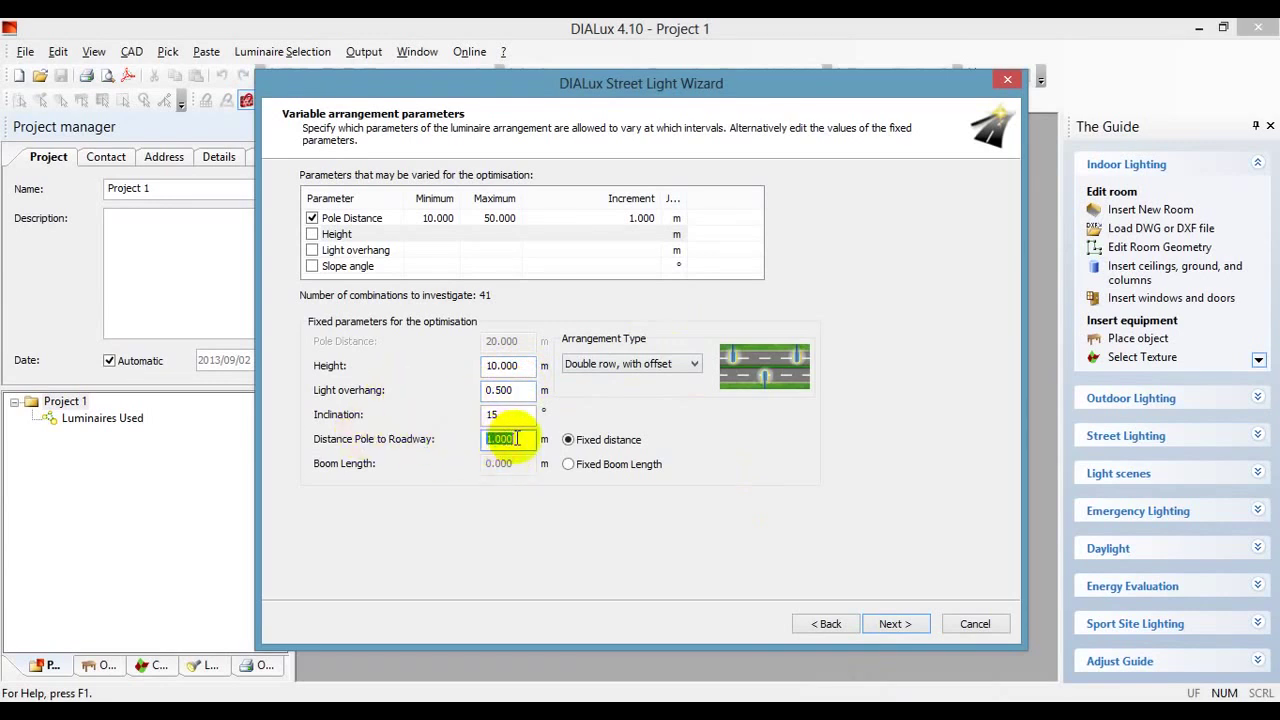
Switch to book.pdf and find the minimum column clearances by road design speed under Locations of columns.
{"action": "left_click", "coordinate": [808, 692]}
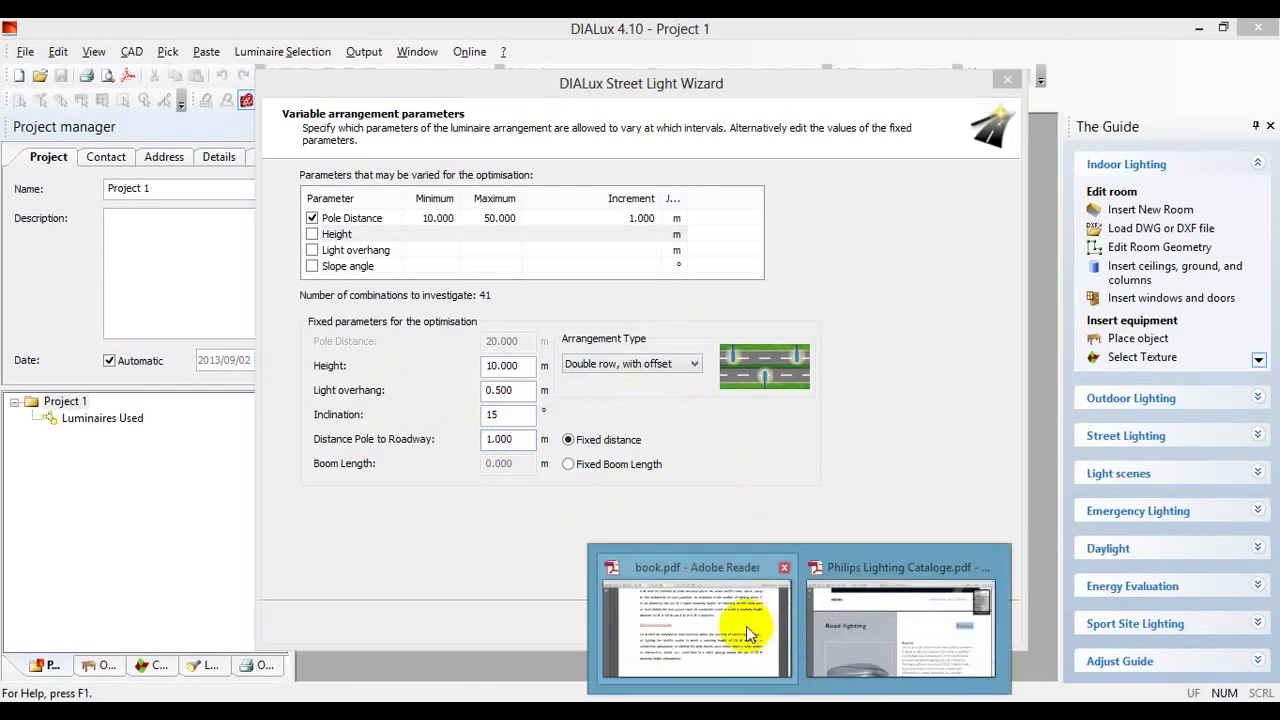
{"action": "left_click", "coordinate": [746, 626]}
{"action": "scroll", "coordinate": [666, 434], "scroll_direction": "up", "scroll_amount": 10}
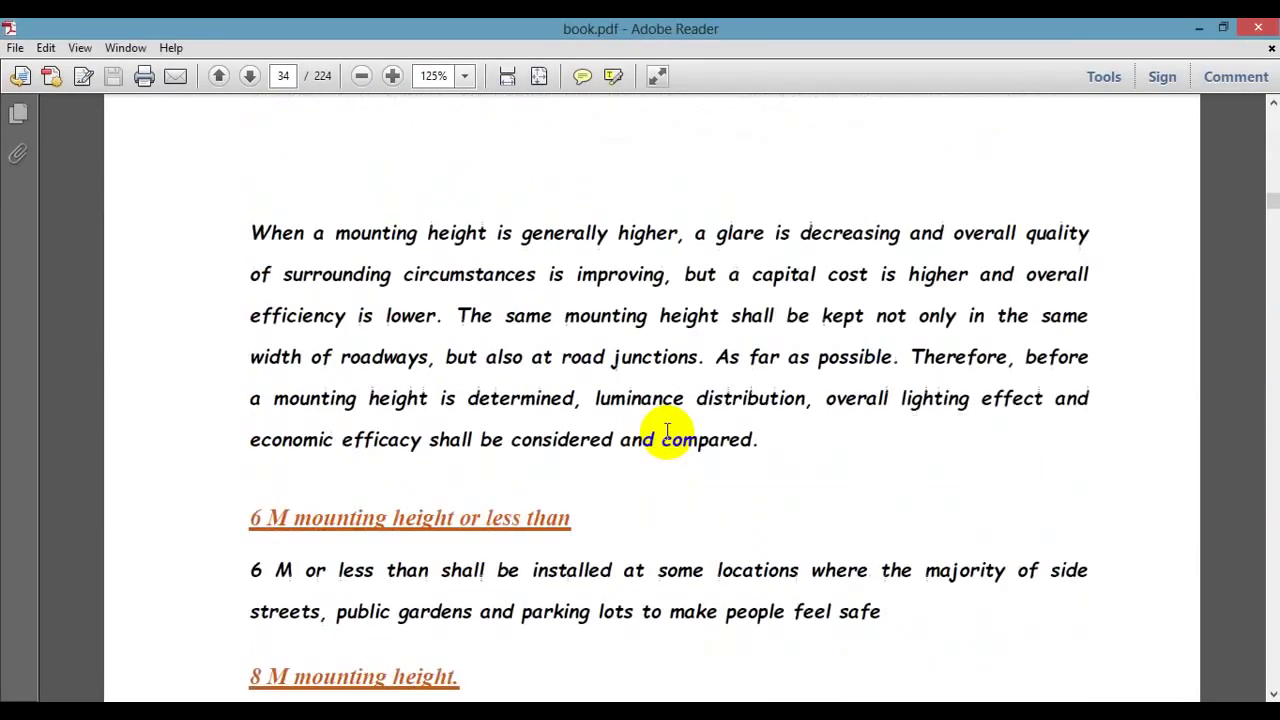
{"action": "scroll", "coordinate": [667, 432], "scroll_direction": "down", "scroll_amount": 15}
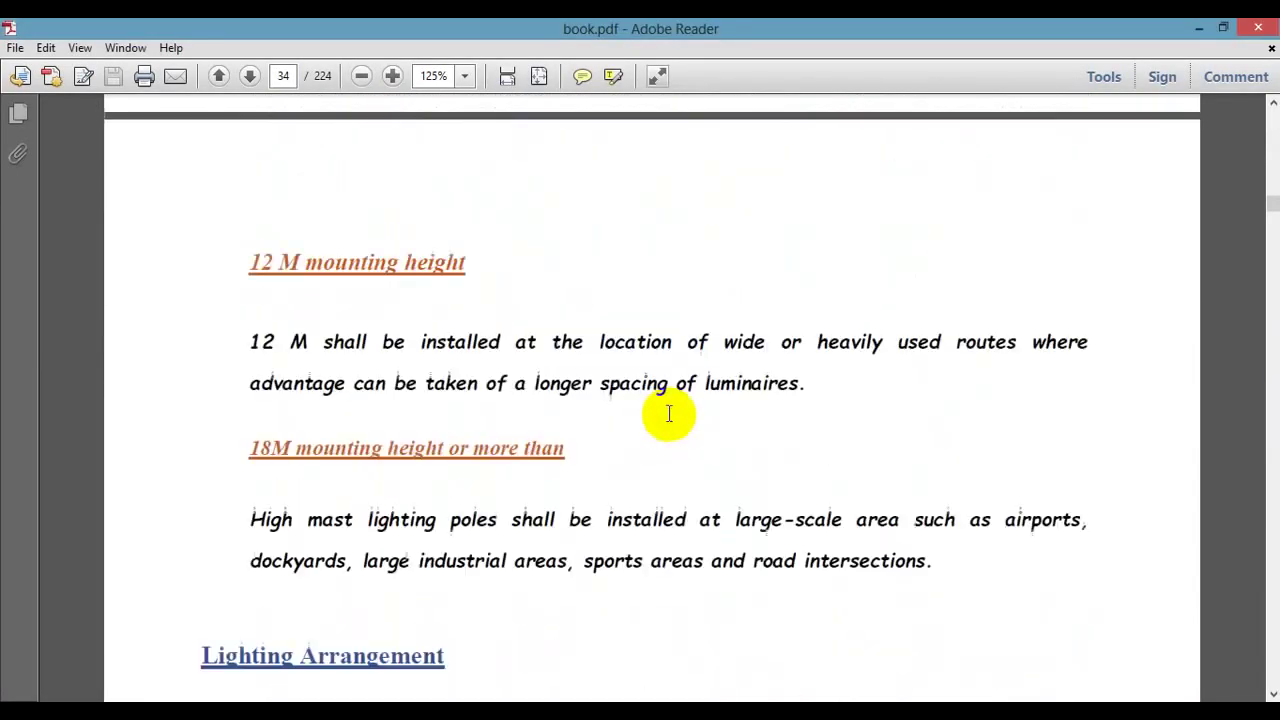
{"action": "scroll", "coordinate": [669, 414], "scroll_direction": "down", "scroll_amount": 20}
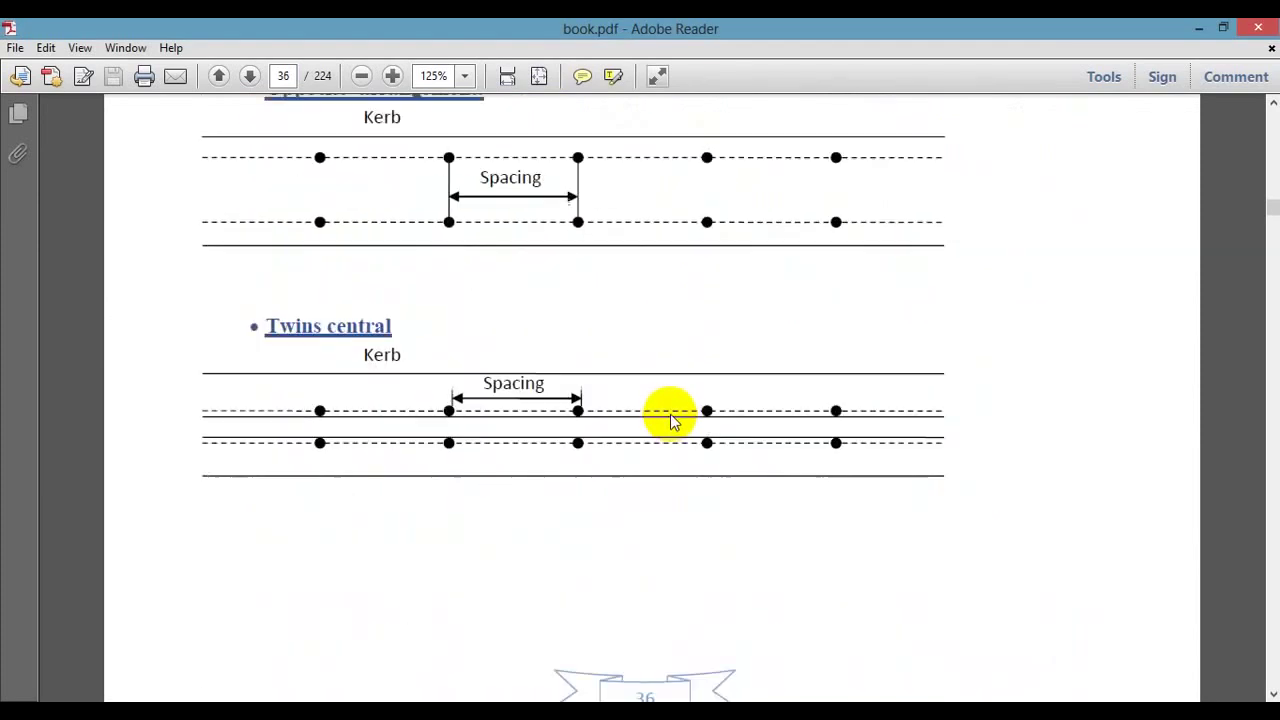
{"action": "scroll", "coordinate": [670, 415], "scroll_direction": "down", "scroll_amount": 20}
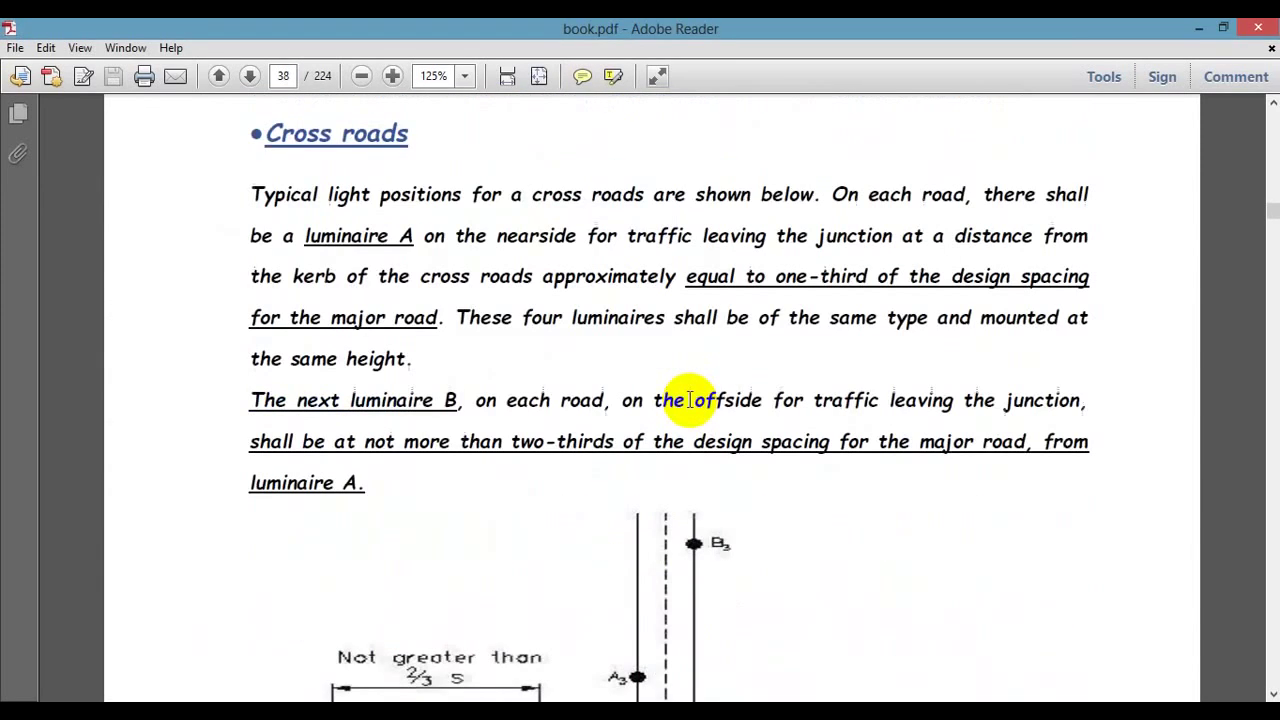
{"action": "scroll", "coordinate": [694, 392], "scroll_direction": "up", "scroll_amount": 20}
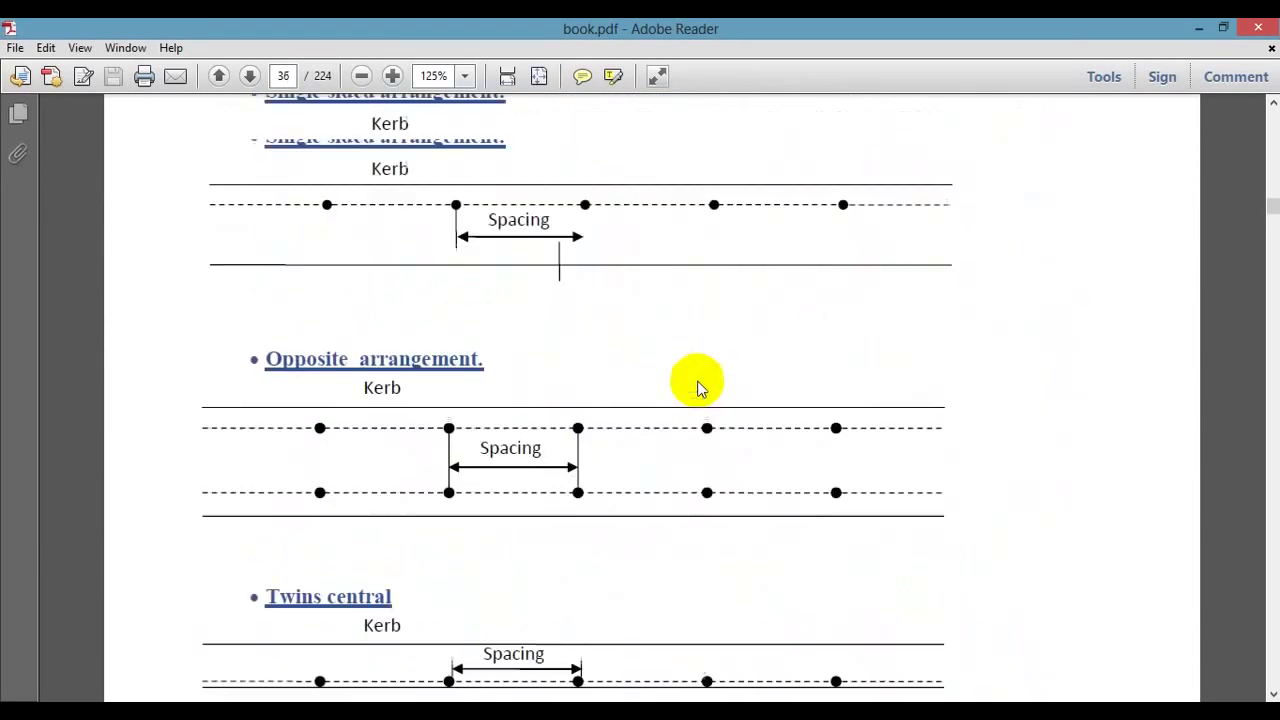
{"action": "scroll", "coordinate": [697, 390], "scroll_direction": "up", "scroll_amount": 20}
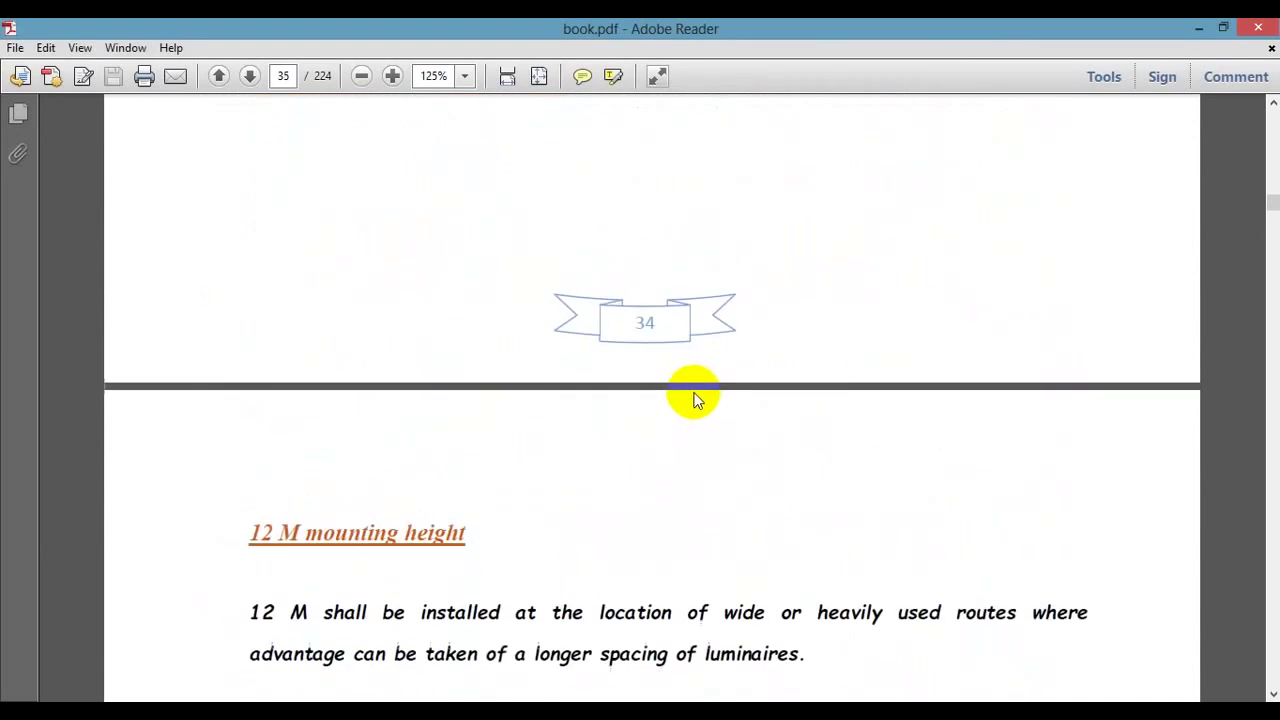
{"action": "scroll", "coordinate": [695, 400], "scroll_direction": "up", "scroll_amount": 20}
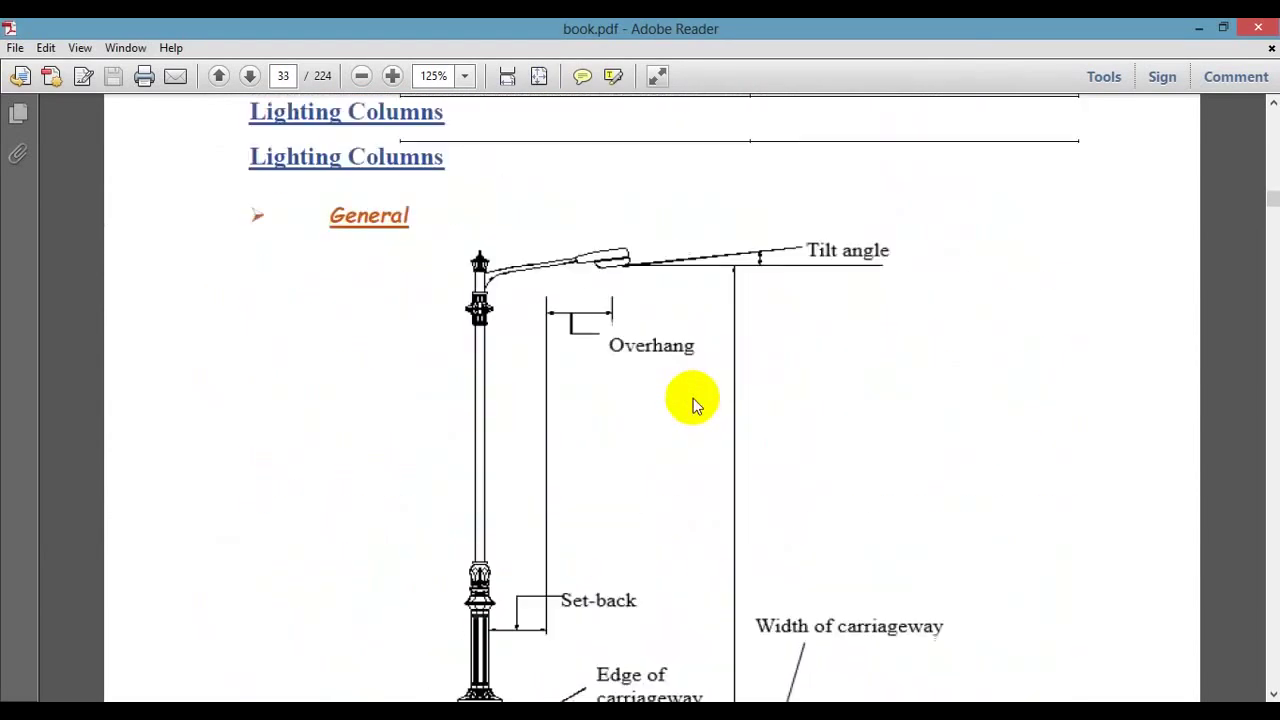
{"action": "scroll", "coordinate": [693, 398], "scroll_direction": "up", "scroll_amount": 10}
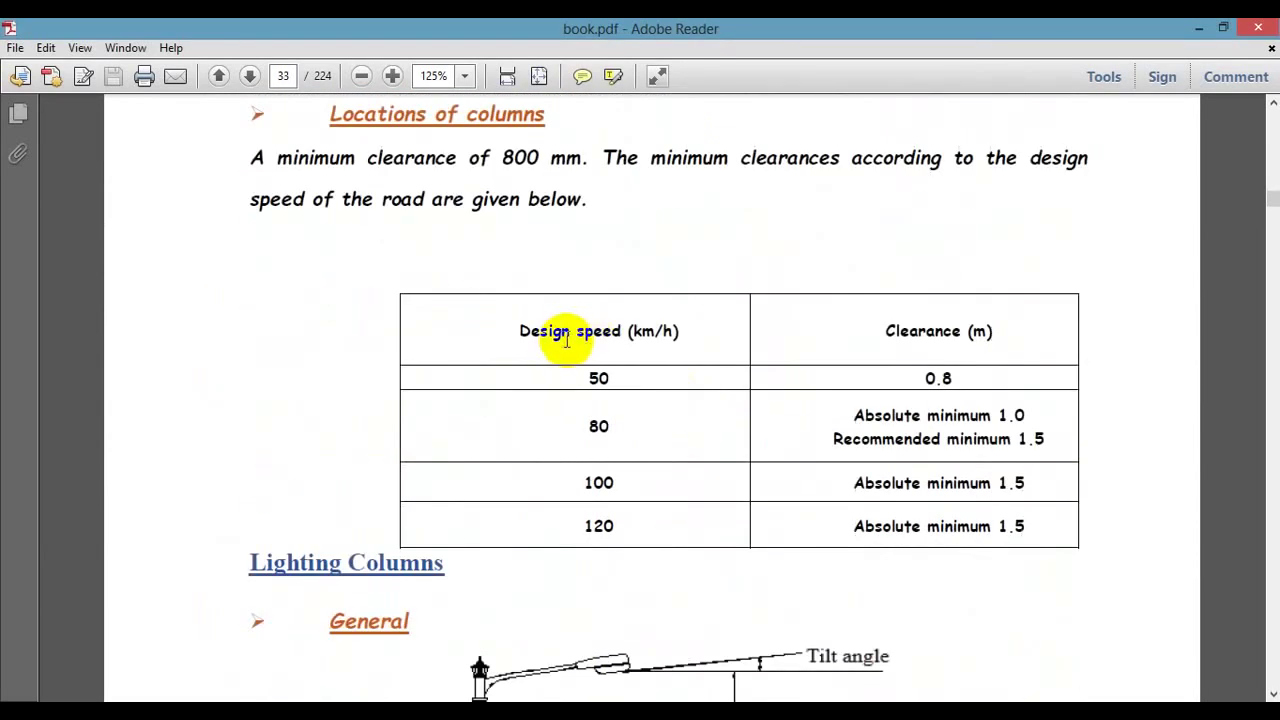
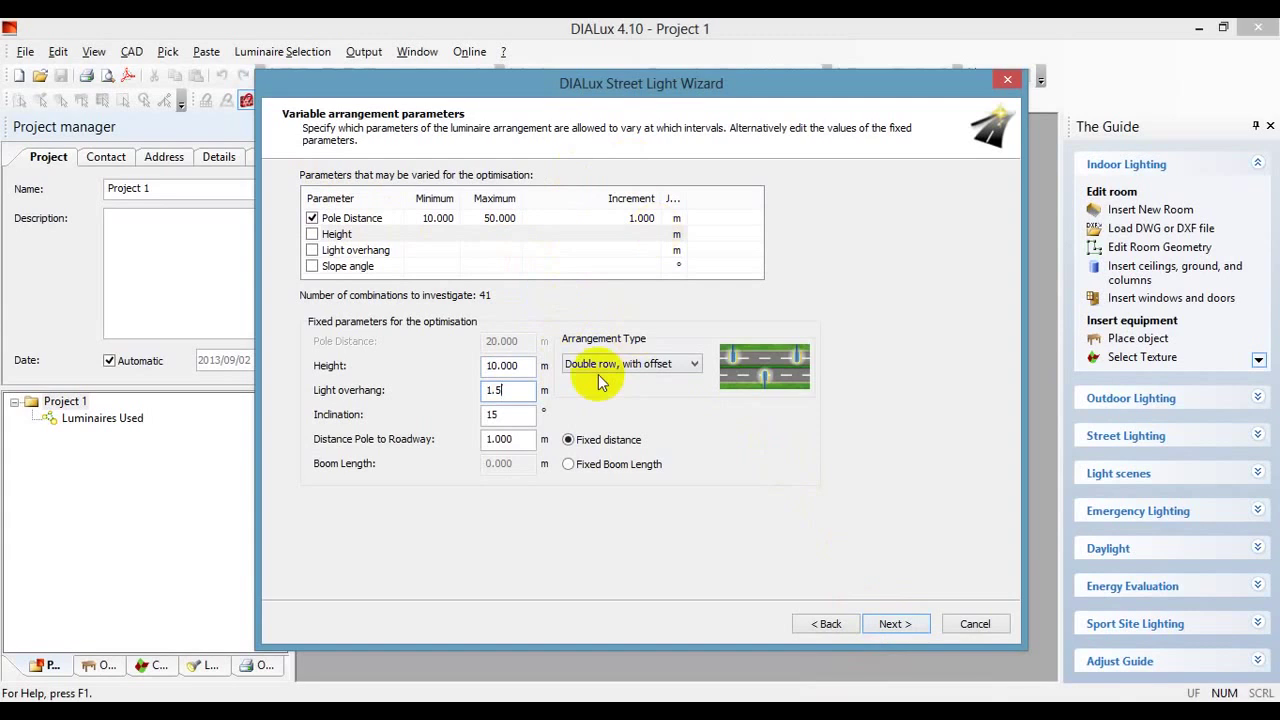
Optimise the arrangement with a 1.5 m light overhang, varying only the pole distance from 10 to 50 m in 1 m increments.
{"action": "left_click", "coordinate": [502, 437]}
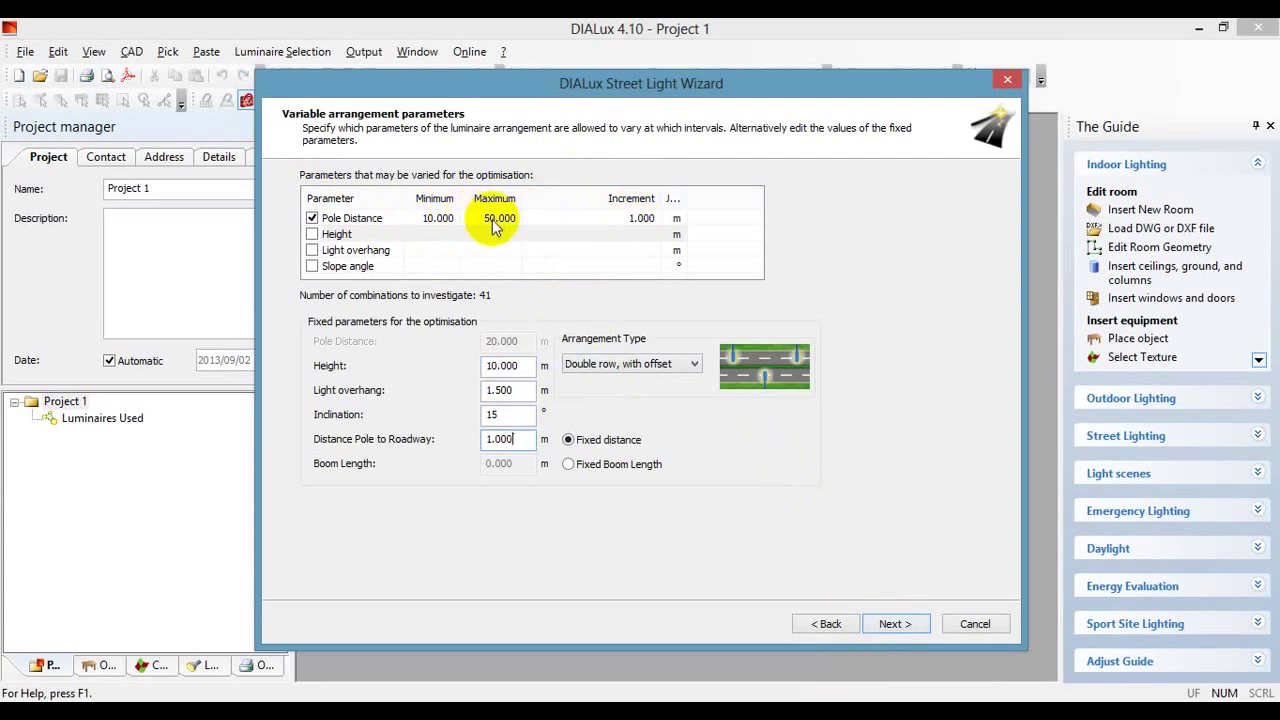
{"action": "left_click", "coordinate": [312, 235]}
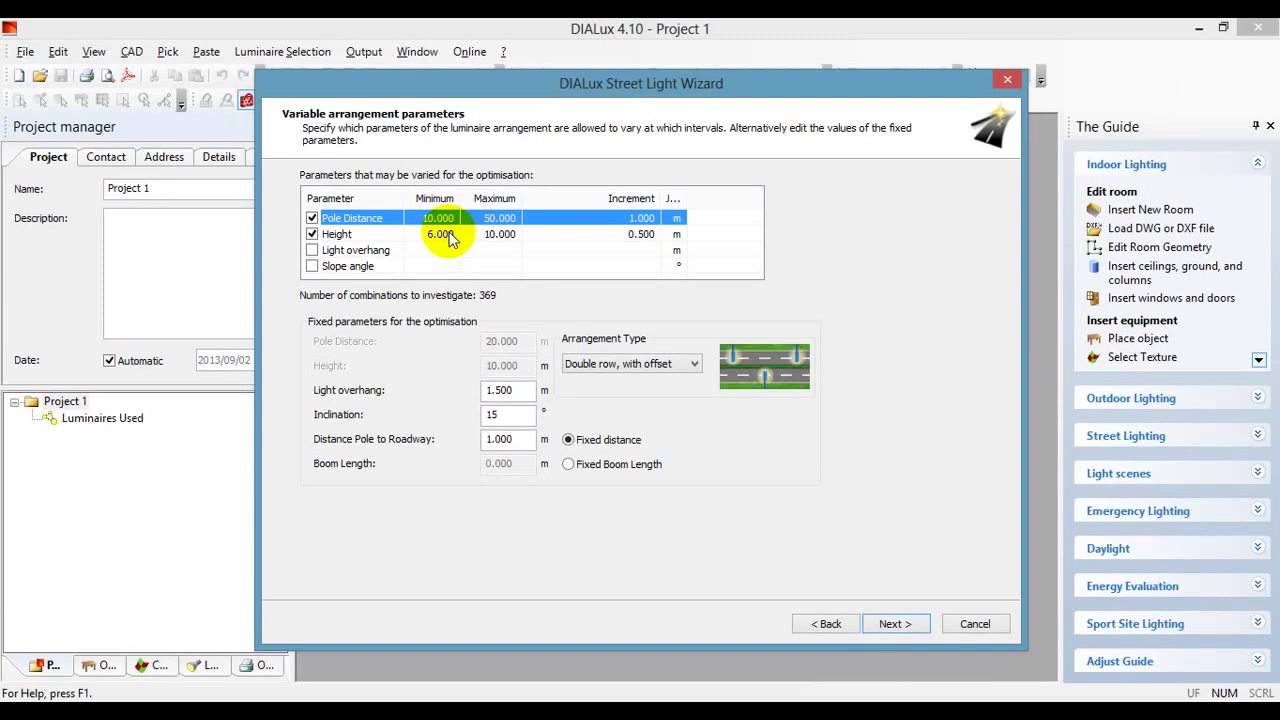
{"action": "left_click", "coordinate": [314, 234]}
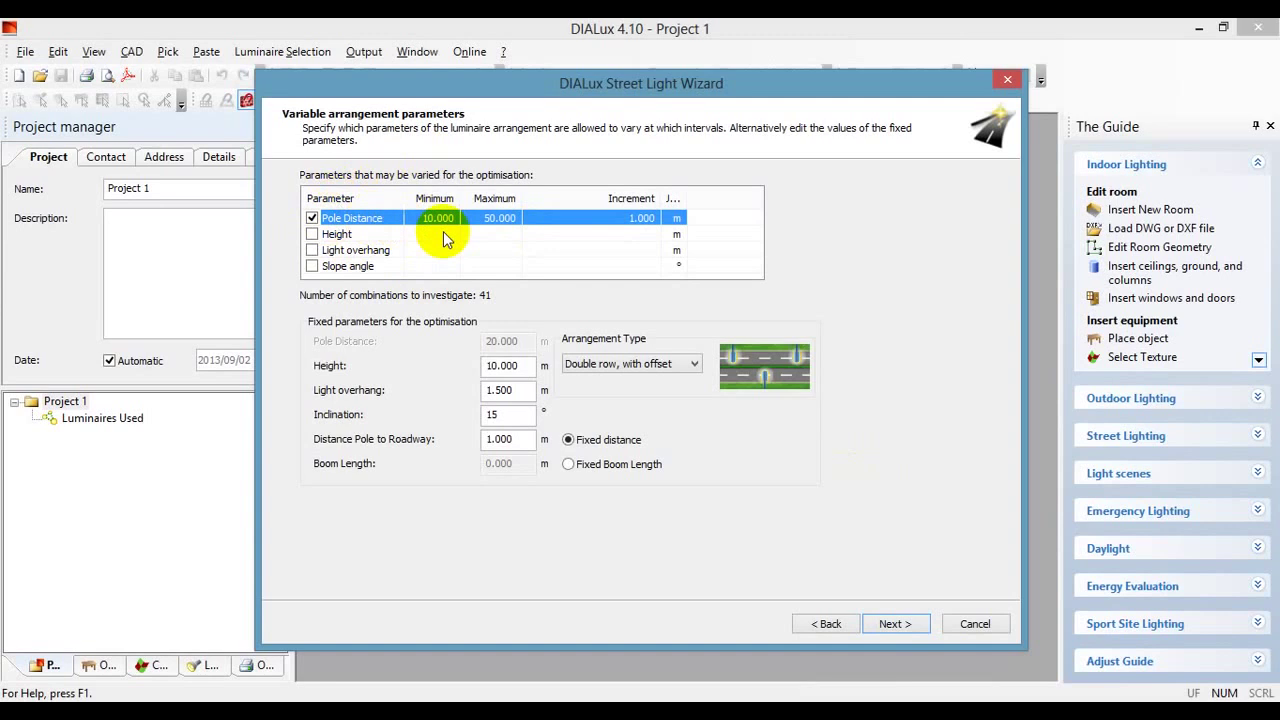
{"action": "left_click", "coordinate": [894, 623]}
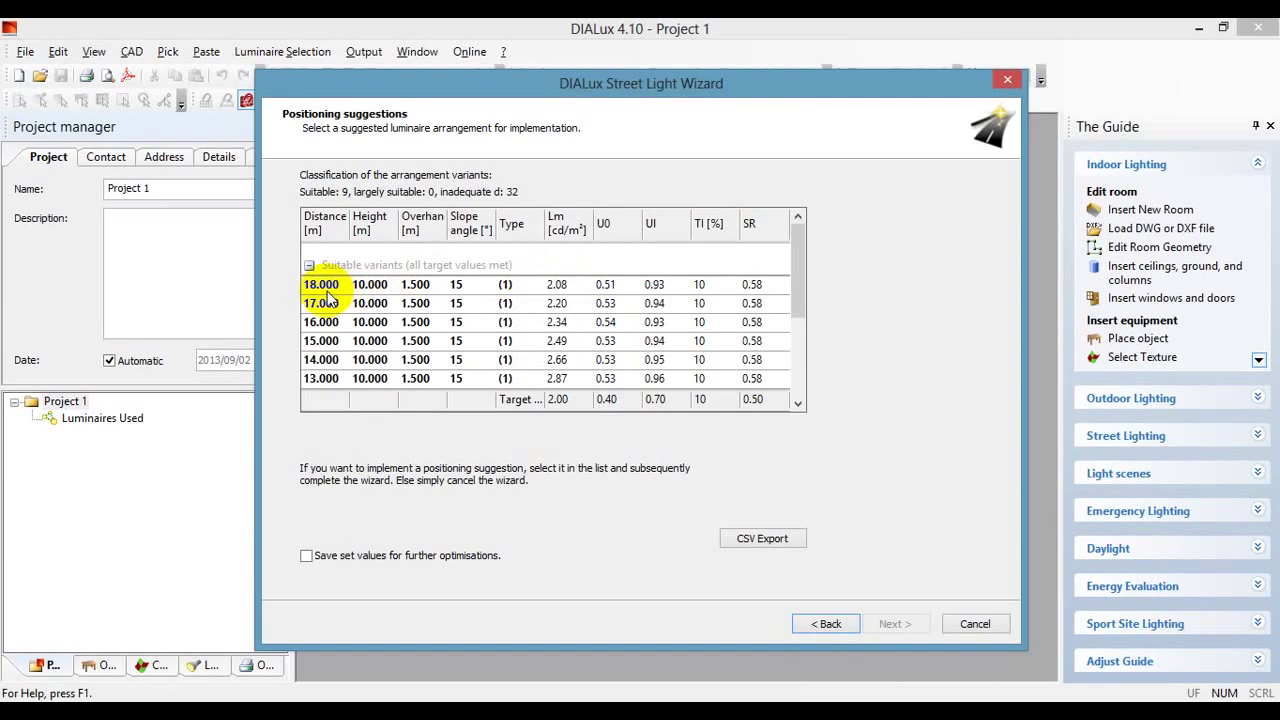
{"action": "left_click", "coordinate": [821, 620]}
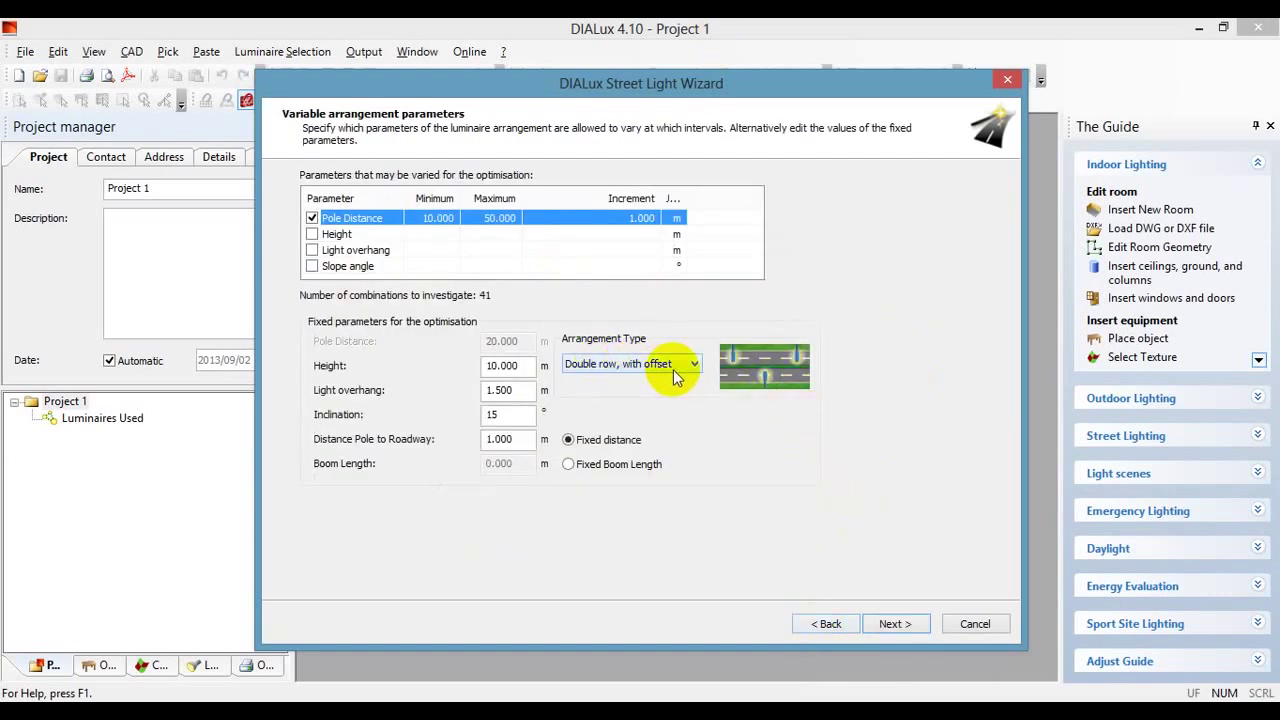
{"action": "left_click", "coordinate": [913, 623]}
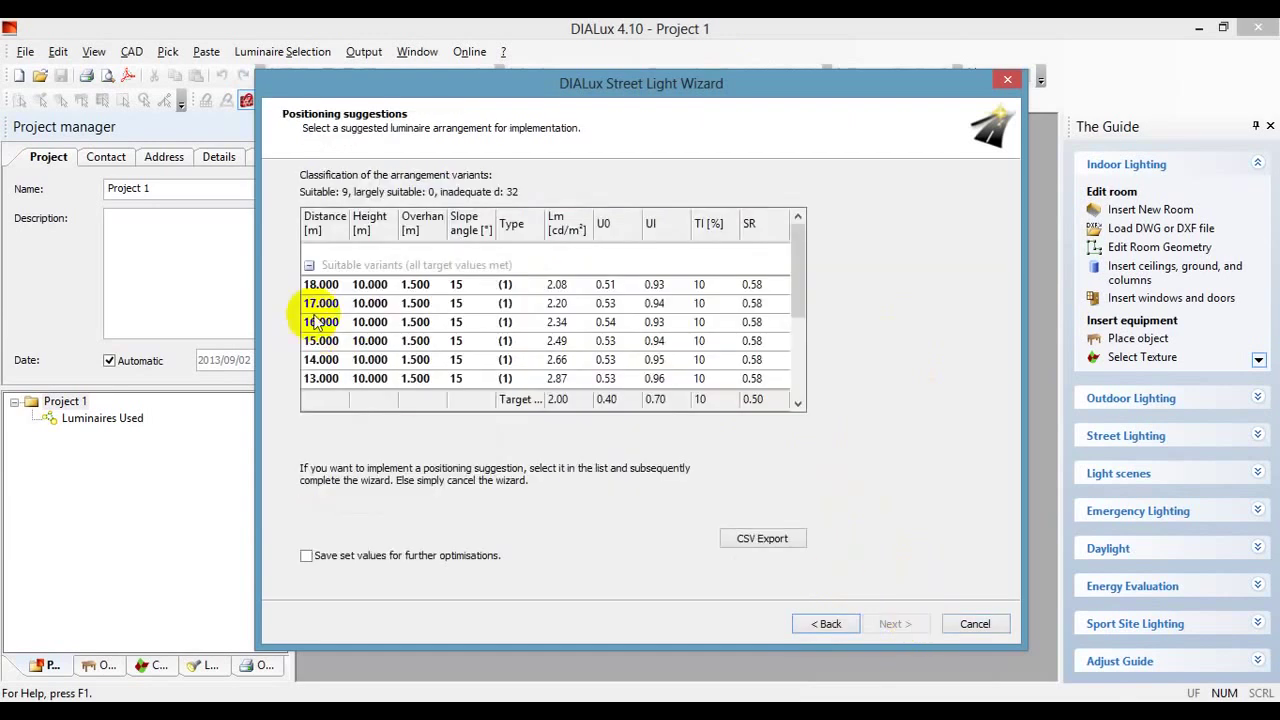
Implement the suggested 18 m pole-distance variant and calculate Street 1 with the standard calculation option.
{"action": "left_click", "coordinate": [438, 555]}
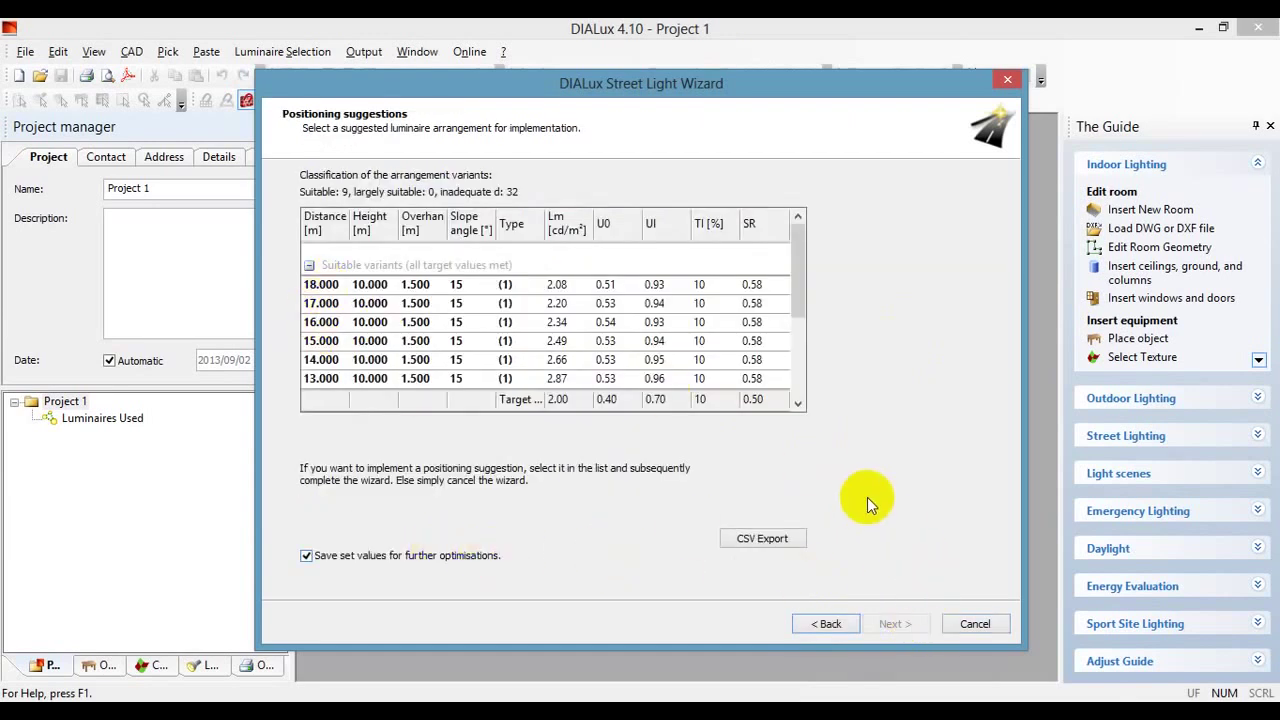
{"action": "left_click", "coordinate": [685, 288]}
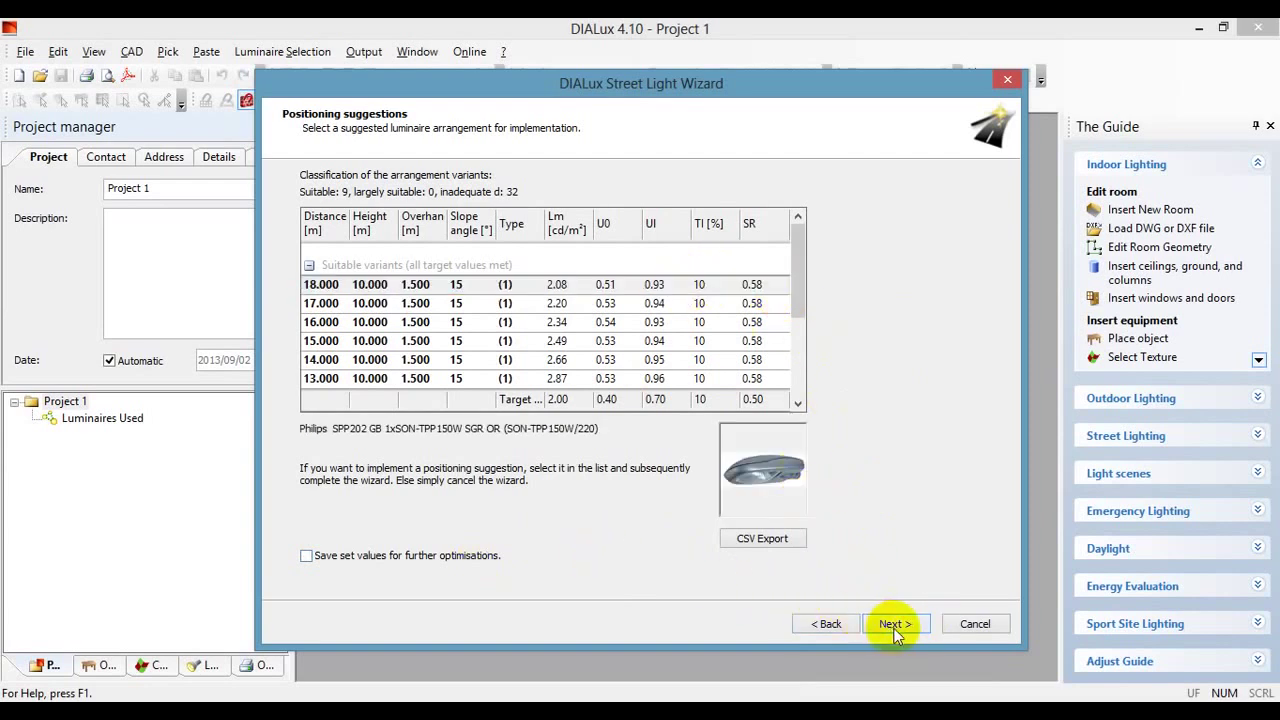
{"action": "left_click", "coordinate": [893, 626]}
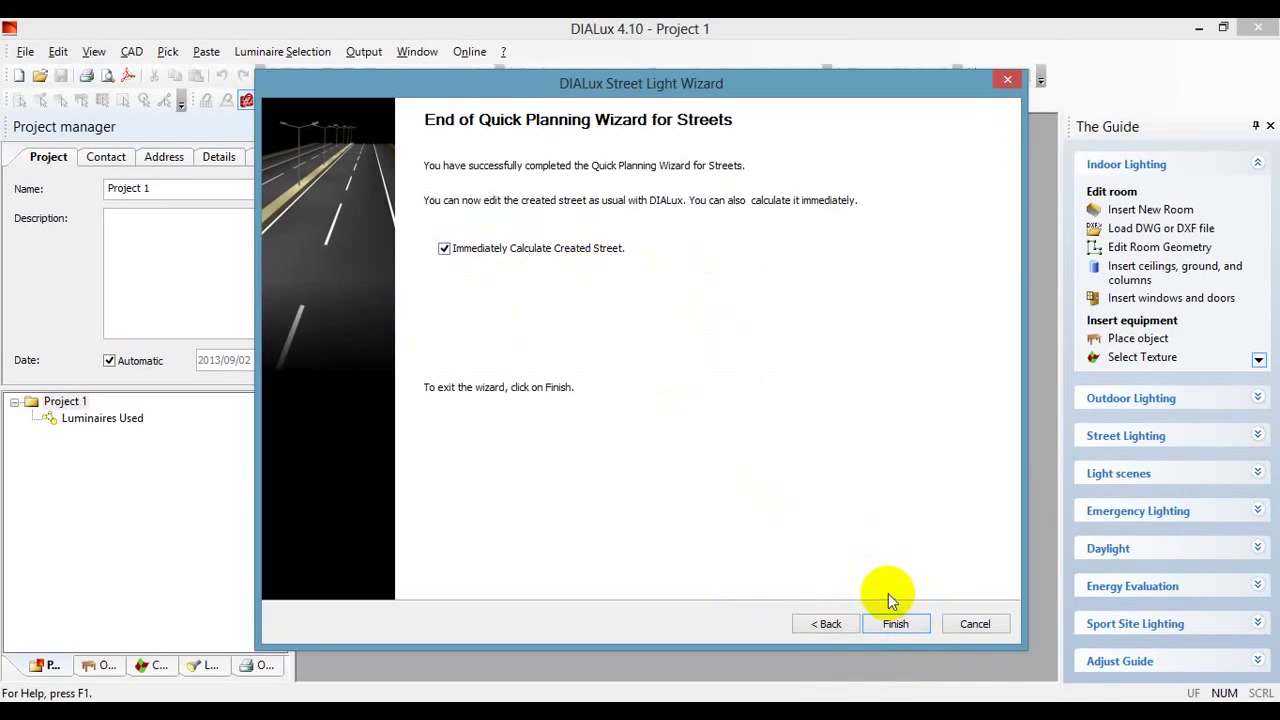
{"action": "left_click", "coordinate": [899, 624]}
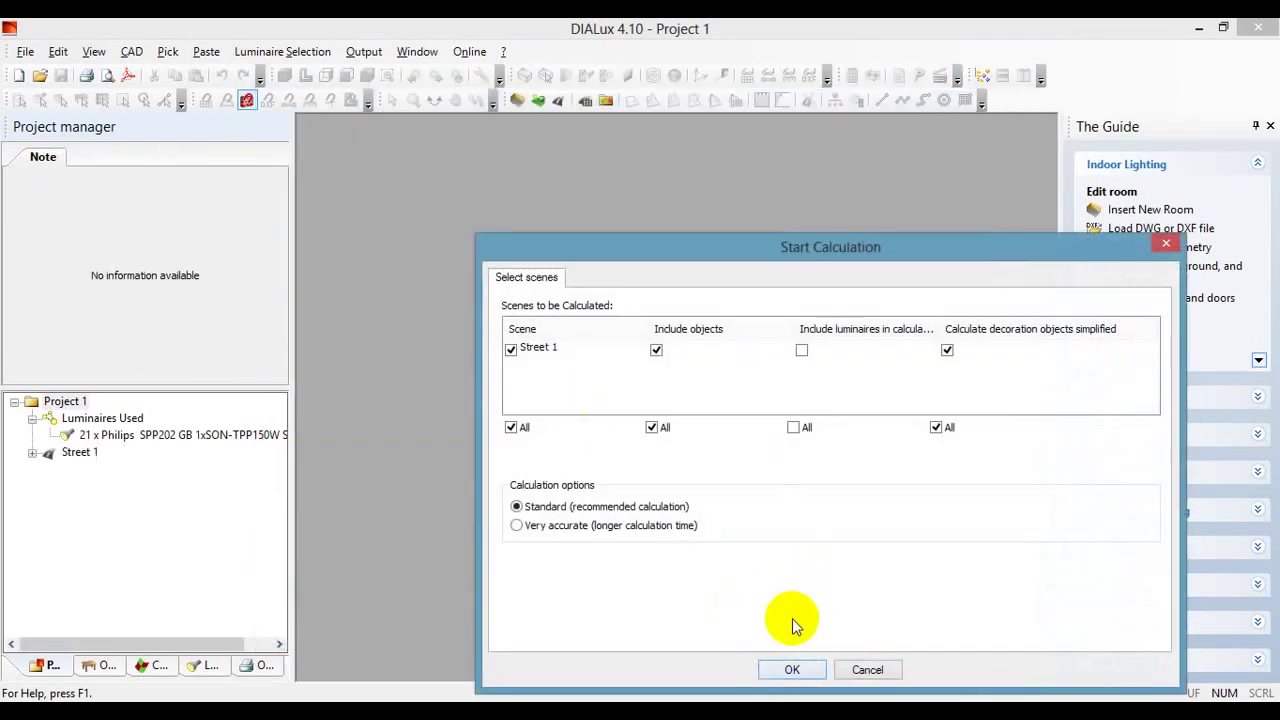
{"action": "left_click", "coordinate": [791, 670]}
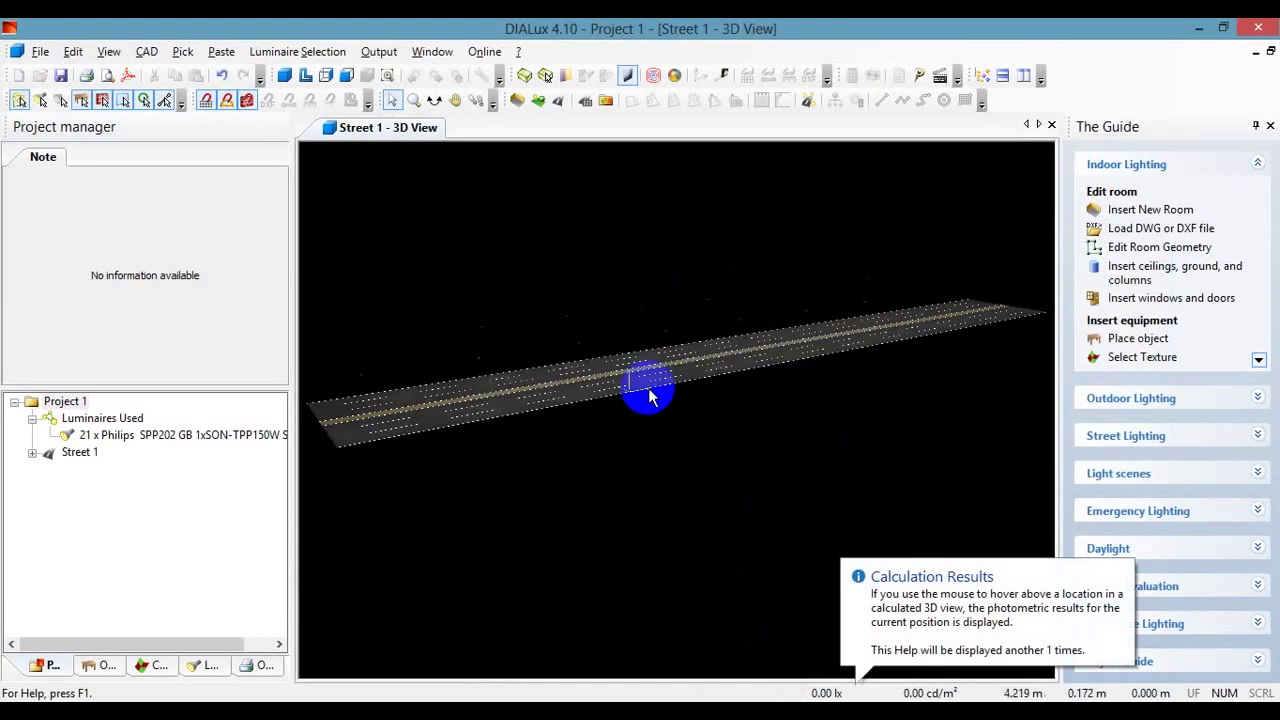
Rotate the 3D view of Street 1 to inspect the roadways, median and luminaires.
{"action": "left_click", "coordinate": [438, 104]}
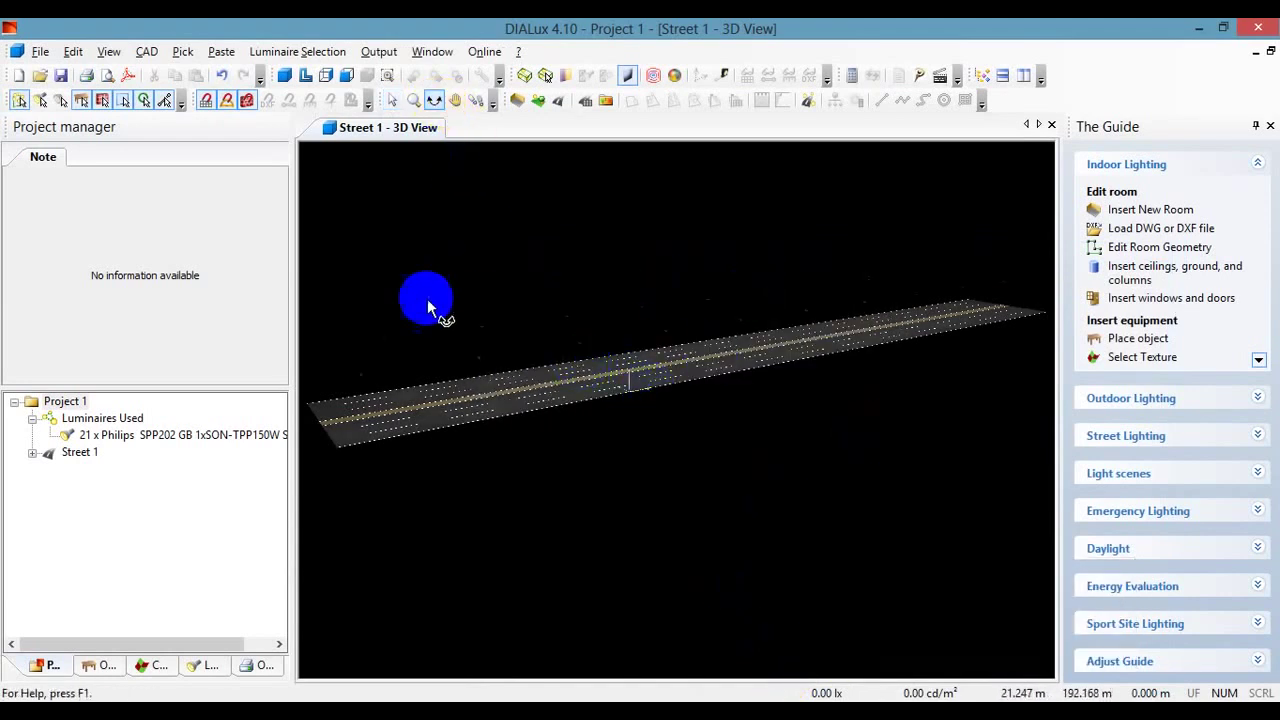
{"action": "left_click_drag", "start_coordinate": [429, 300], "coordinate": [578, 505]}
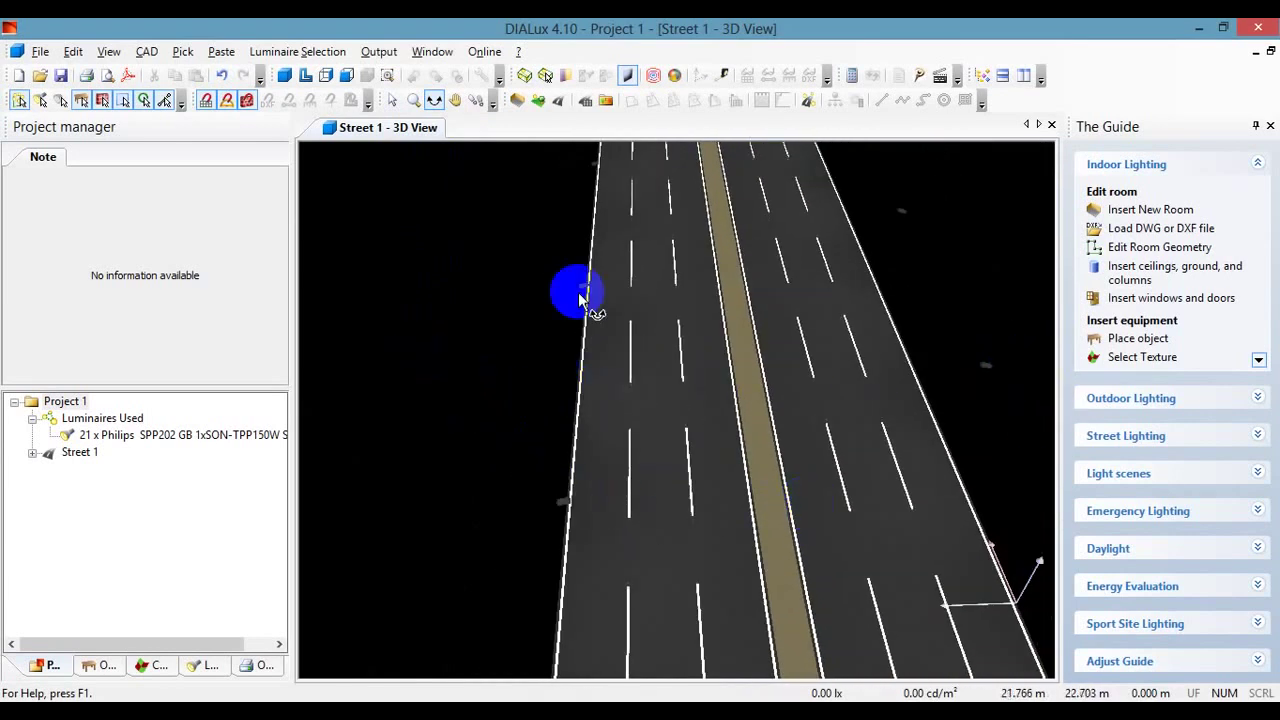
{"action": "left_click_drag", "start_coordinate": [830, 493], "coordinate": [463, 452]}
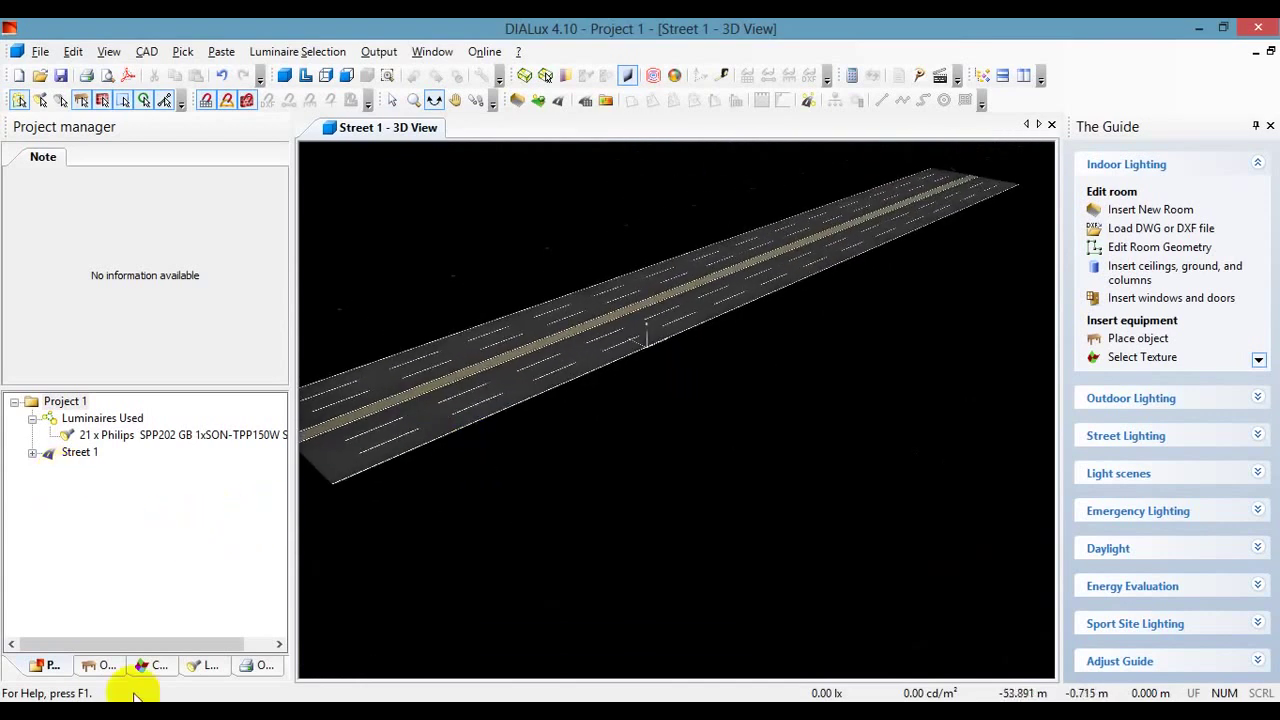
Open the Results overview output for Street 1's valuation field covering Roadway 1 and Roadway 2.
{"action": "left_click", "coordinate": [72, 453]}
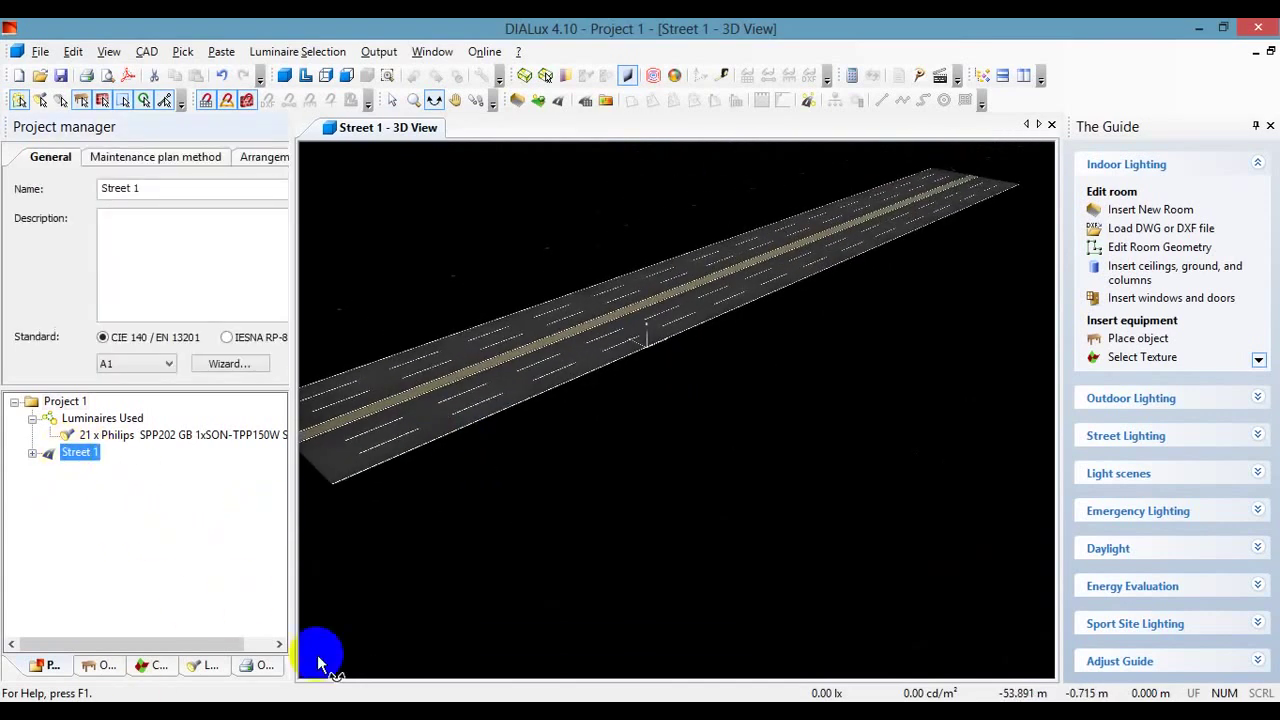
{"action": "left_click", "coordinate": [265, 665]}
{"action": "left_click", "coordinate": [14, 402]}
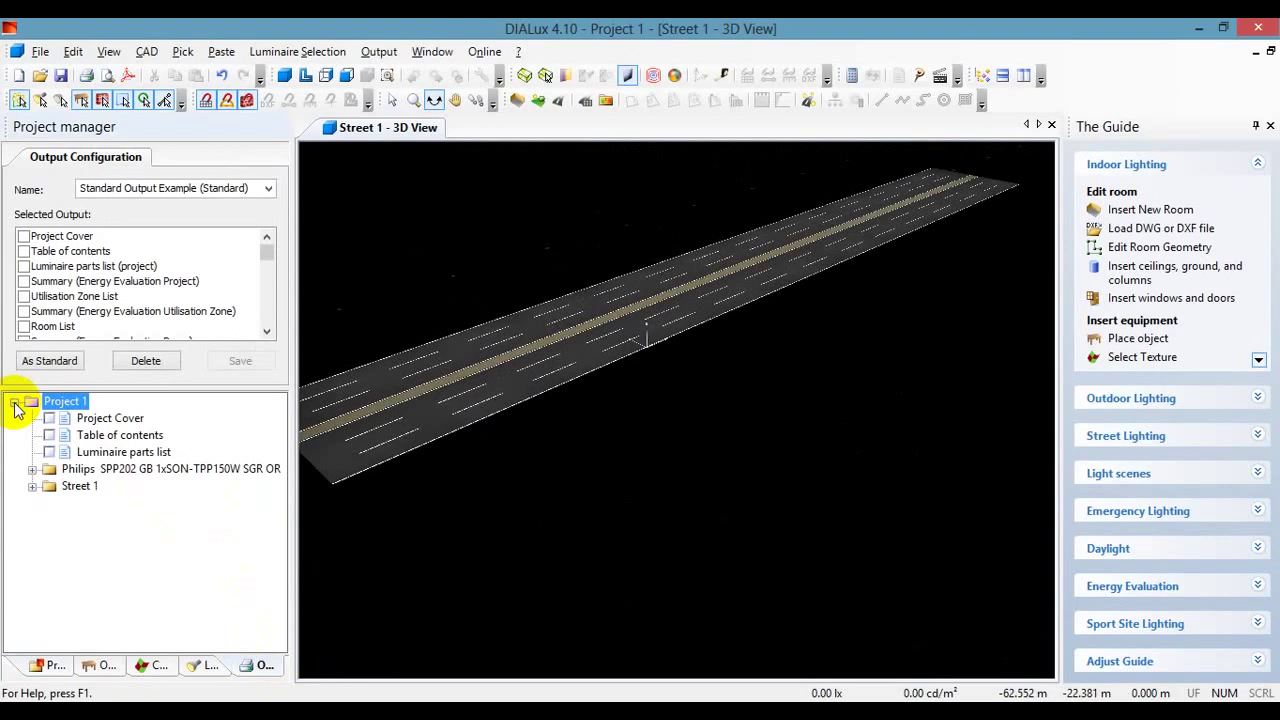
{"action": "left_click", "coordinate": [32, 486]}
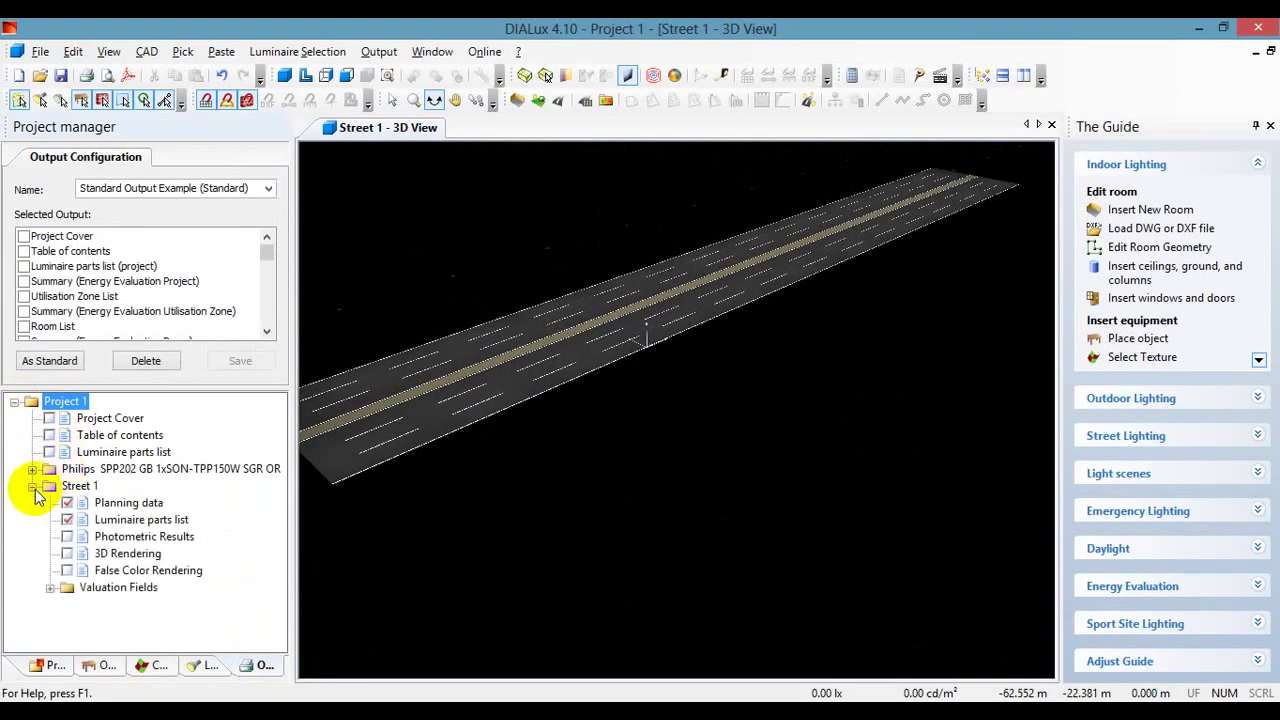
{"action": "left_click", "coordinate": [51, 589]}
{"action": "left_click", "coordinate": [68, 605]}
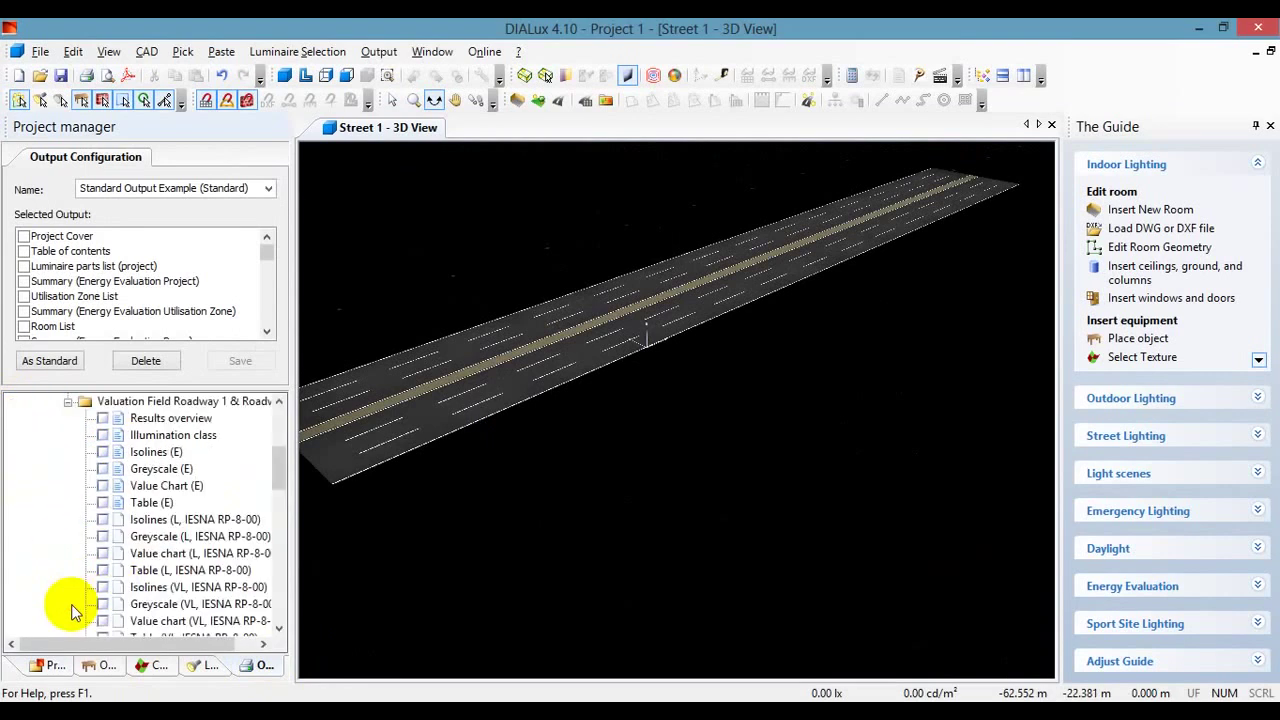
{"action": "double_click", "coordinate": [182, 420]}
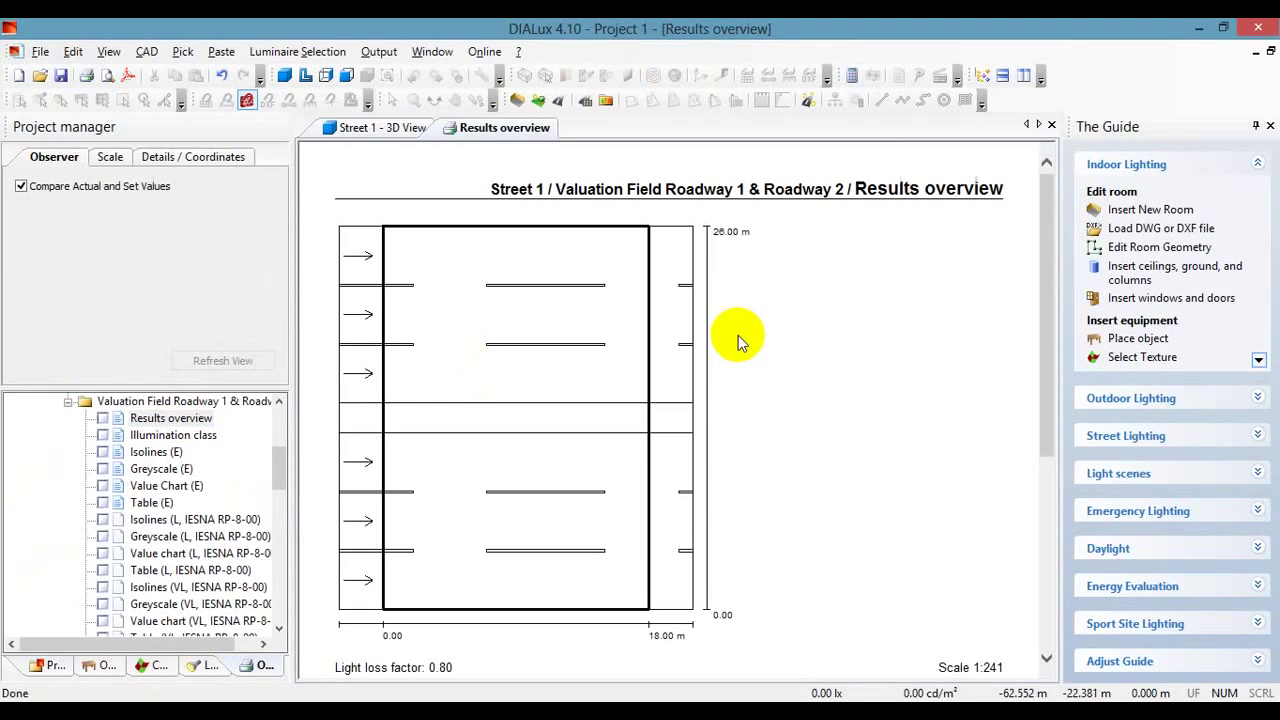
Compare the calculated Lav, U0, UI, TI and SR values with the ME1 class requirements and review the assigned observers.
{"action": "left_click_drag", "start_coordinate": [1047, 318], "coordinate": [1040, 457]}
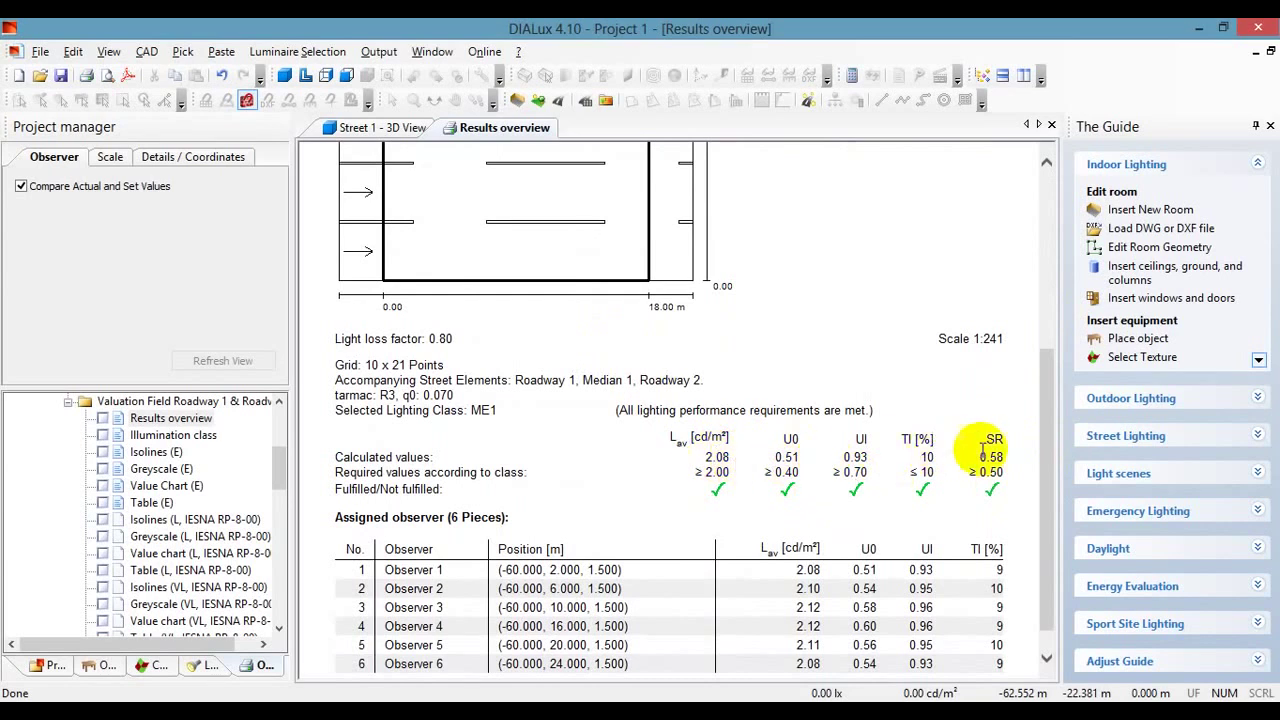
{"action": "left_click_drag", "start_coordinate": [1048, 428], "coordinate": [1056, 455]}
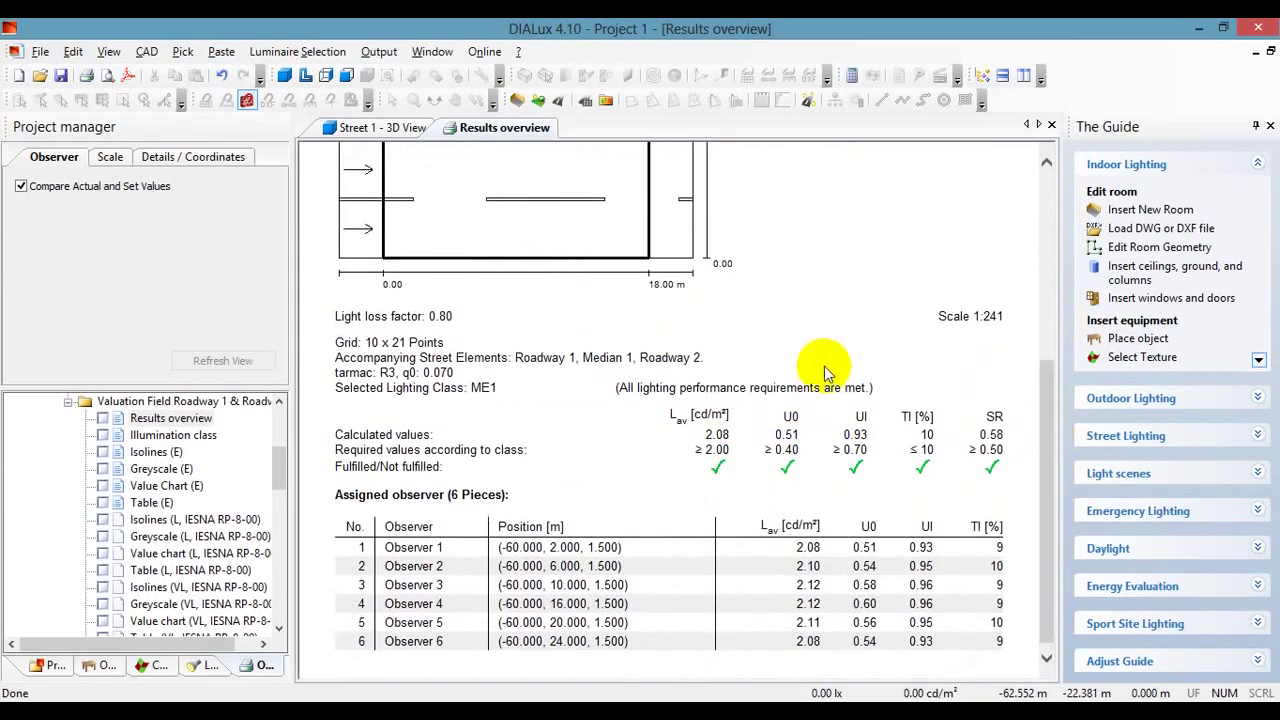
{"action": "scroll", "coordinate": [924, 420], "scroll_direction": "up", "scroll_amount": 3}
{"action": "scroll", "coordinate": [924, 420], "scroll_direction": "down", "scroll_amount": 3}
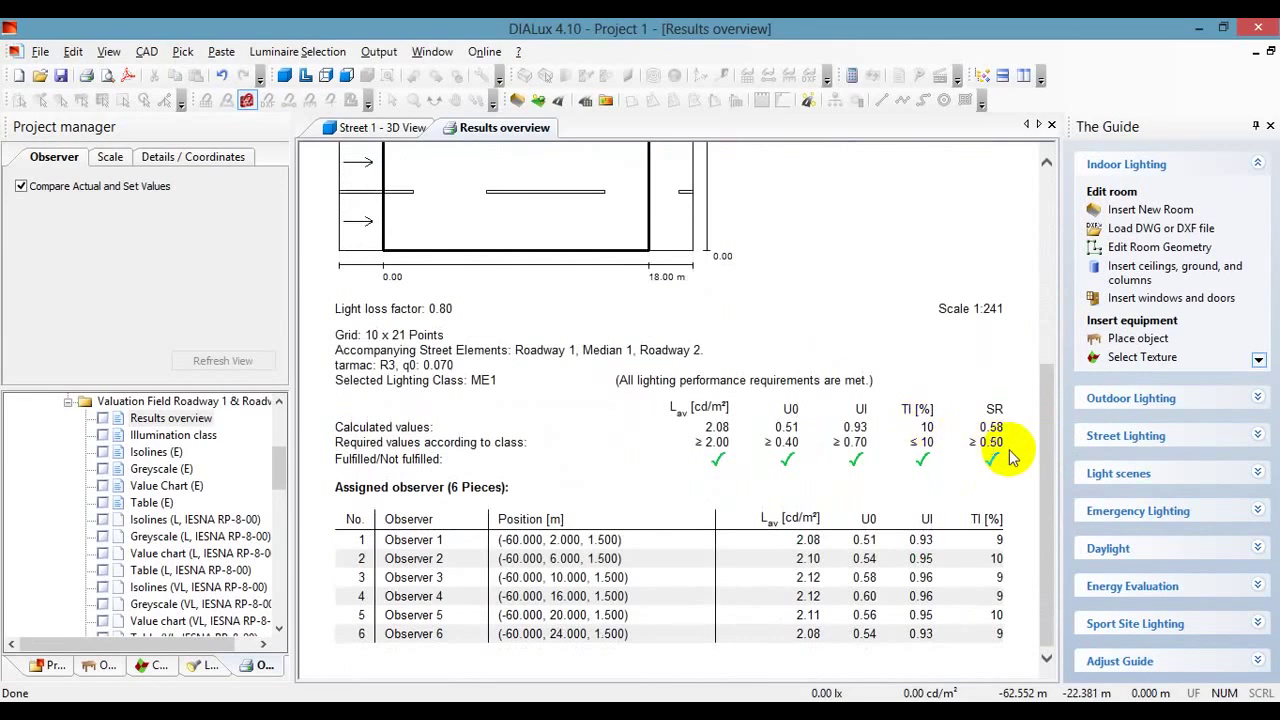